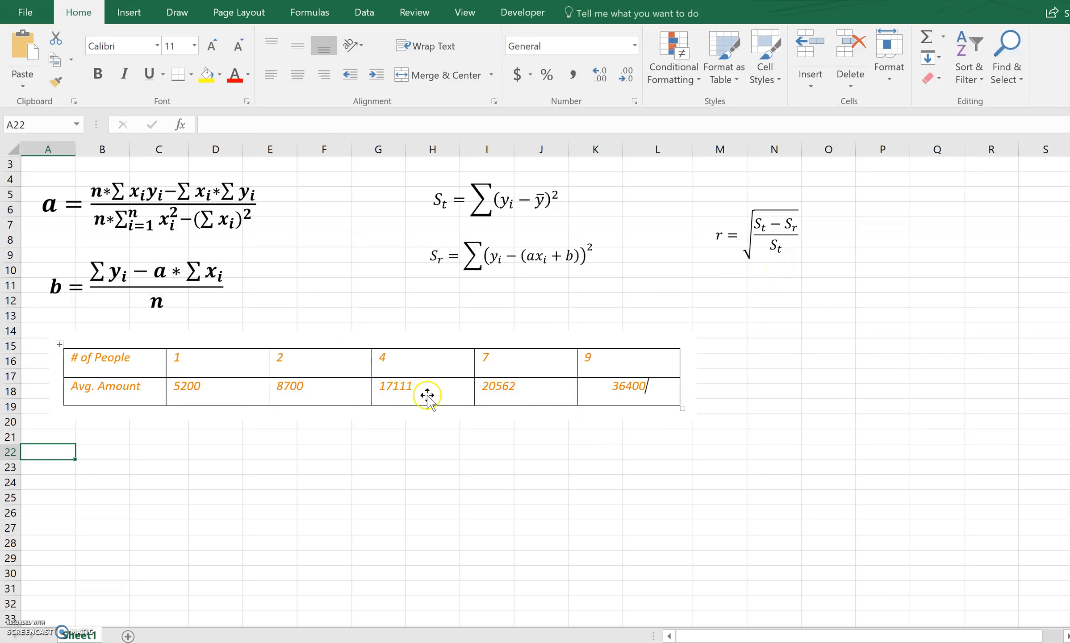
Enter the column headers x in B22 and y in C22.
left_click(91, 452)
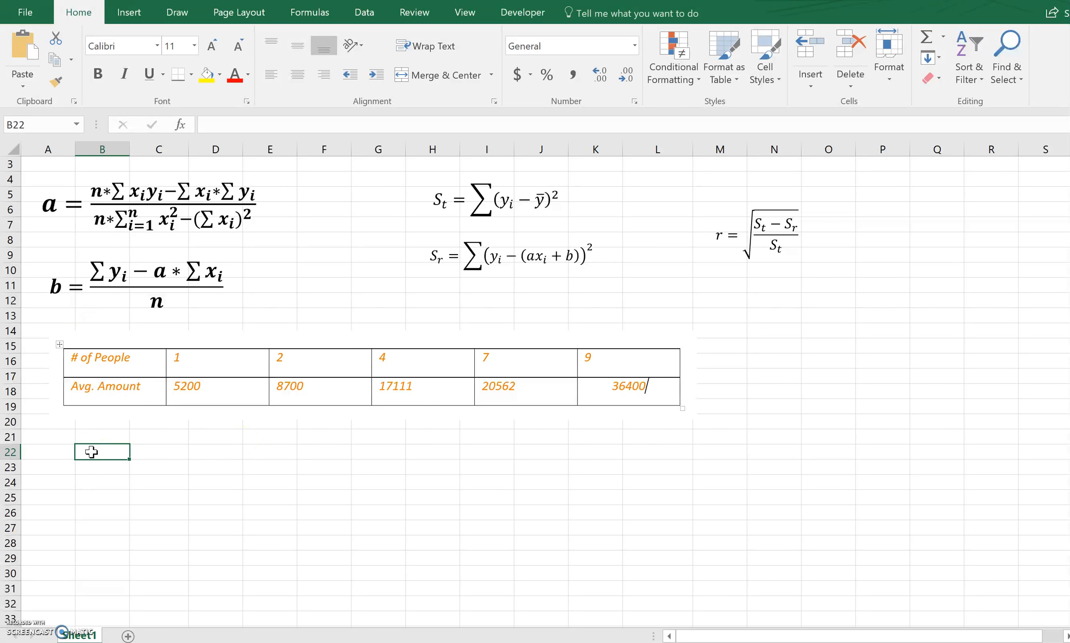
type("x")
key("Tab")
type("y")
key("Return")
key("Left")
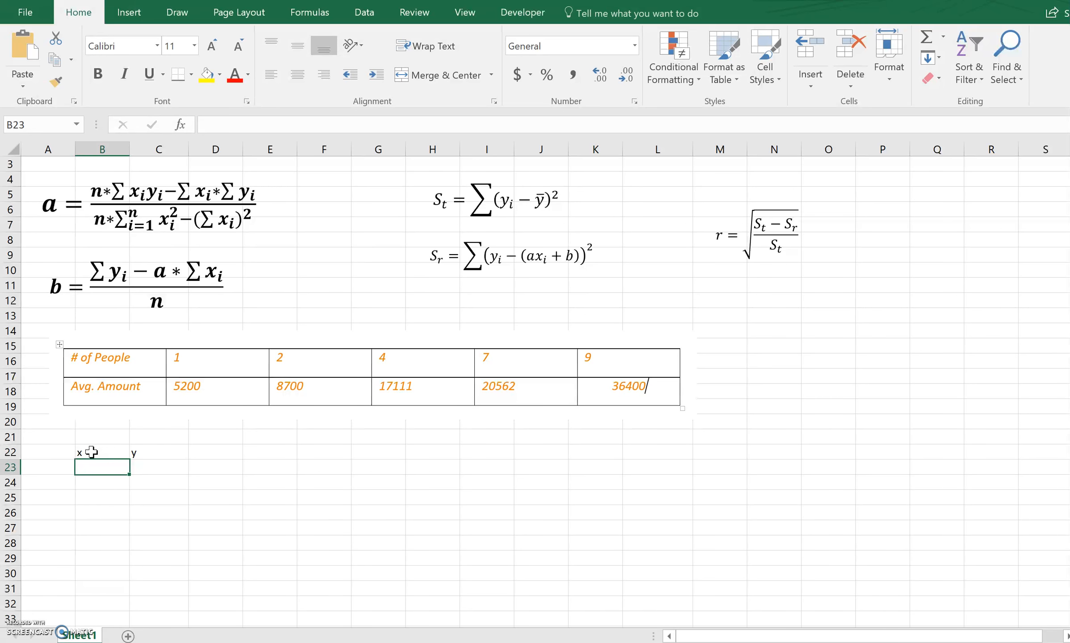
Enter the first two data pairs below the headers: 1 and 5200 in row 23, 2 and 8700 in row 24.
type("1")
key("Tab")
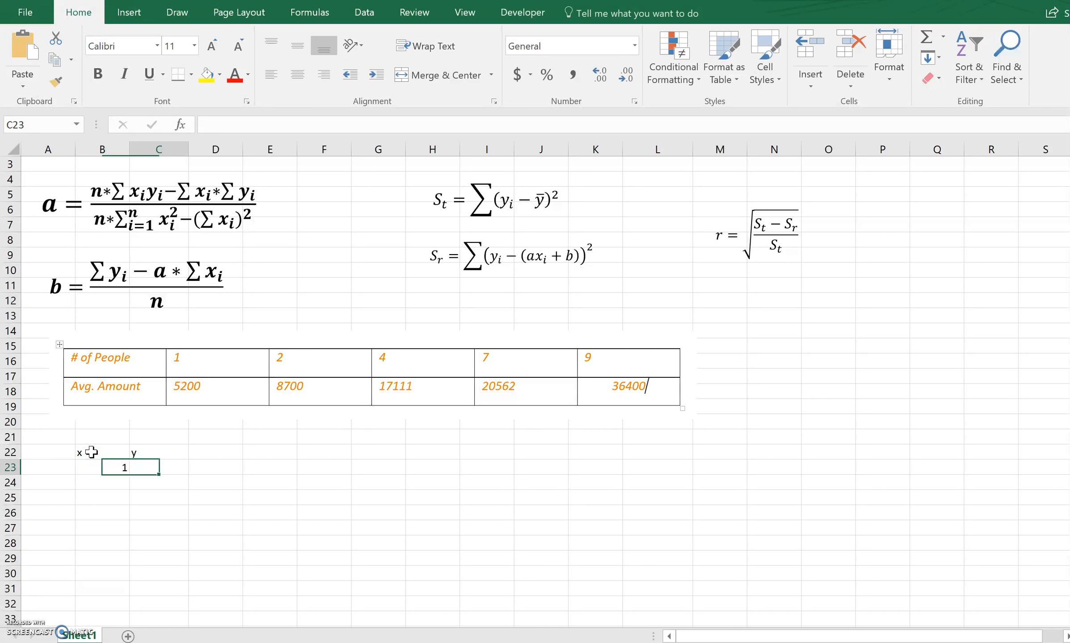
type("5200")
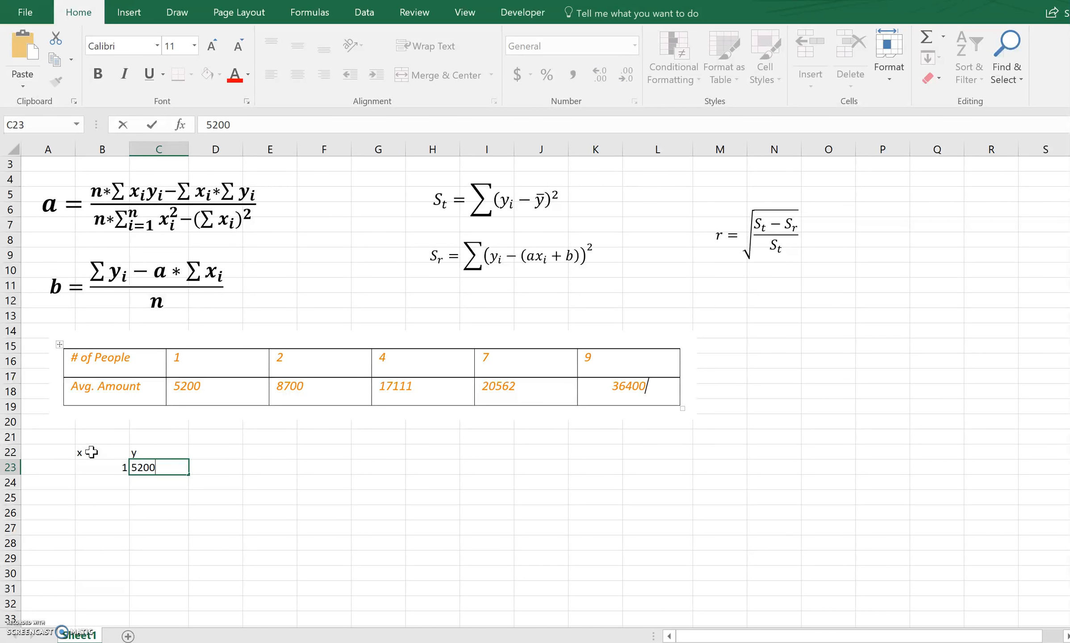
key("Return")
type("2")
key("Tab")
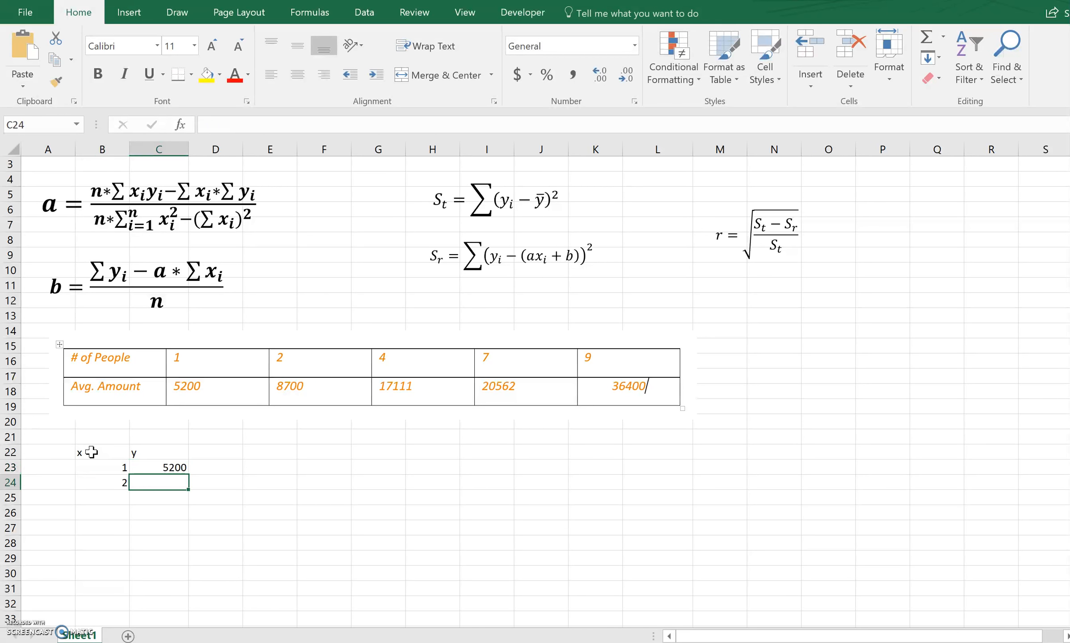
type("8700")
key("Down")
Enter the third and fourth data pairs: 4 and 17111 in row 25, 7 and 20562 in row 26.
key("Left")
type("4")
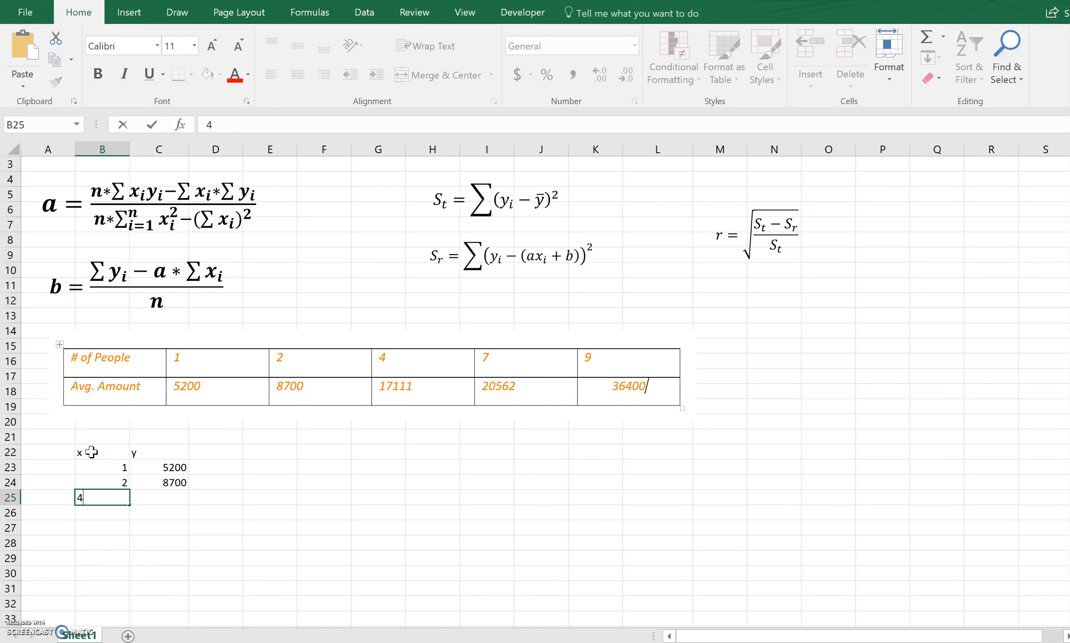
key("Tab")
type("17111")
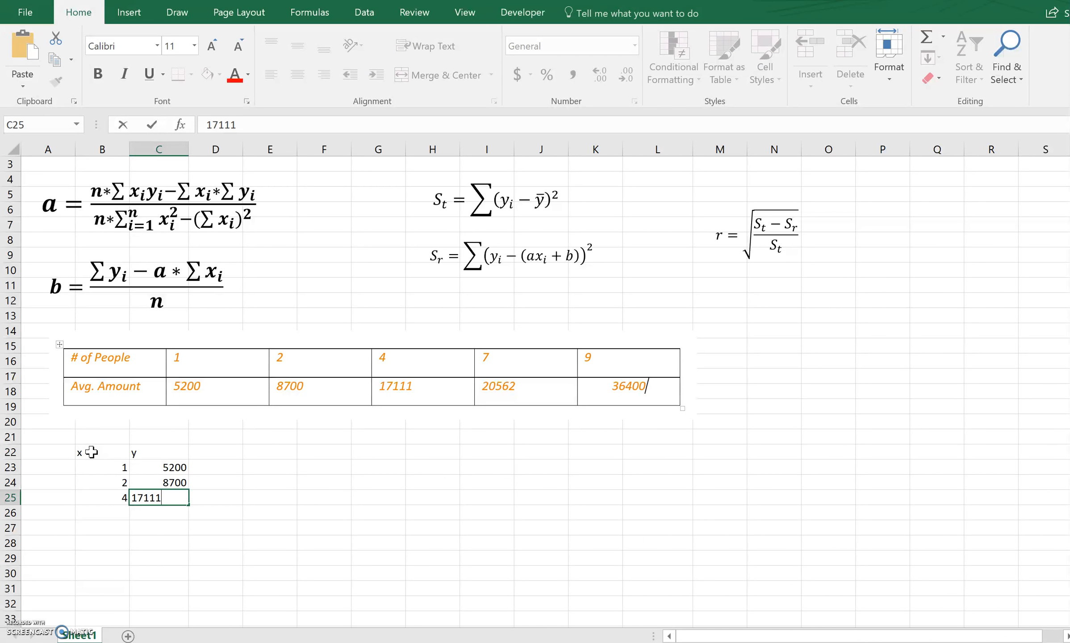
key("Return")
type("7")
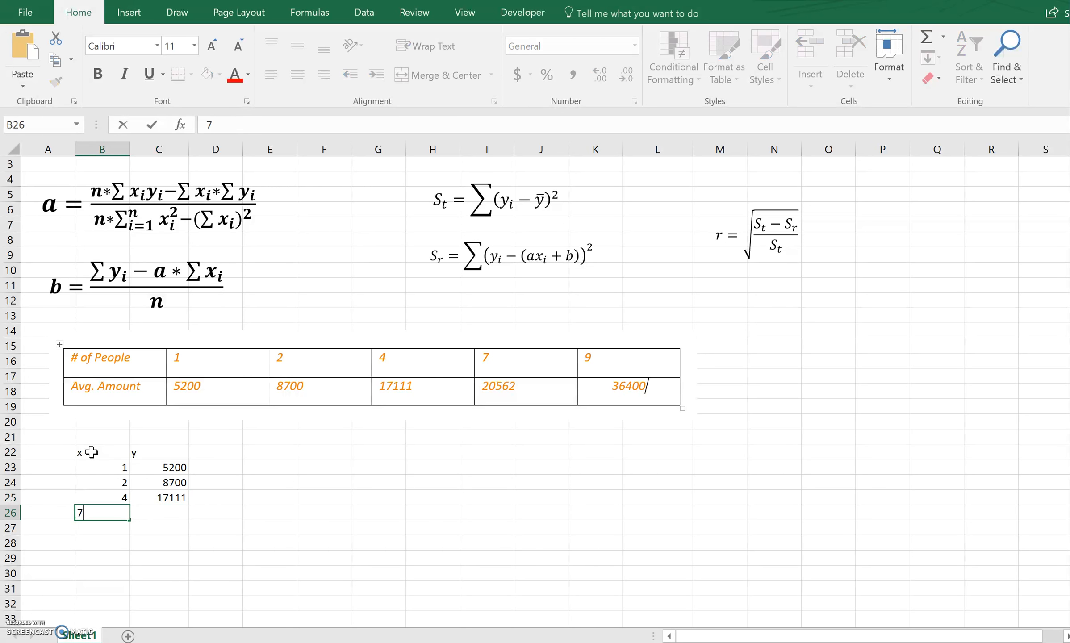
key("Tab")
type("20562")
key("Return")
Enter the last data pair in row 27, with x as 9 and y as 36400.
type("9")
key("Tab")
type("3")
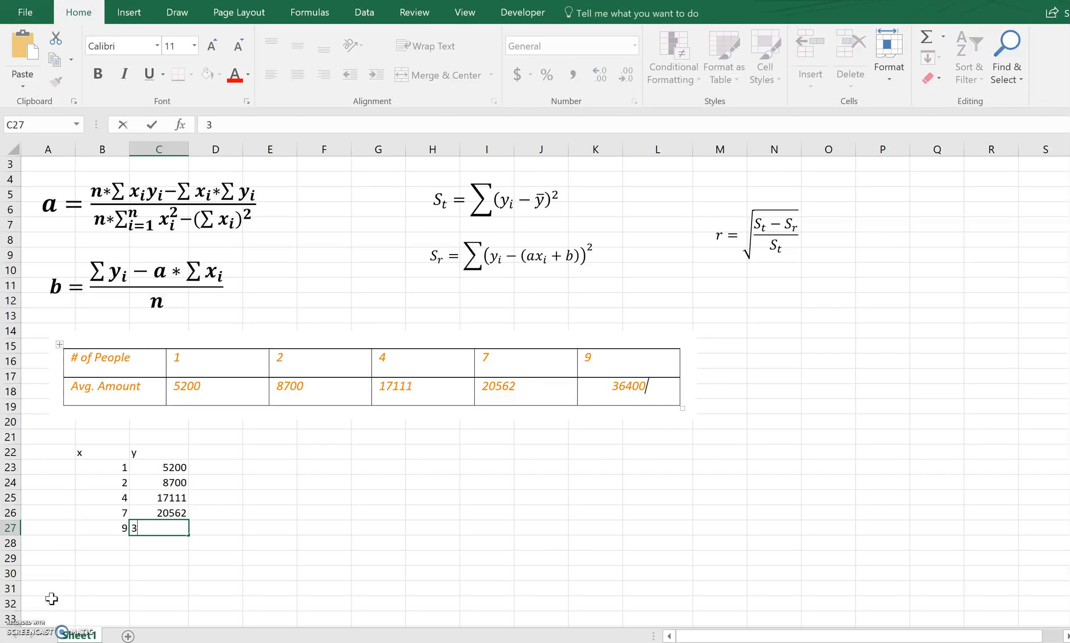
type("6400")
left_click(117, 542)
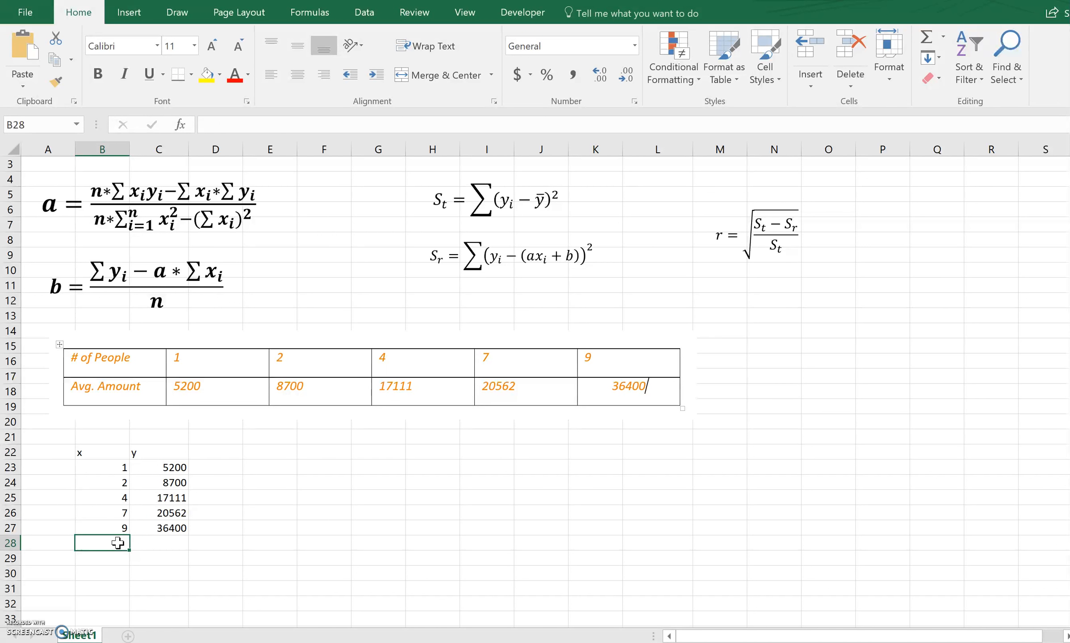
Draw red ink arrows above the separate xi and yi sums in the numerator of the a formula.
left_click(177, 12)
left_click(301, 49)
left_click(301, 49)
left_click_drag(199, 165, 201, 184)
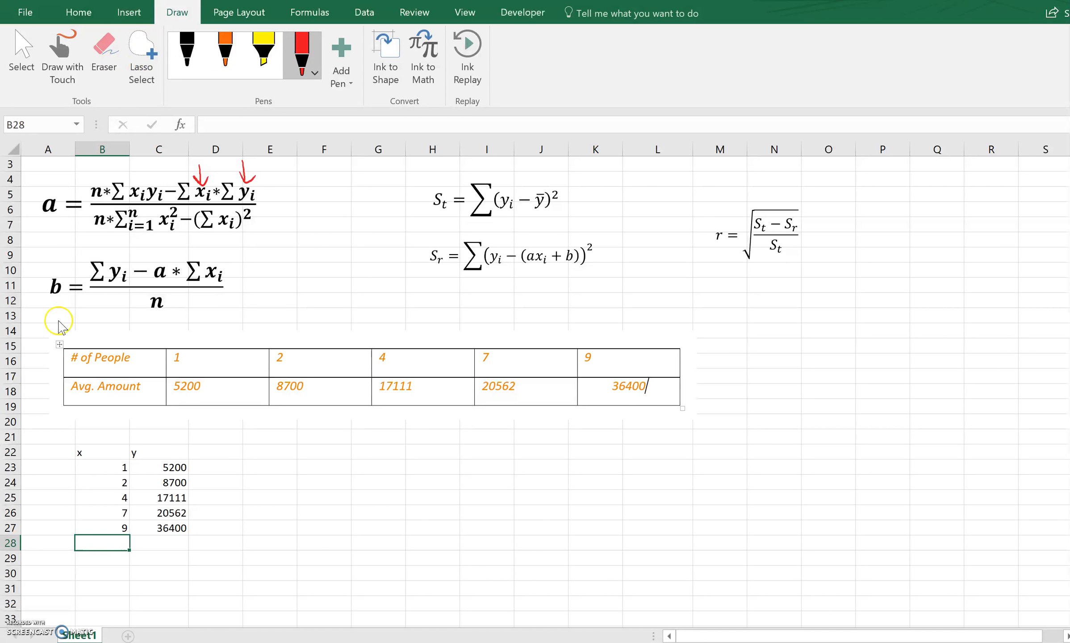
Add a bottom border to the last data row, cells B27:C27.
left_click(98, 531)
left_click_drag(98, 530, 179, 531)
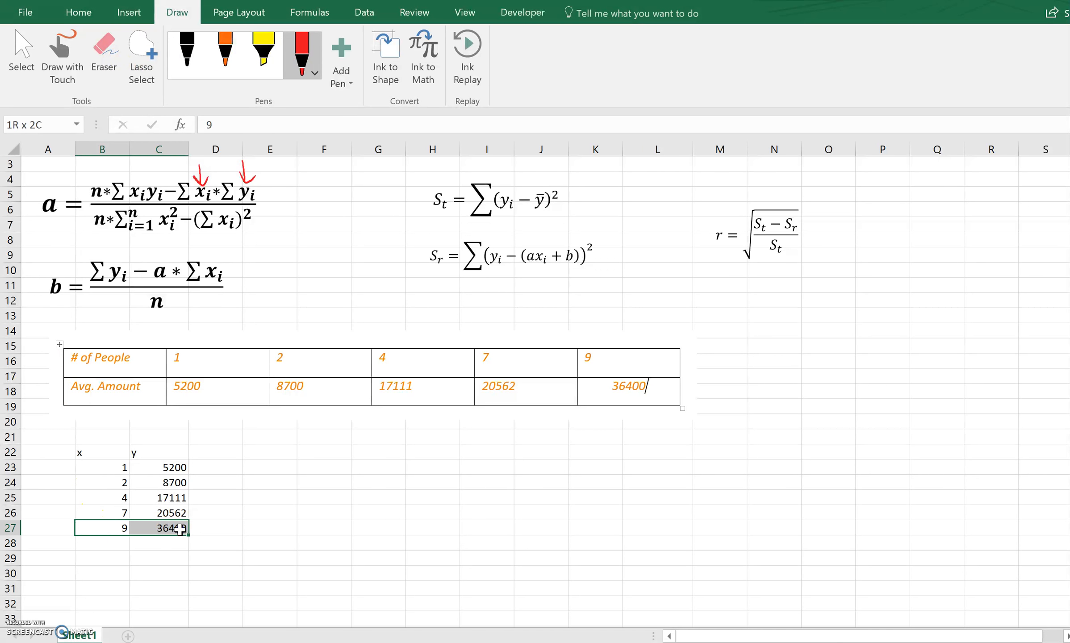
left_click(82, 13)
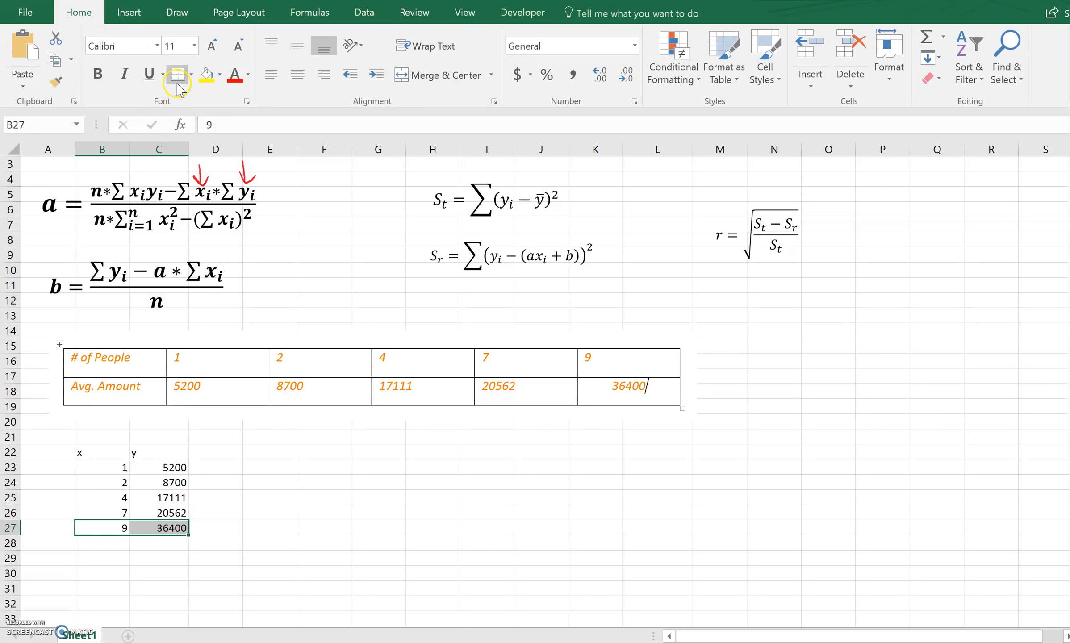
Try to total the x column in B28 with SUM over B23:B28.
left_click(108, 544)
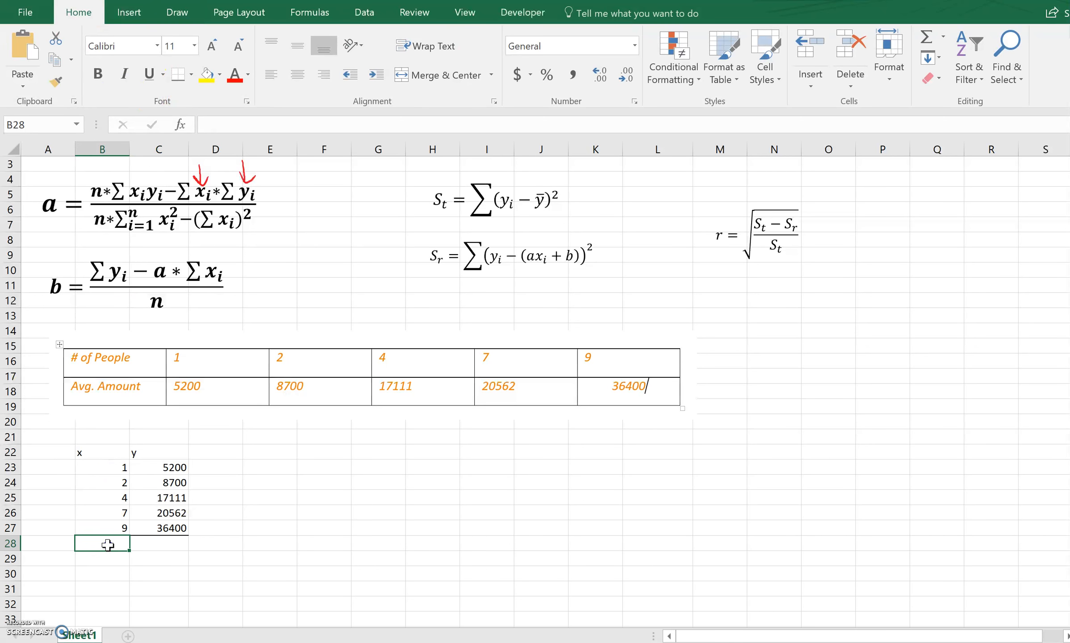
type("=sum")
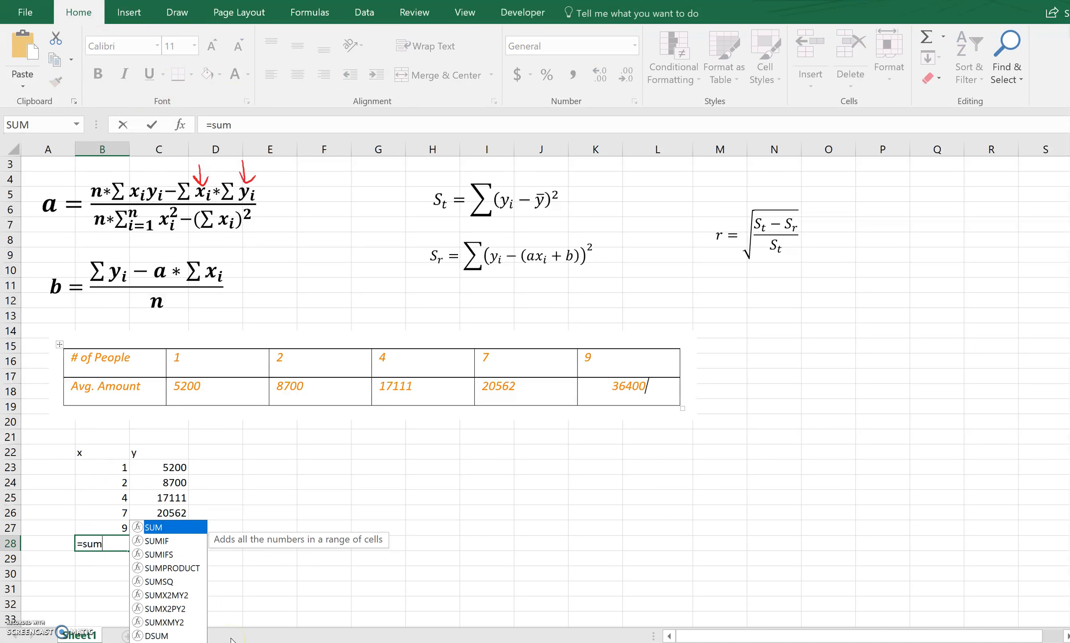
type("(")
left_click_drag(117, 468, 123, 540)
type(")")
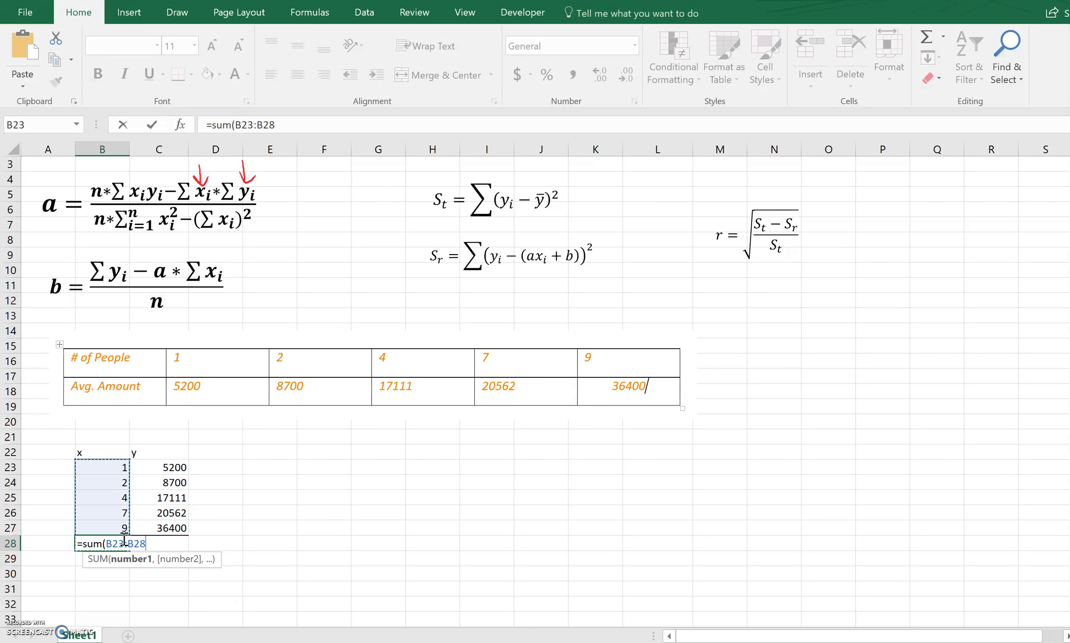
key("Return")
key("Return")
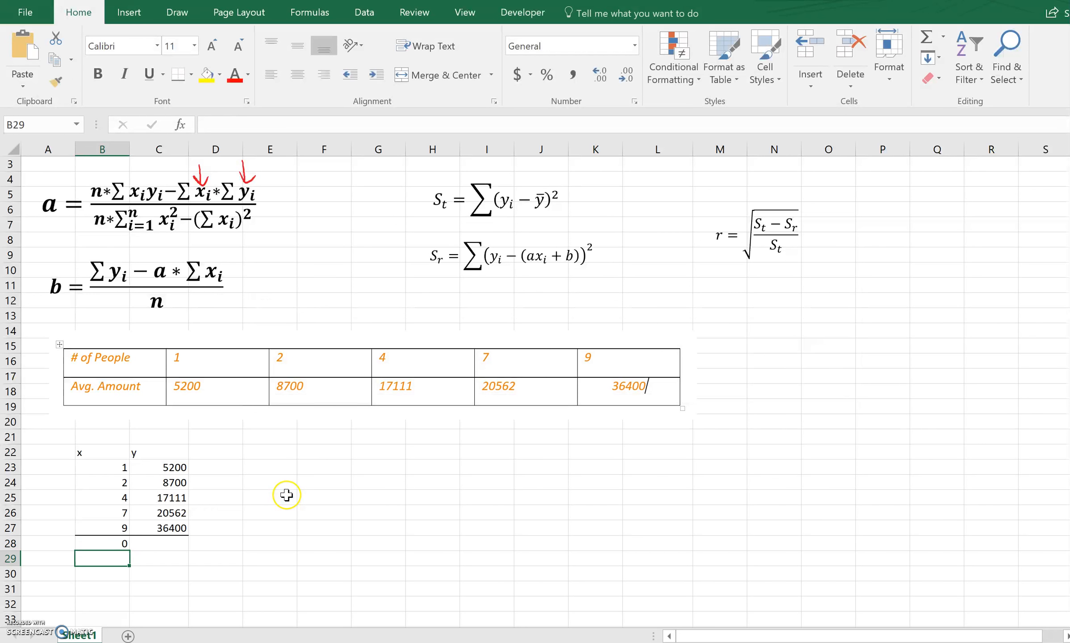
Total the x values in B28 with =SUM(B23:B27).
left_click(125, 541)
type("=")
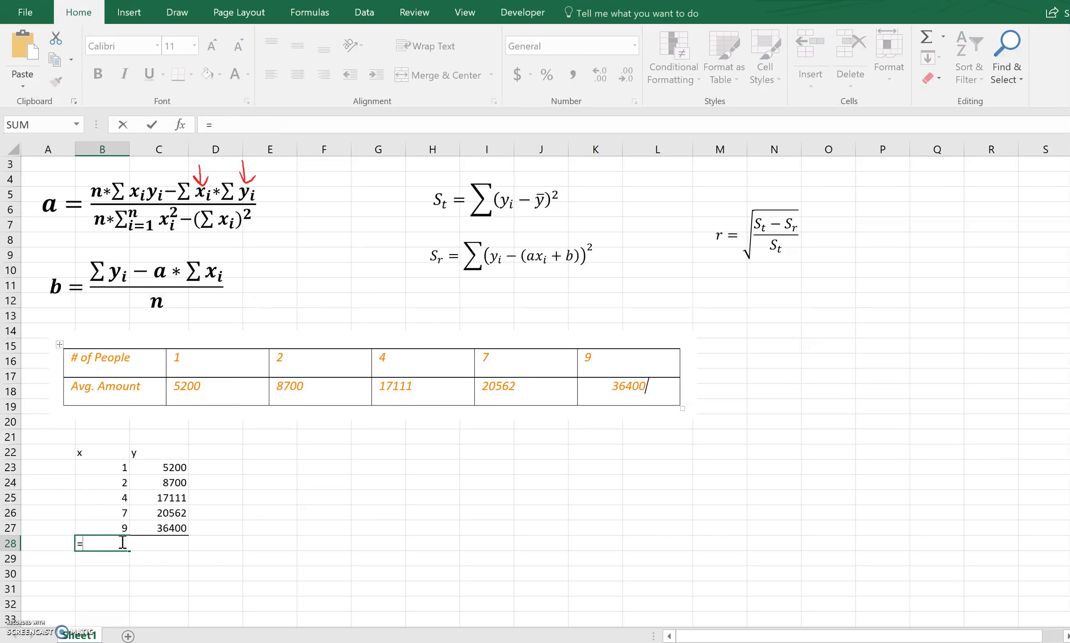
type("sum(")
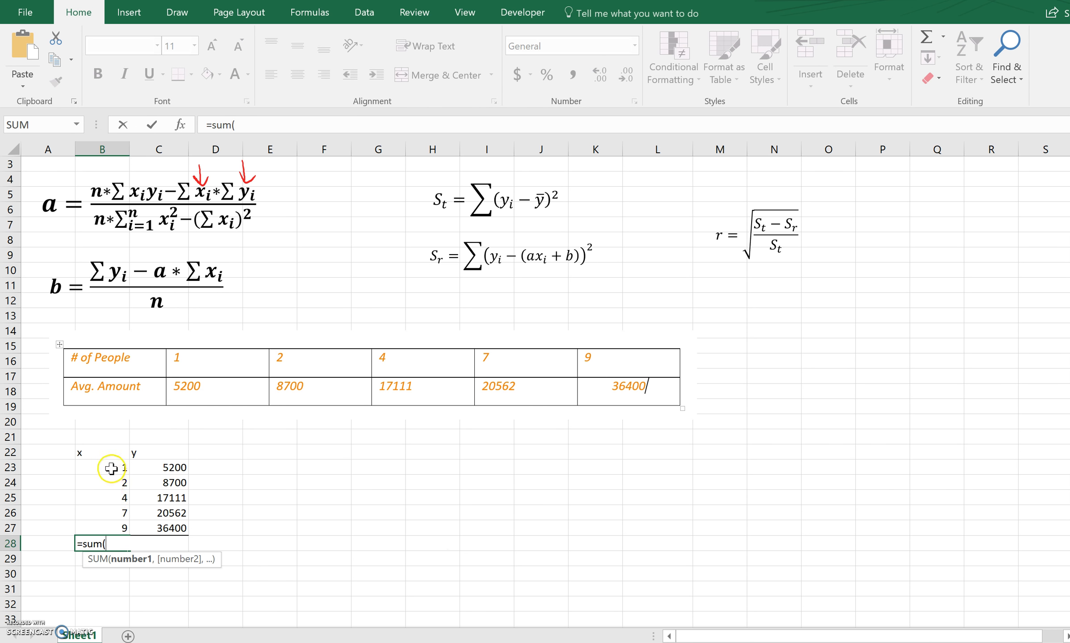
left_click_drag(113, 464, 110, 528)
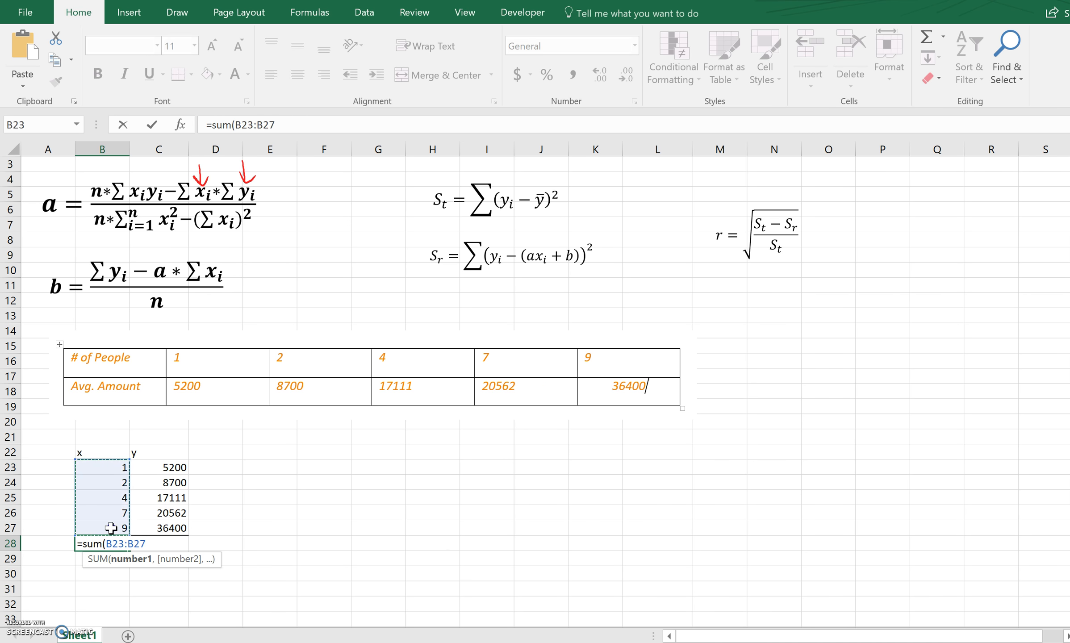
type(")")
key("Return")
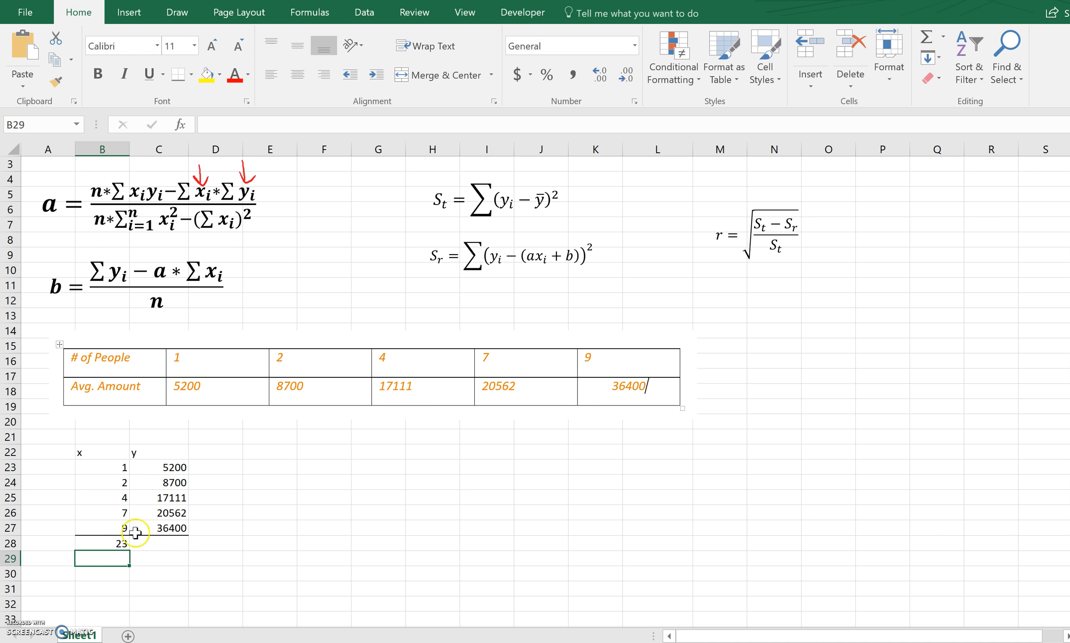
Total the y values in C28 with =SUM(C23:C27).
left_click(168, 542)
type("=sum(")
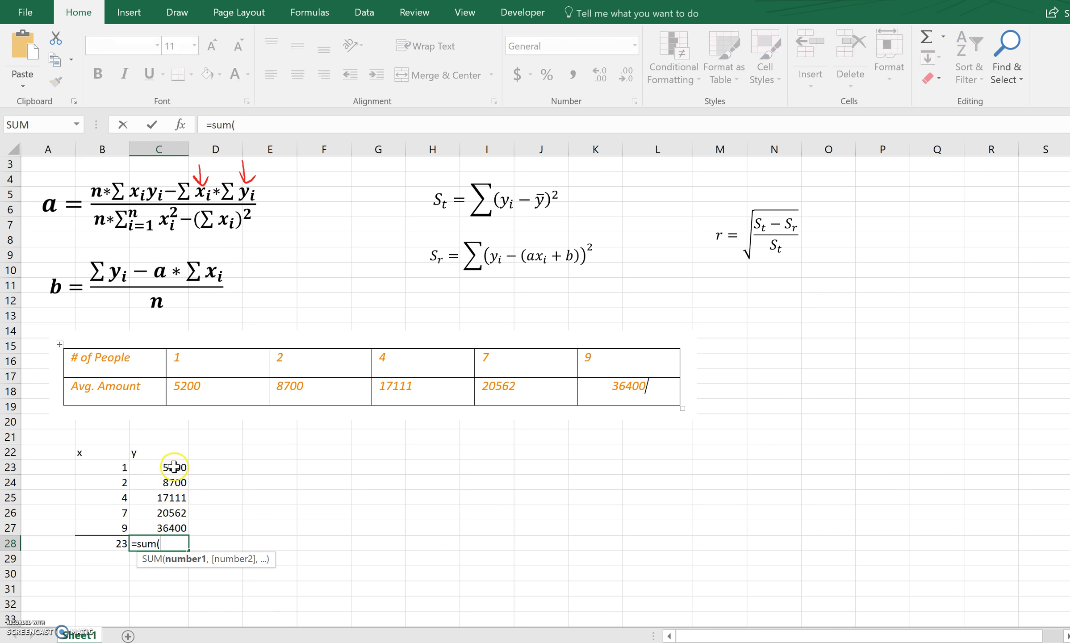
left_click_drag(168, 464, 170, 530)
key("Return")
left_click(230, 562)
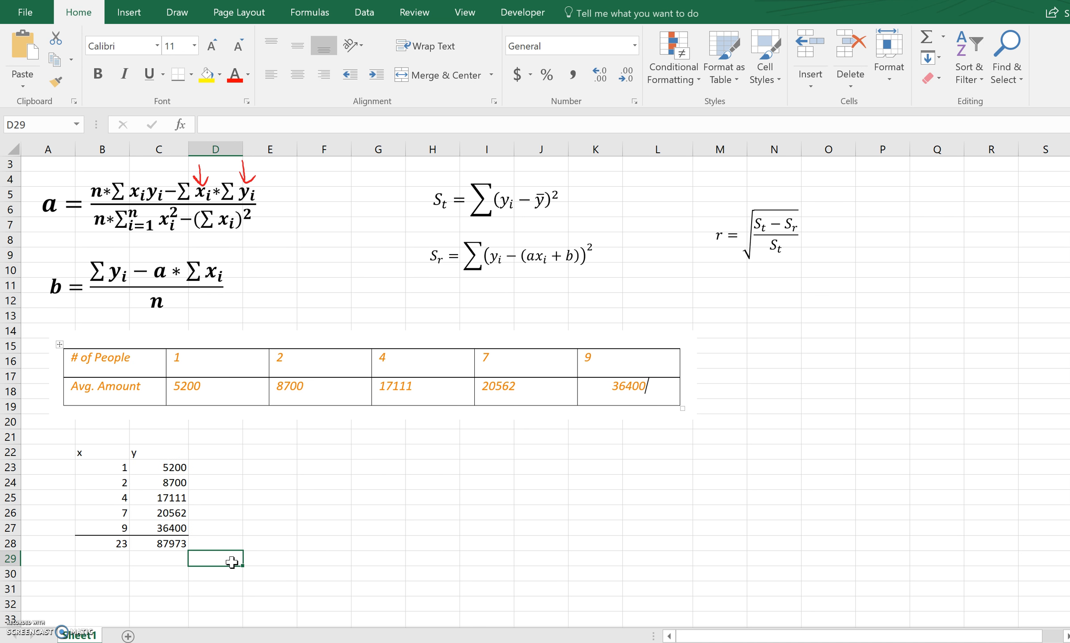
Draw a red ink arrow above the xiyi term in the a formula and enter the header xiyi in E22.
left_click(177, 13)
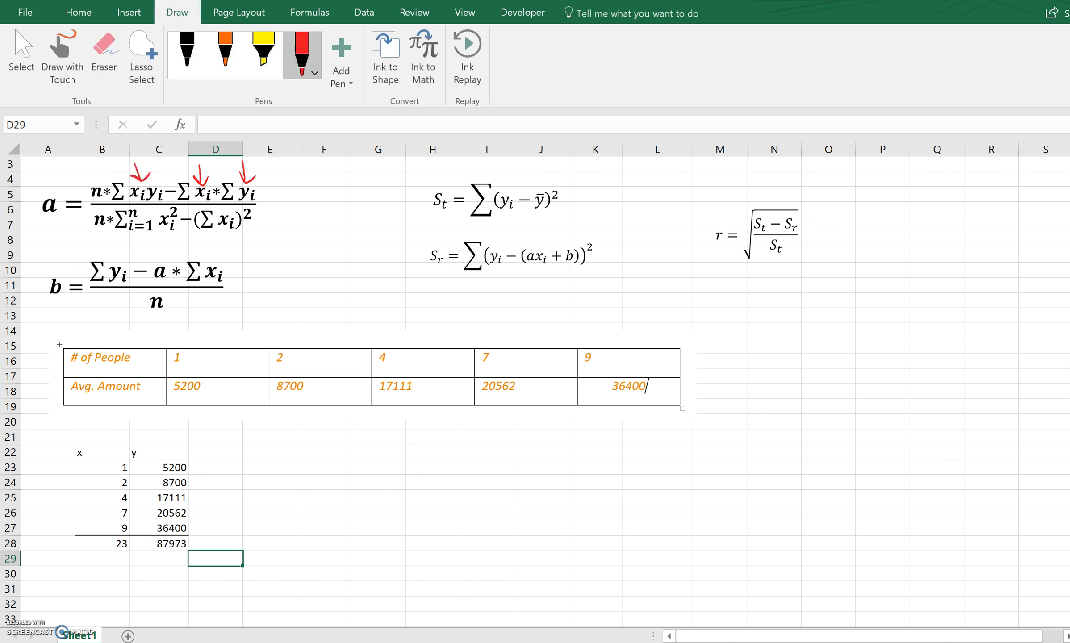
left_click(273, 452)
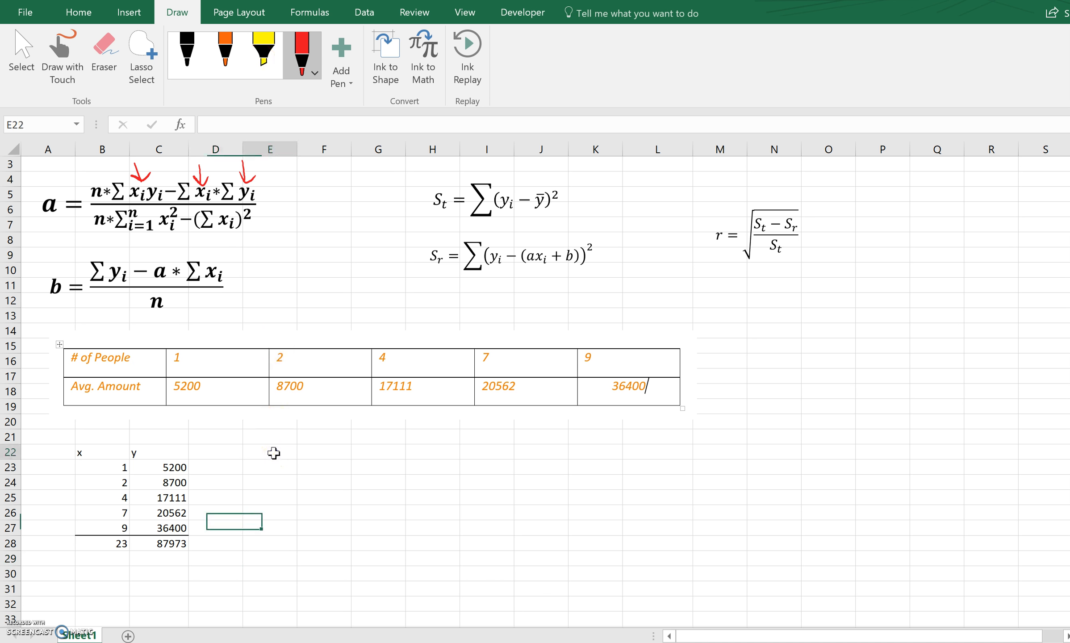
type("xiyi")
key("Return")
Calculate the x-times-y products by entering =B23*C23 in E23 and filling it down to E27.
type("=")
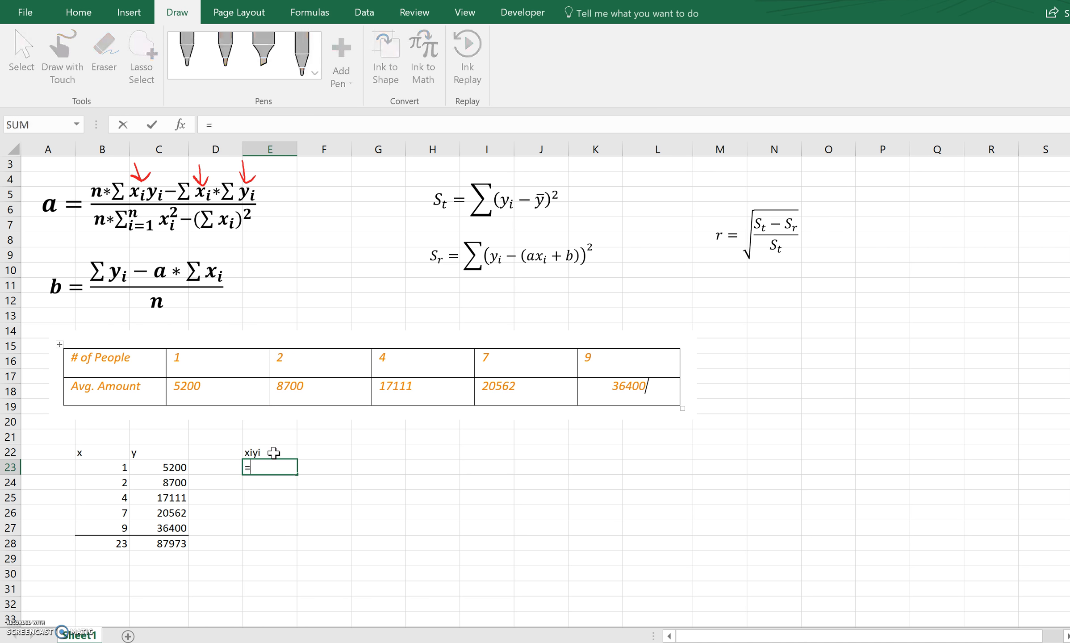
left_click(104, 467)
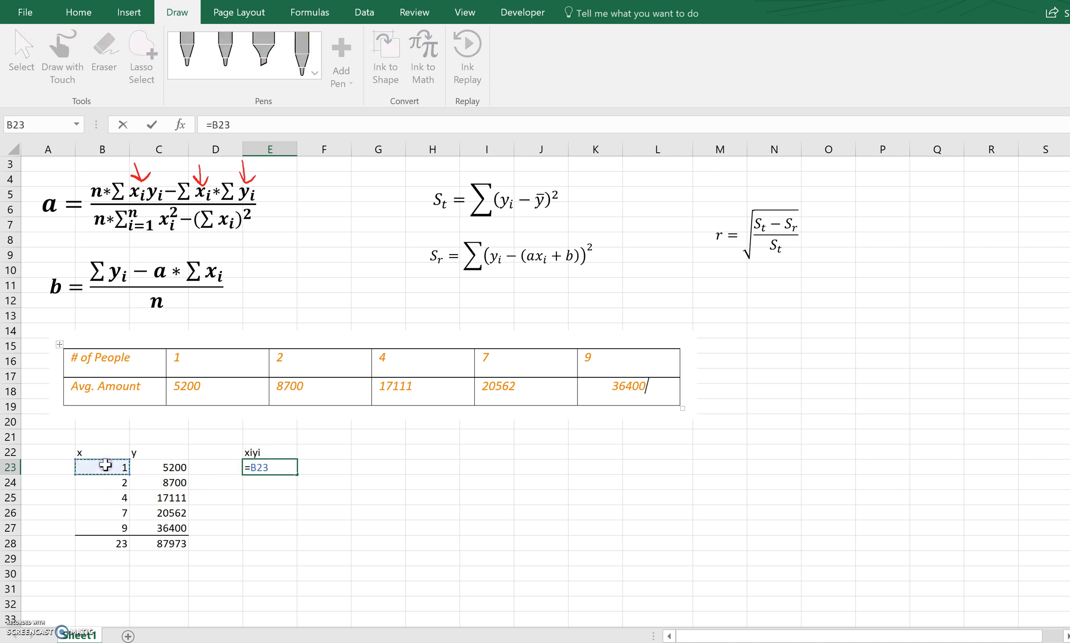
type("*")
left_click(160, 468)
key("Return")
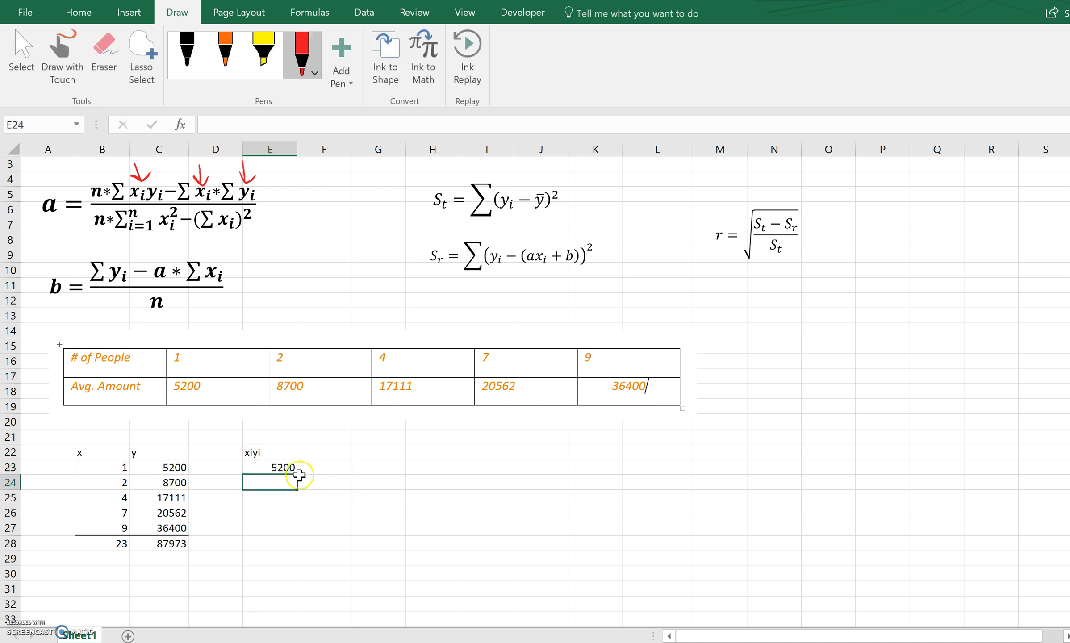
left_click(268, 466)
left_click_drag(292, 472, 293, 532)
left_click(284, 553)
Add a bottom border to E27 and total the products in E28 with =SUM(E23:E27).
left_click(279, 532)
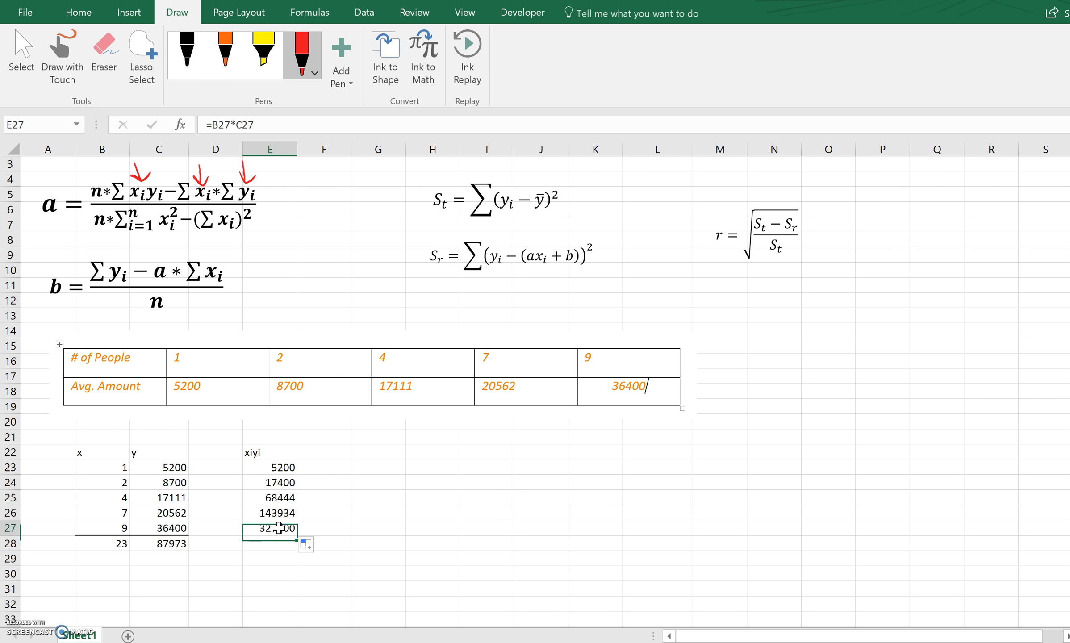
left_click(79, 12)
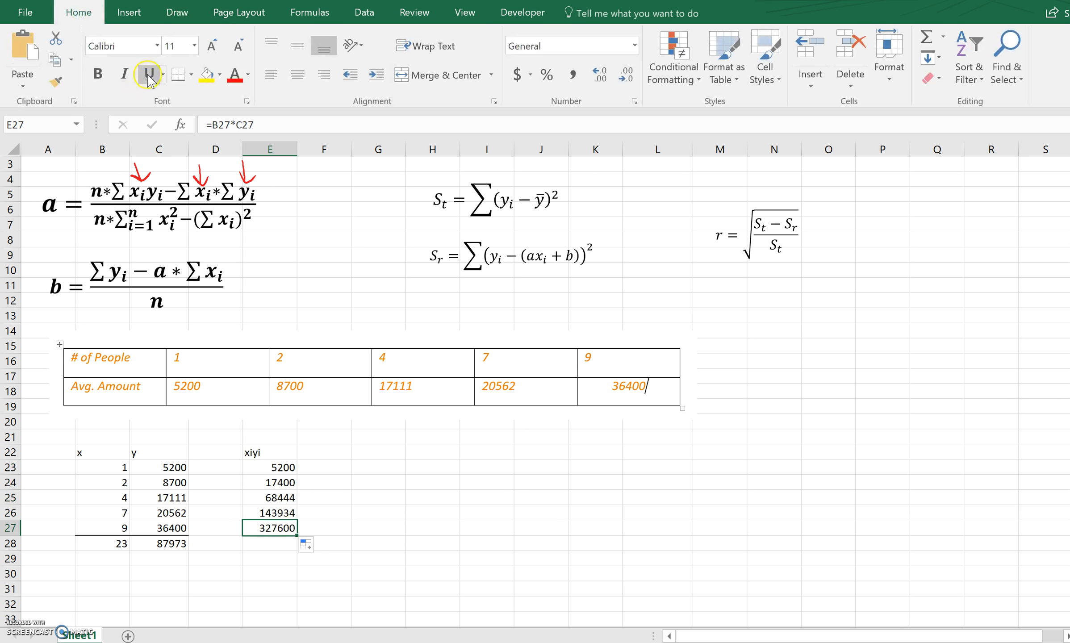
left_click(261, 542)
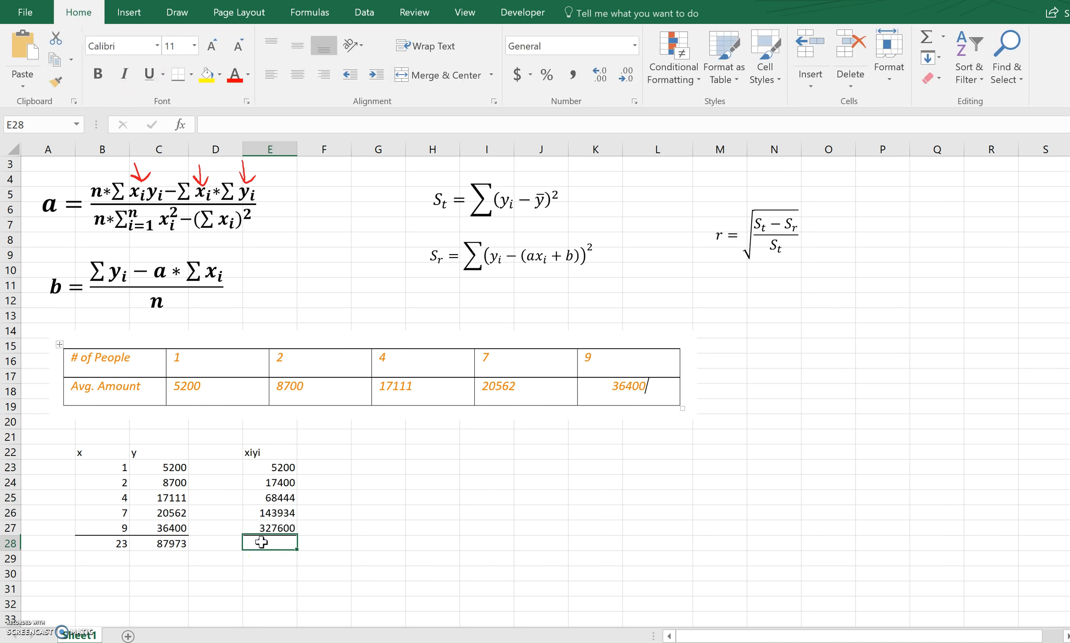
type("=sum(")
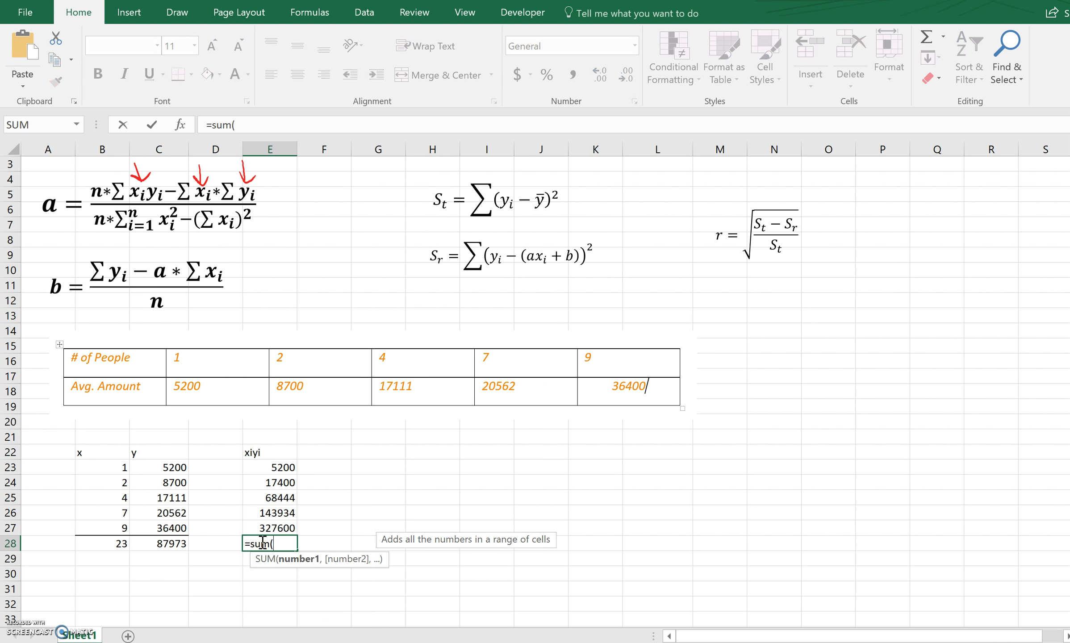
left_click_drag(270, 468, 270, 527)
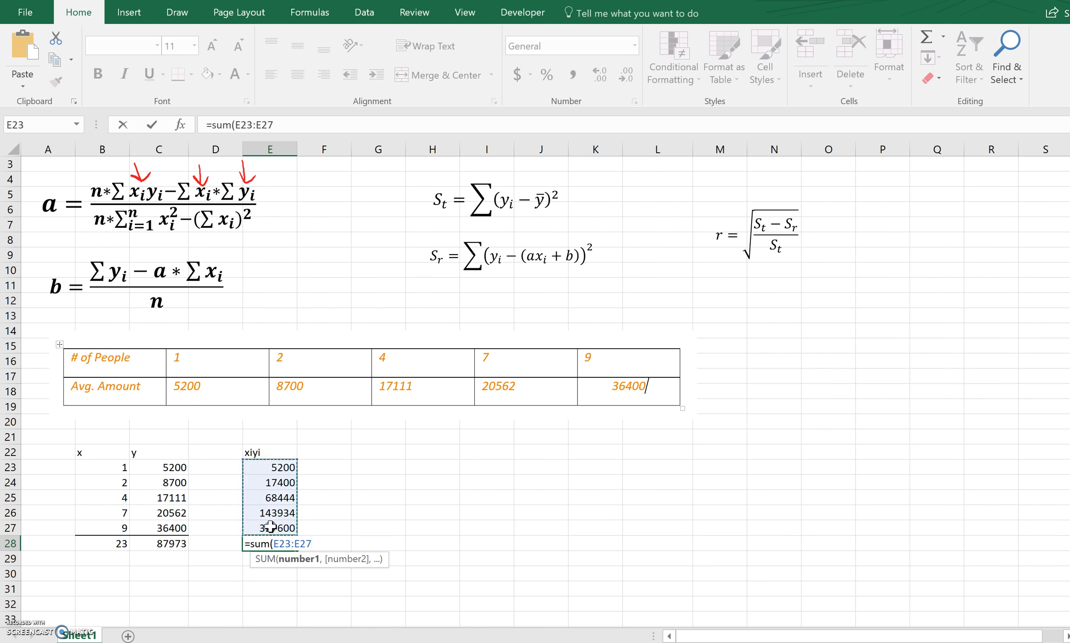
key("Return")
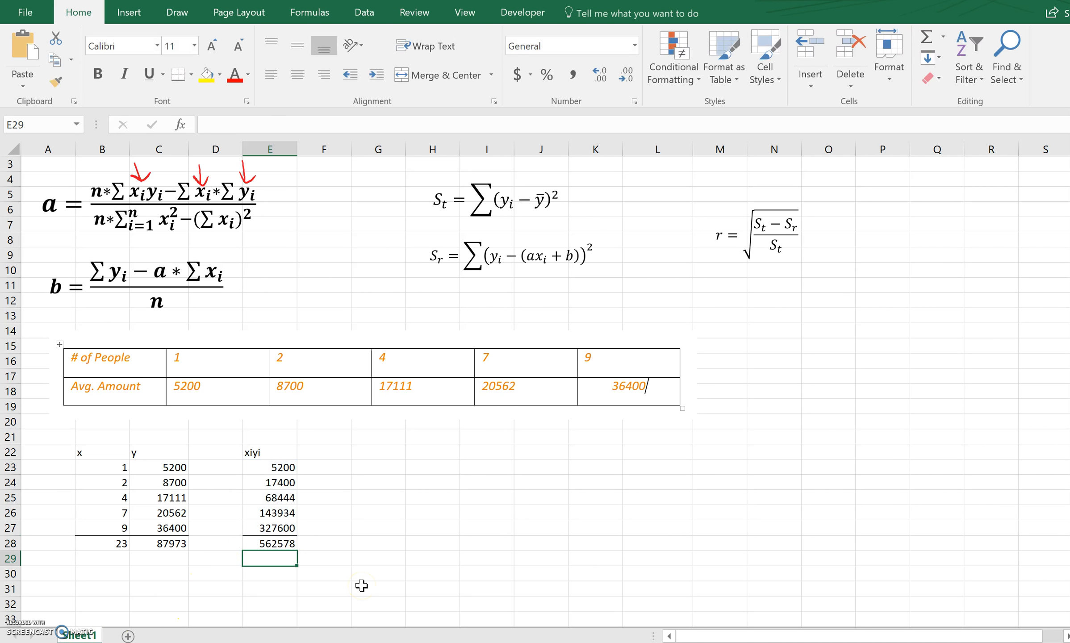
Draw a red ink arrow below the squared xi term in the a formula and enter the header xixi in F22.
left_click(177, 13)
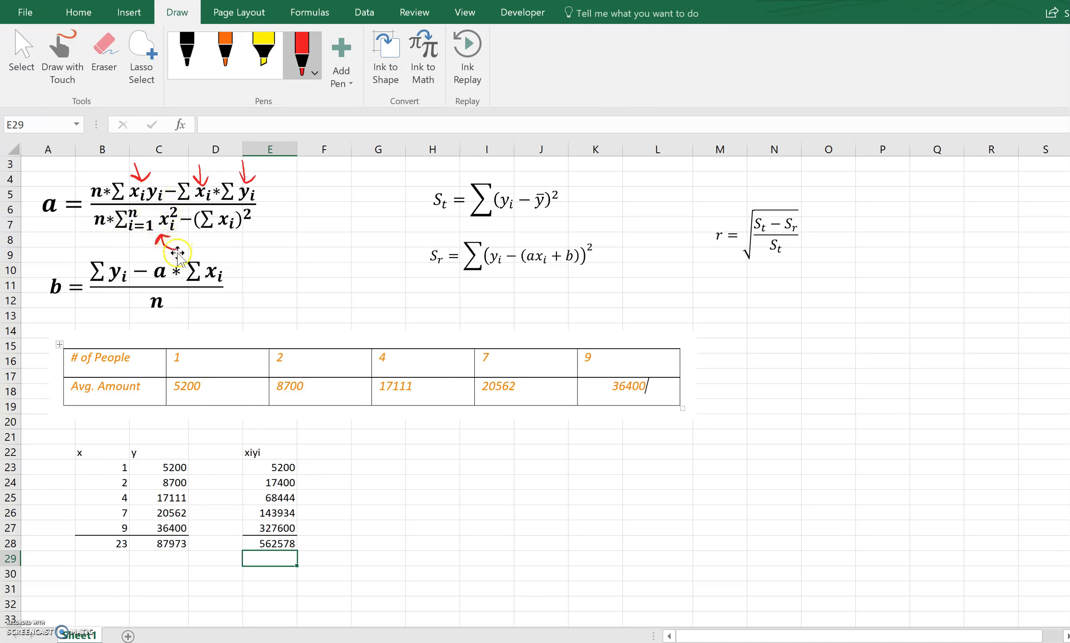
left_click(324, 451)
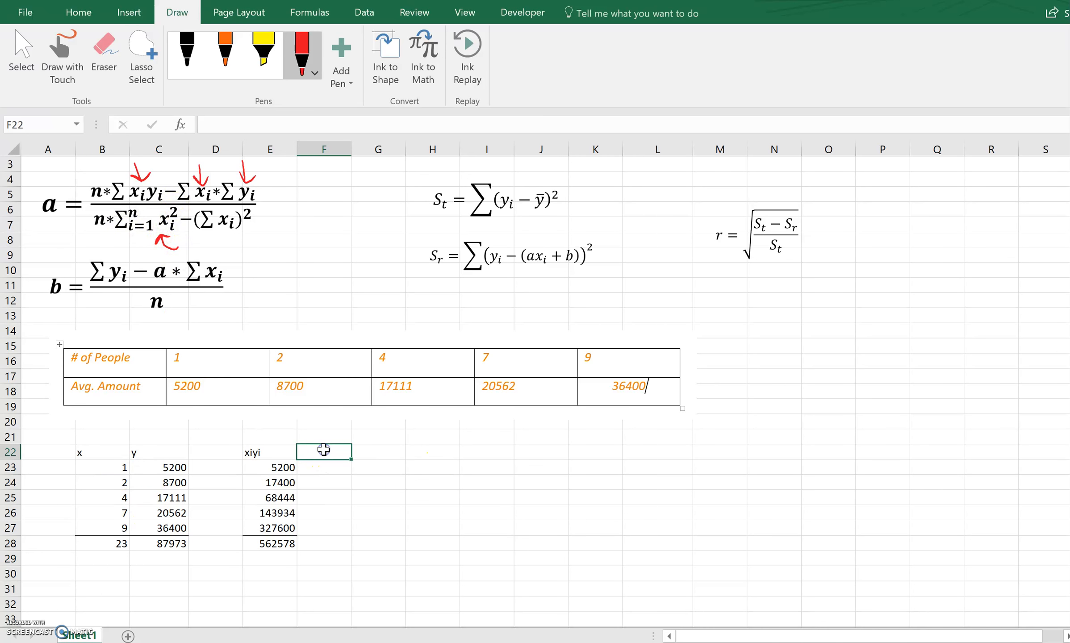
type("xixi")
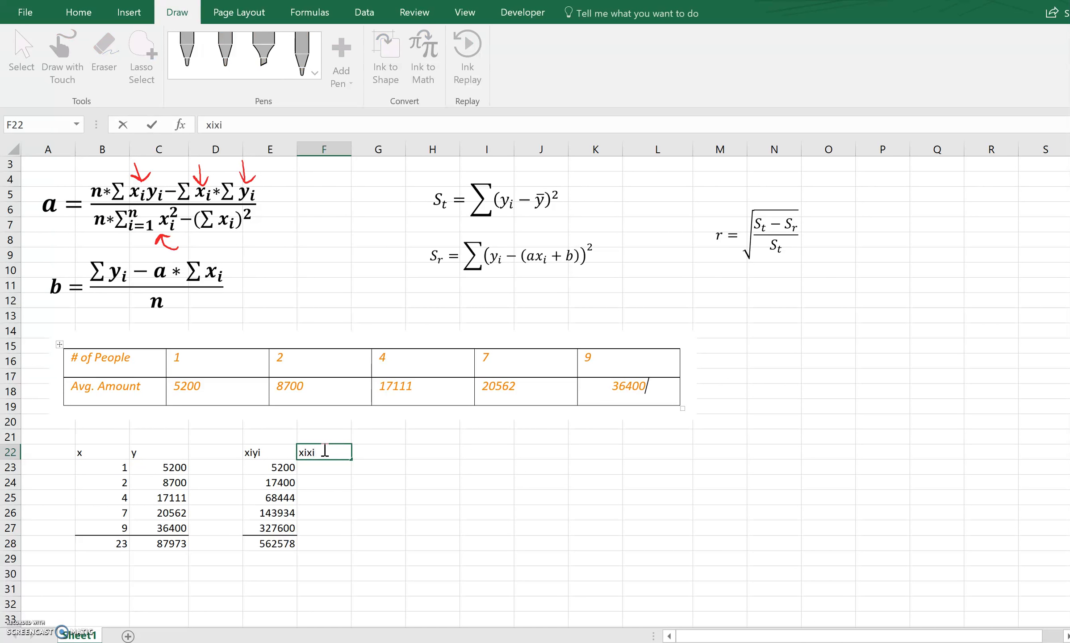
key("Return")
Calculate the squared x values by entering =B23*B23 in F23 and filling it down to F27.
type("=")
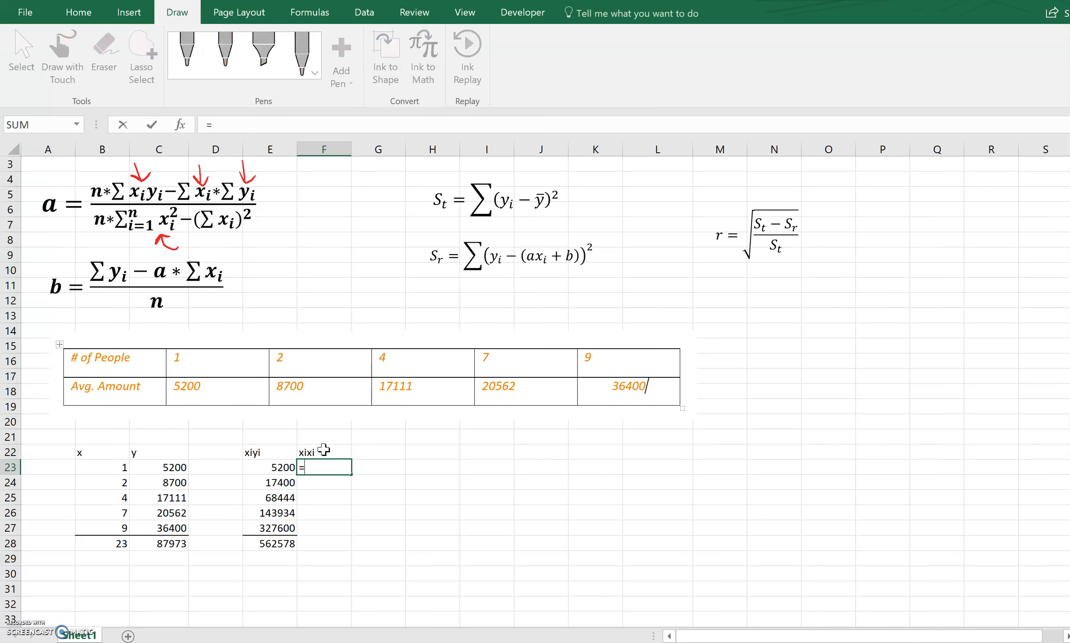
left_click(99, 467)
type("*")
left_click(99, 468)
key("Return")
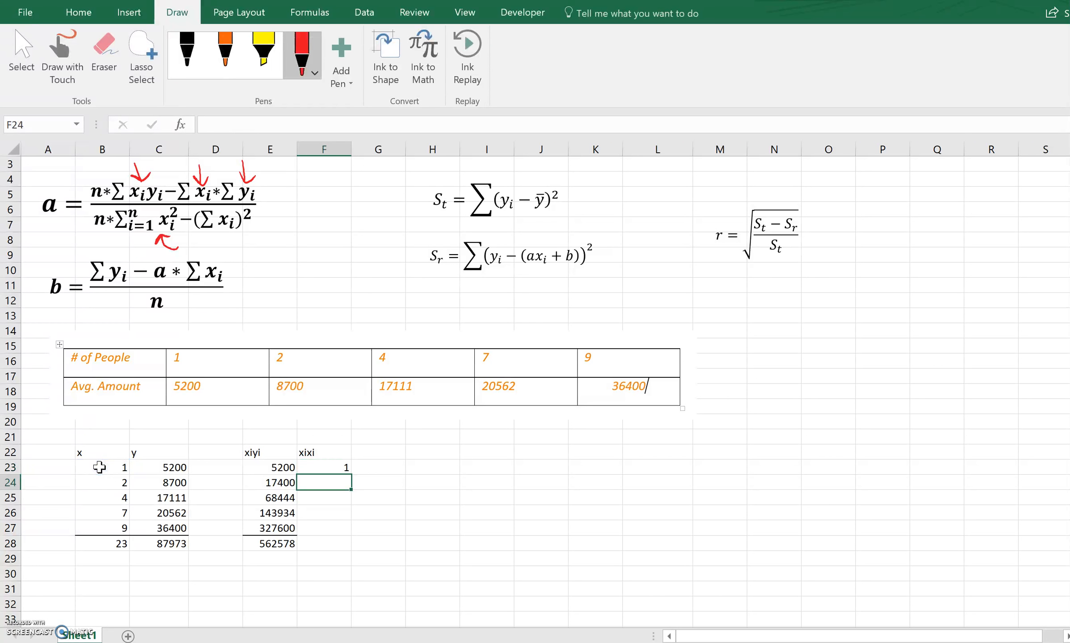
left_click(334, 469)
left_click_drag(351, 475, 347, 534)
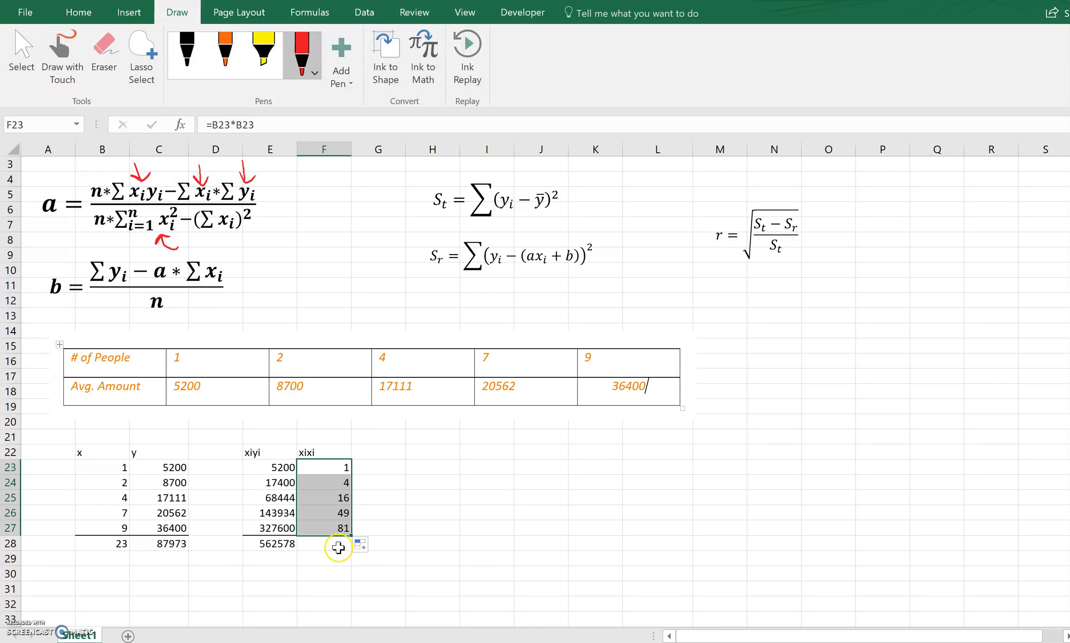
Total the squared x values in F28 with =SUM(F23:F27) and add a bottom border to F27.
left_click(339, 544)
left_click(330, 542)
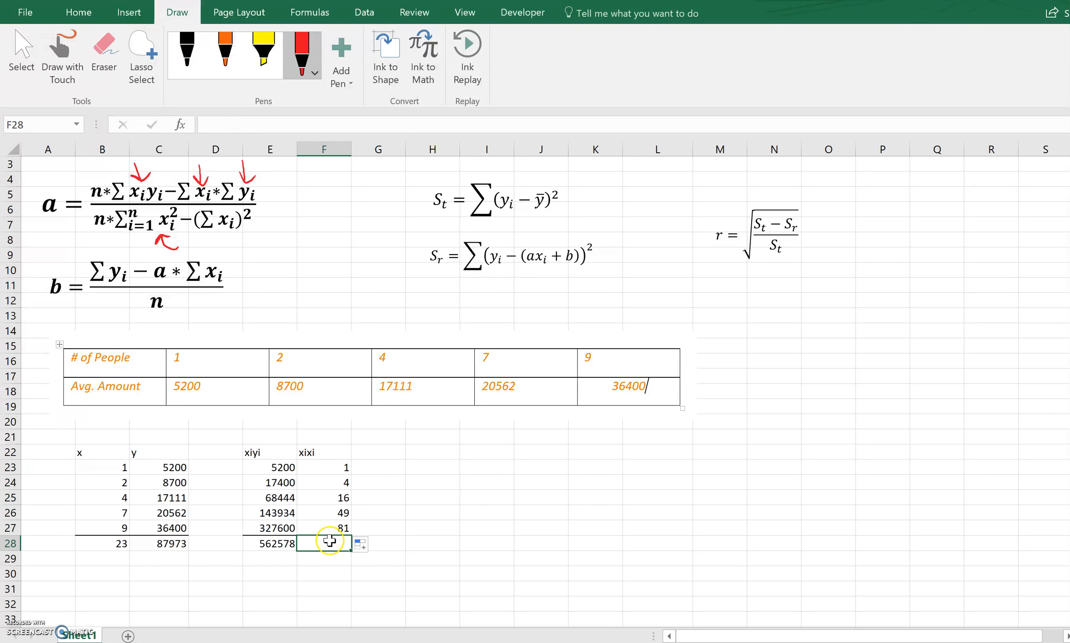
type("=sum(")
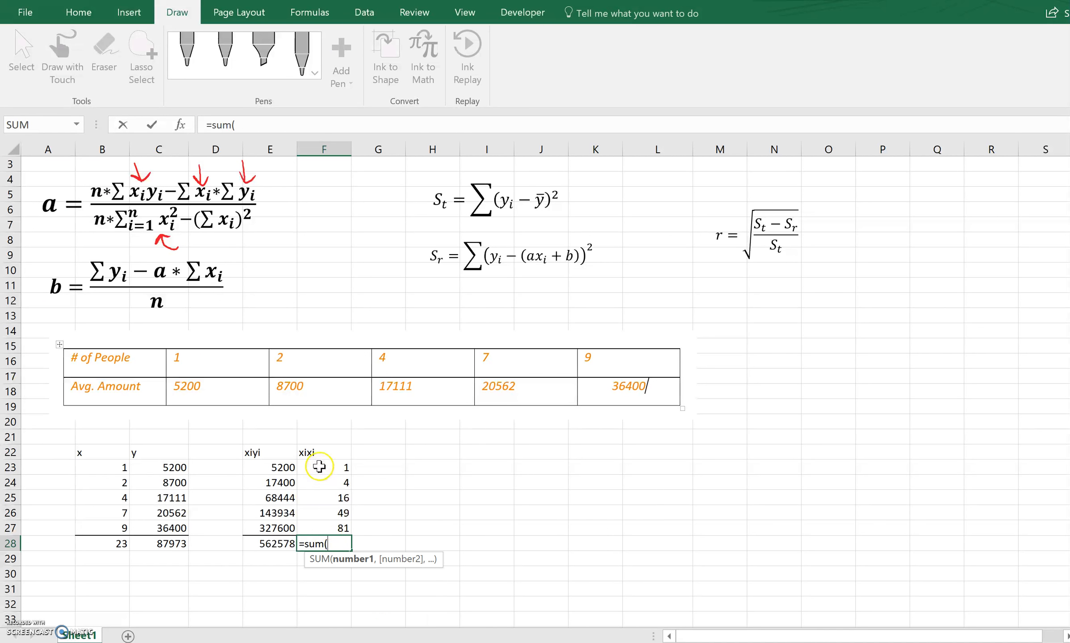
left_click_drag(318, 464, 321, 532)
key("Return")
left_click(321, 532)
left_click(79, 12)
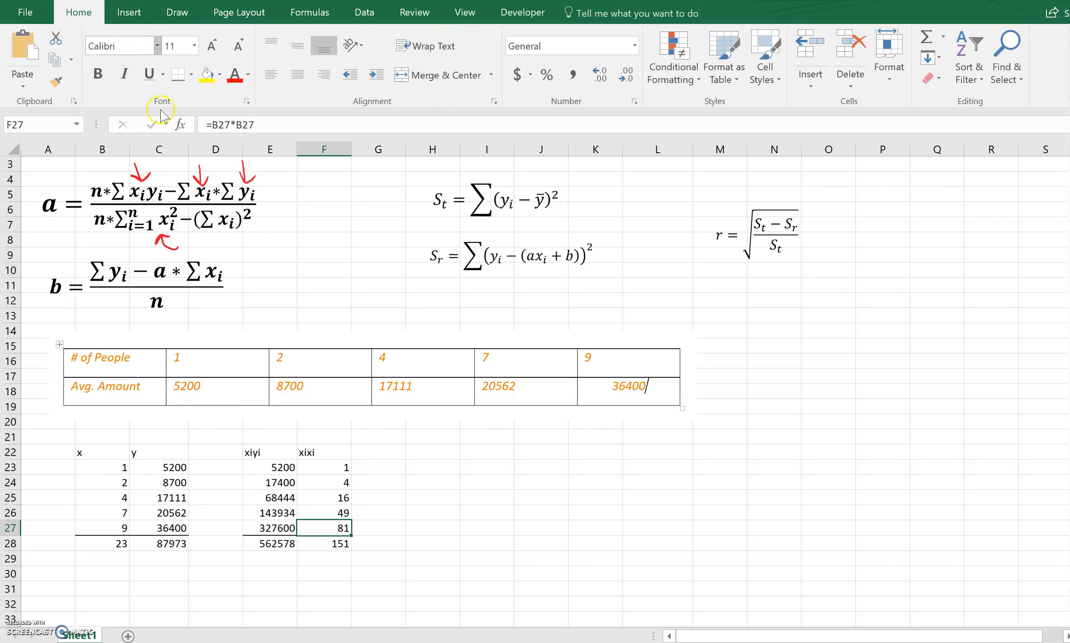
left_click(176, 84)
left_click(395, 559)
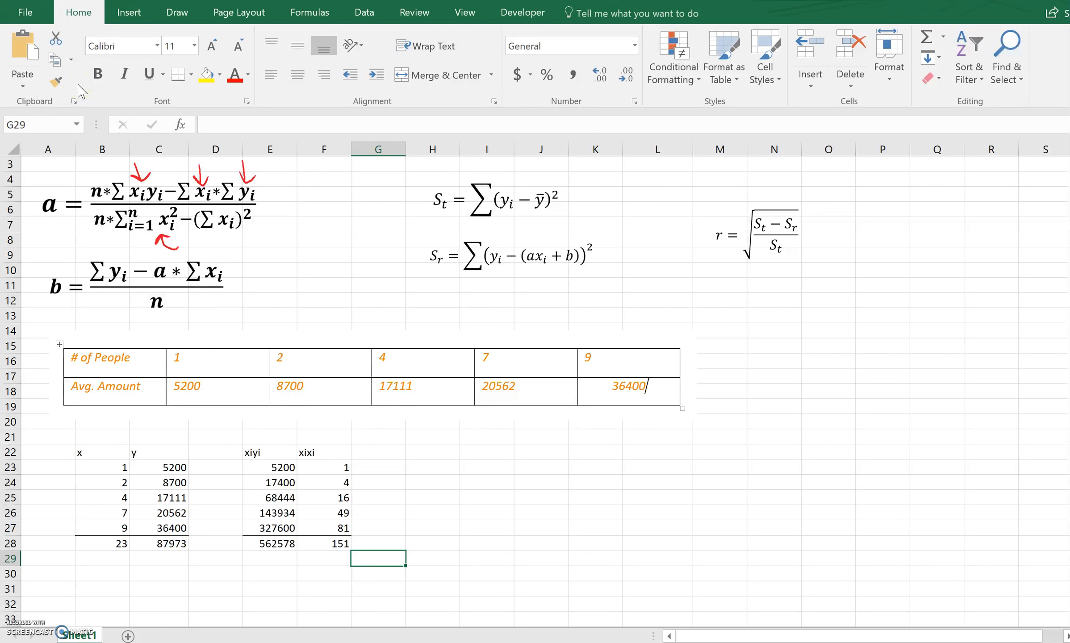
Draw red ink arrows below the (Σxi)² term and beside the row 28 totals, and enter the label a= in H22.
left_click(176, 15)
left_click_drag(233, 243, 247, 250)
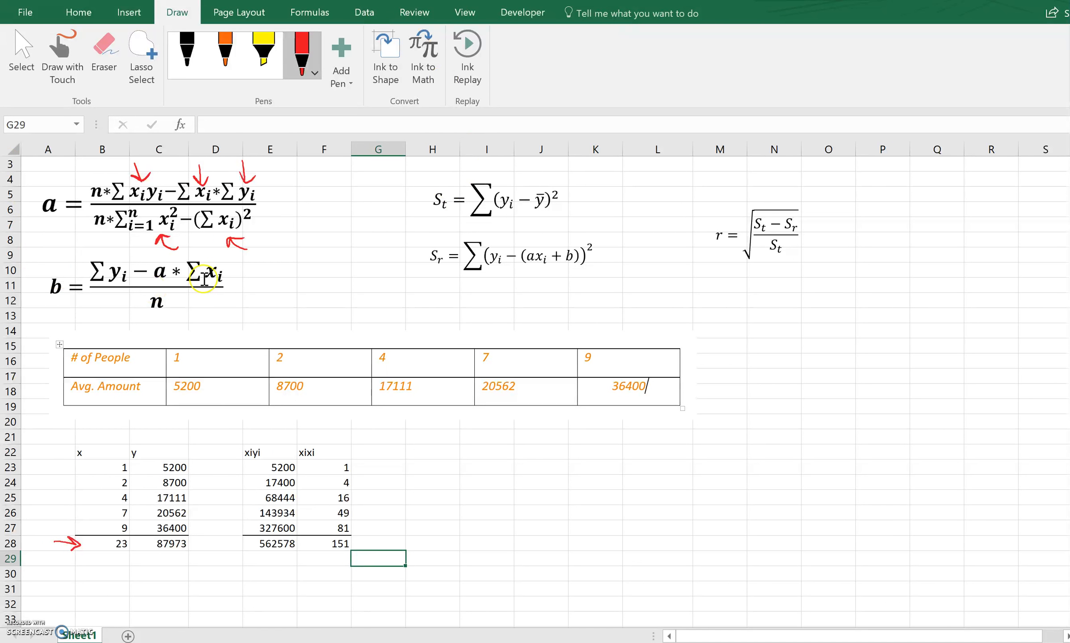
left_click(431, 452)
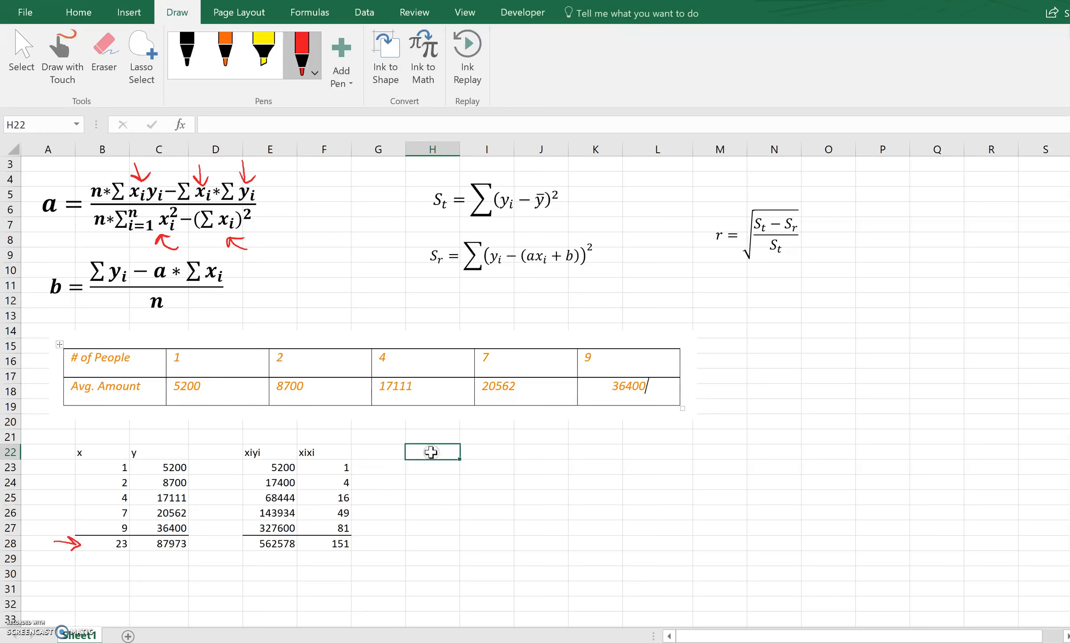
type("a=")
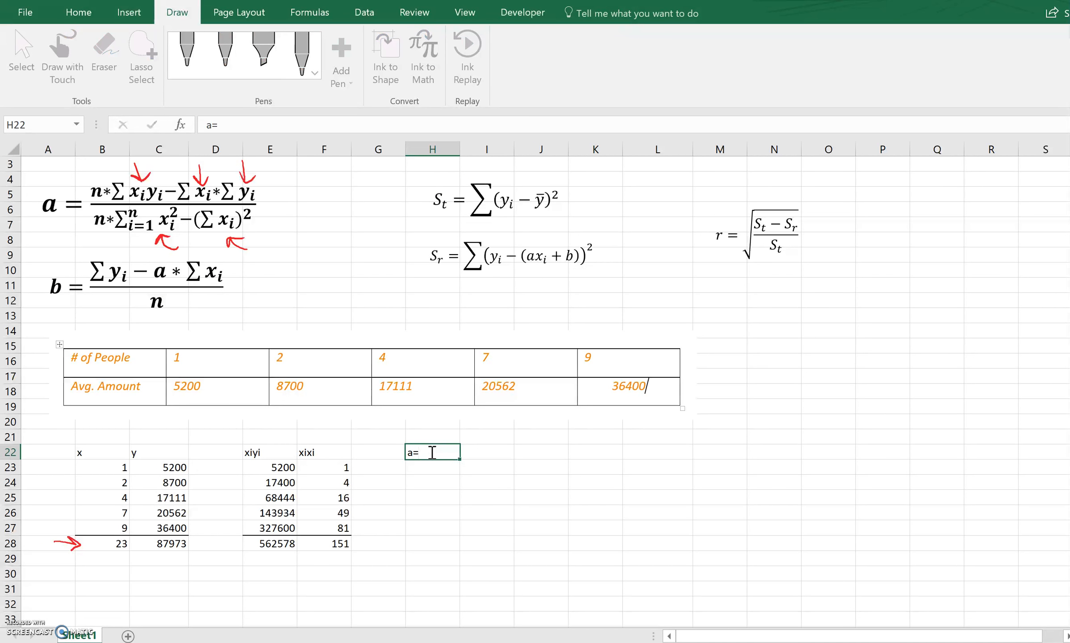
key("Tab")
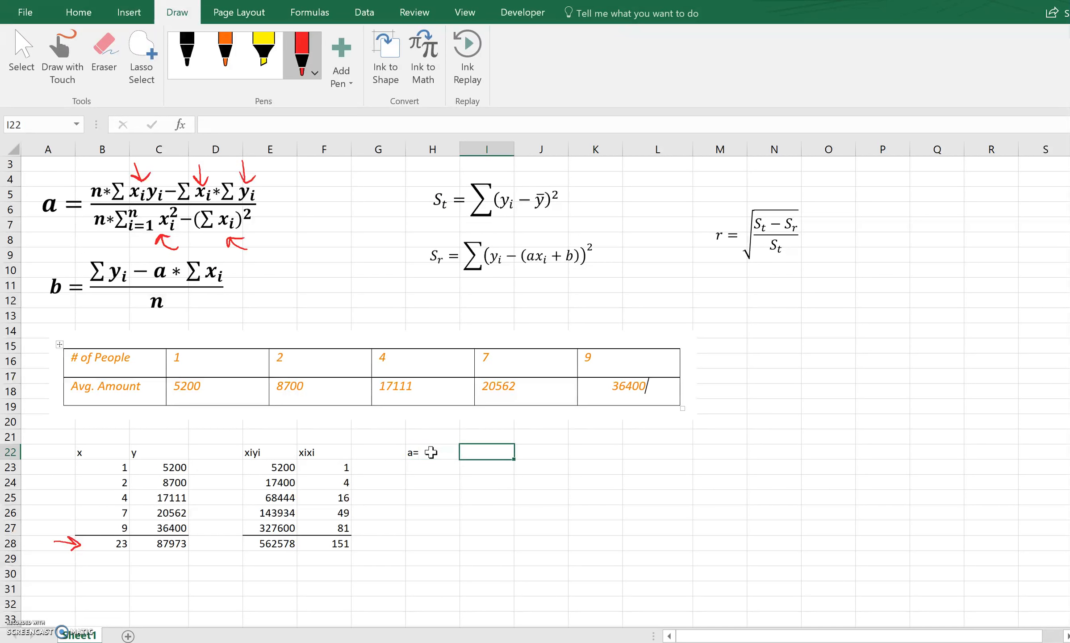
Start the slope formula in I22 as a quotient of two bracketed terms, with numerator 5*E28-B28*C28.
type("=()/(")
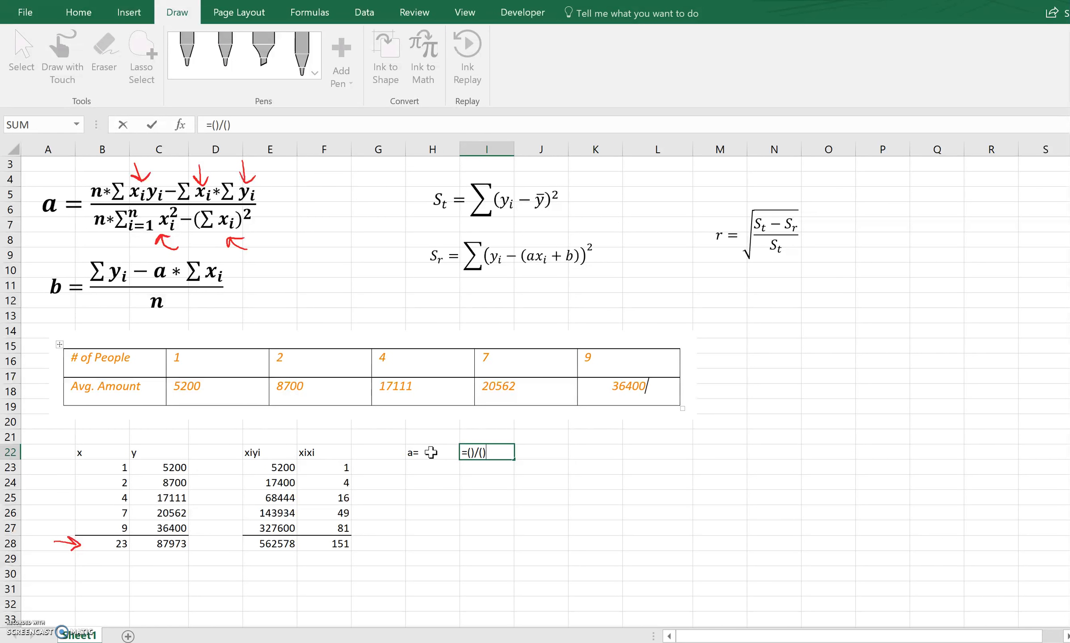
left_click(470, 453)
type("*")
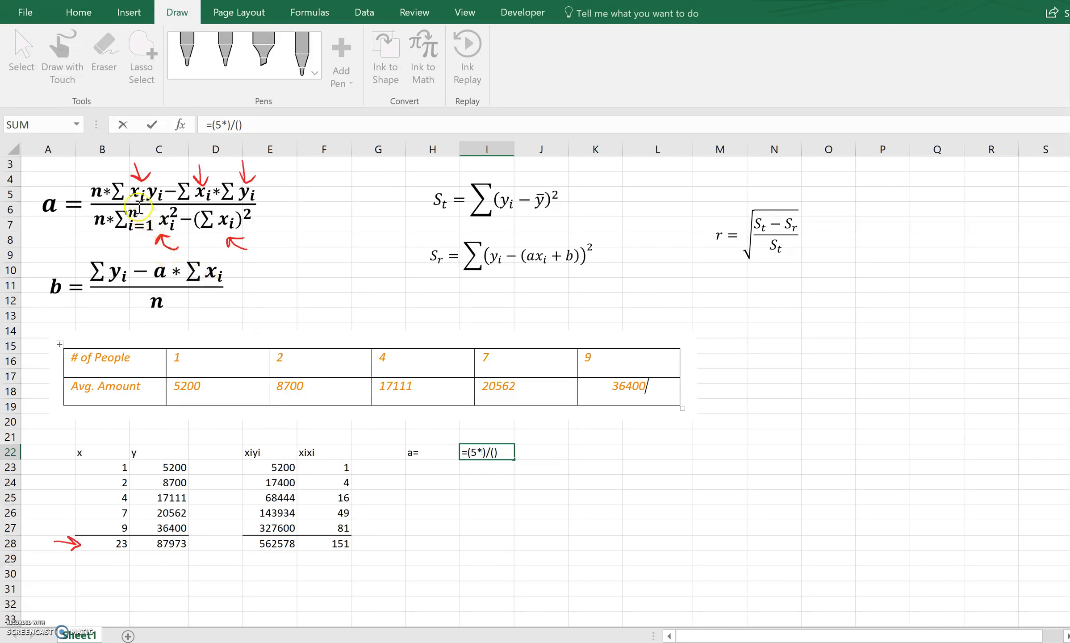
left_click(267, 544)
type("-")
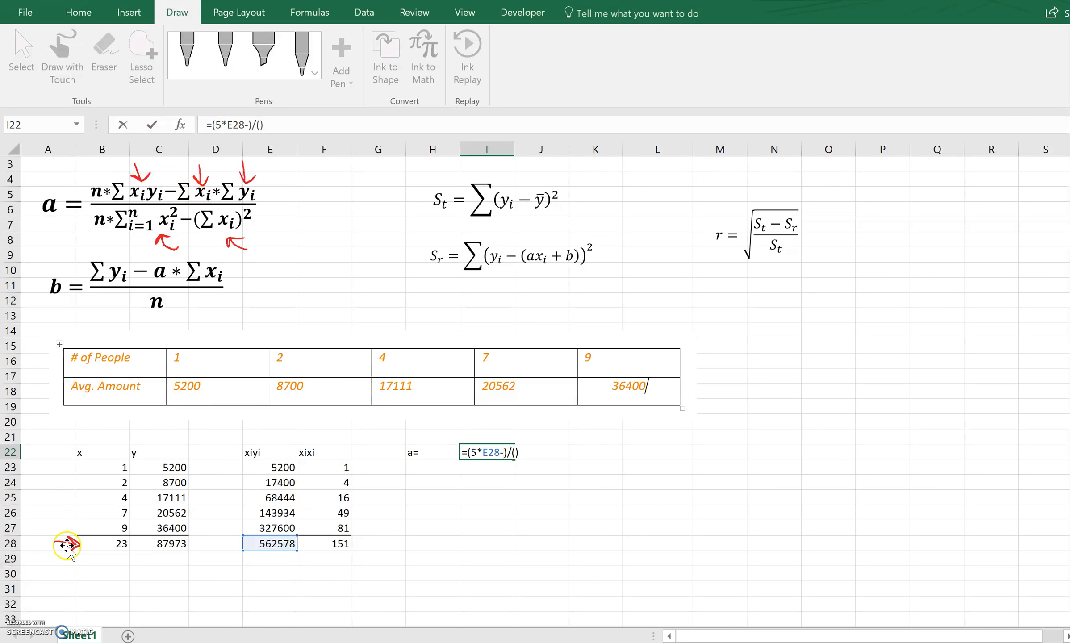
left_click(110, 544)
type("*")
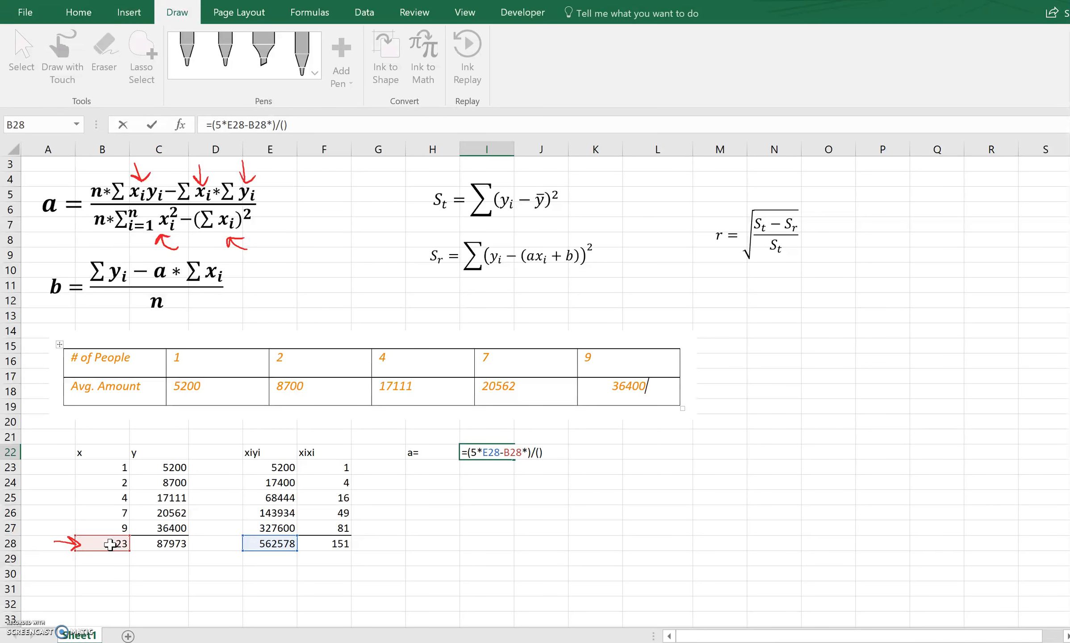
left_click(162, 544)
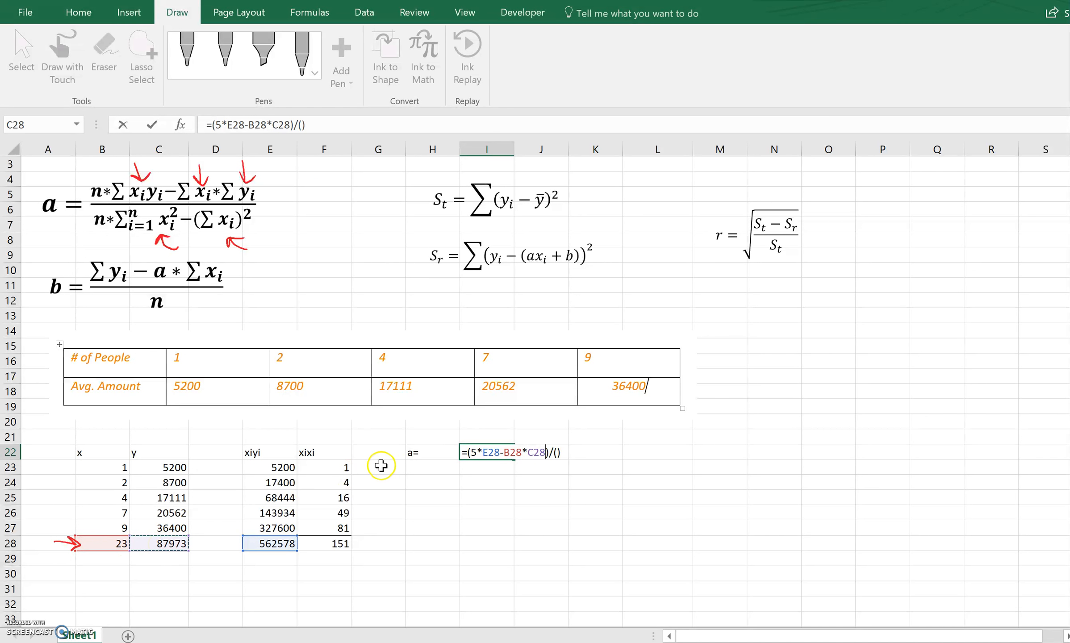
Complete the slope formula in I22 with the denominator 5*F28-(B28)^2.
left_click(555, 452)
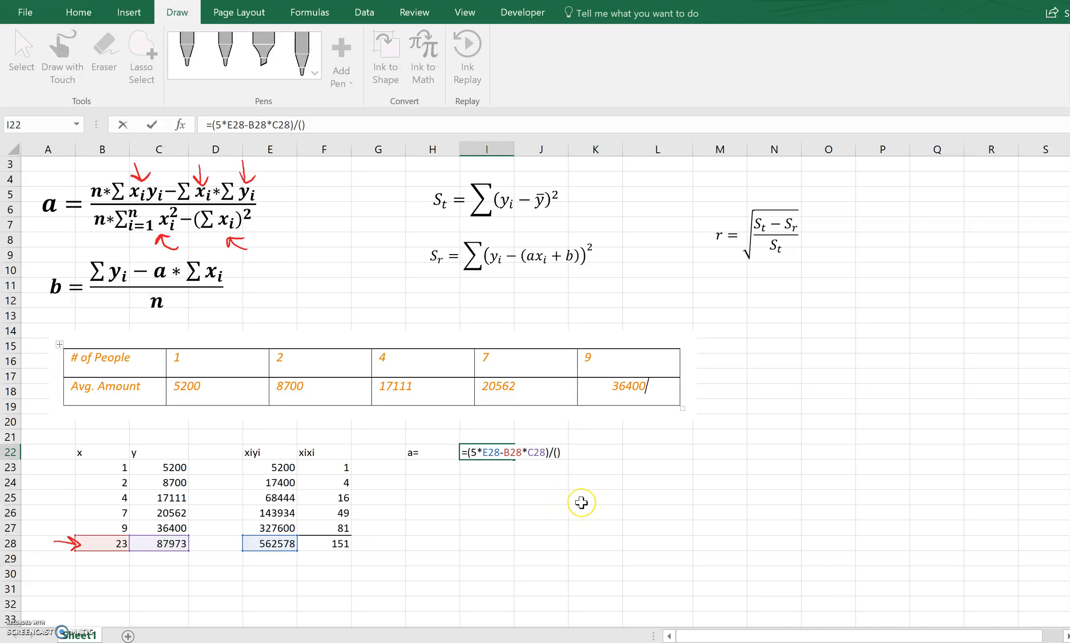
type("5*")
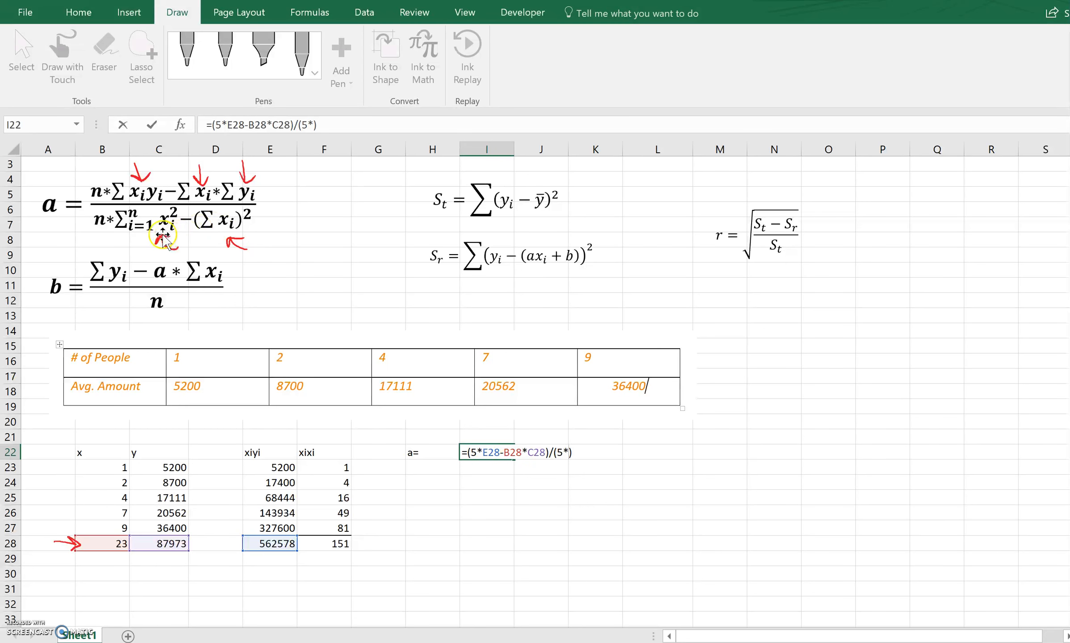
left_click(333, 543)
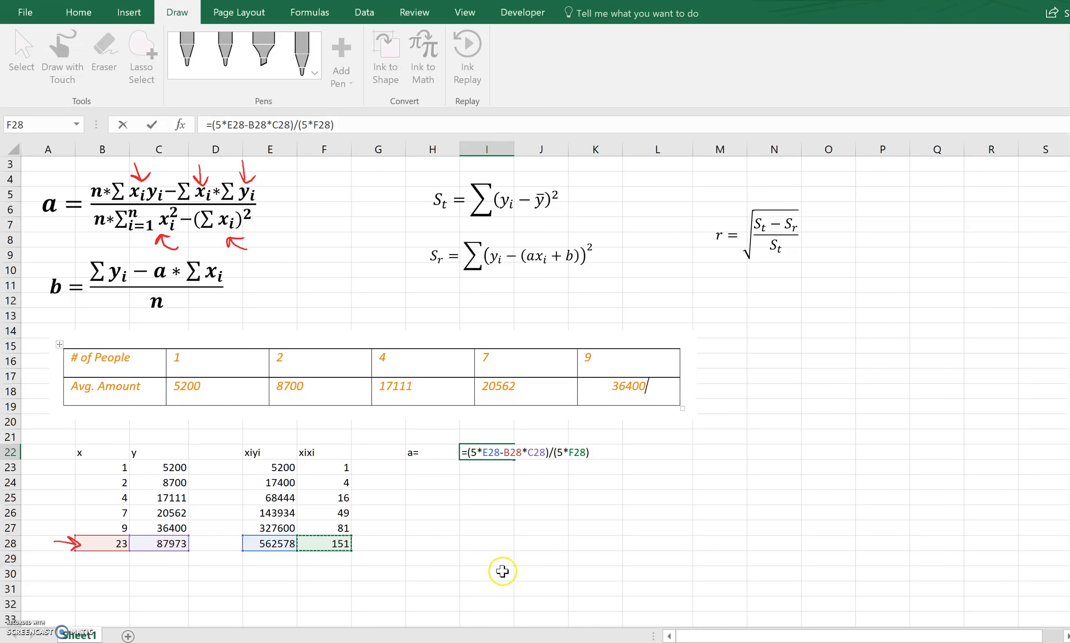
type("-(")
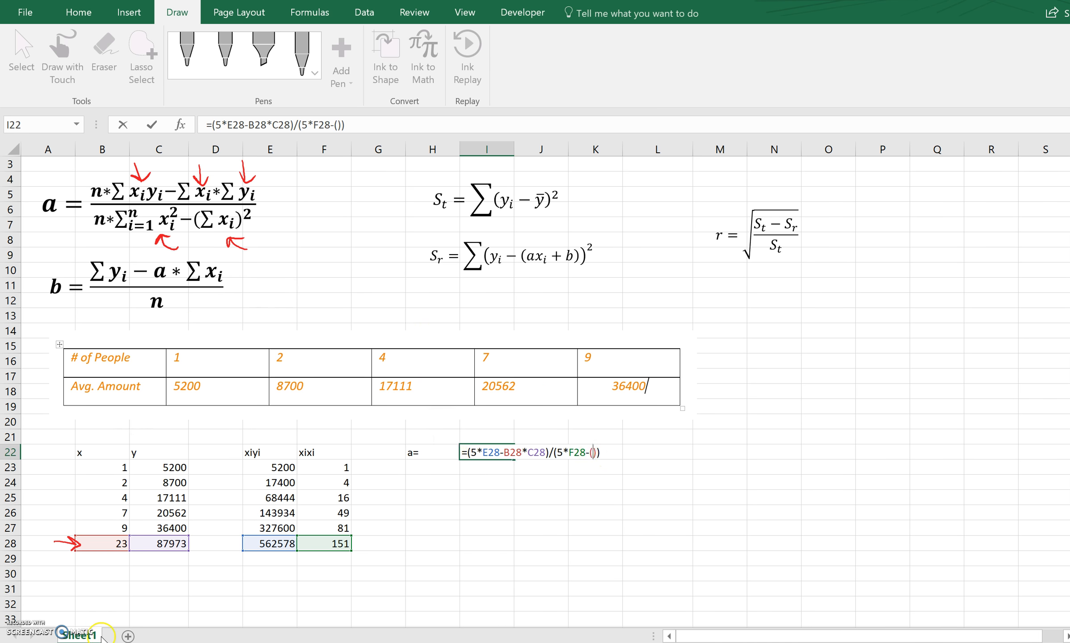
left_click(111, 543)
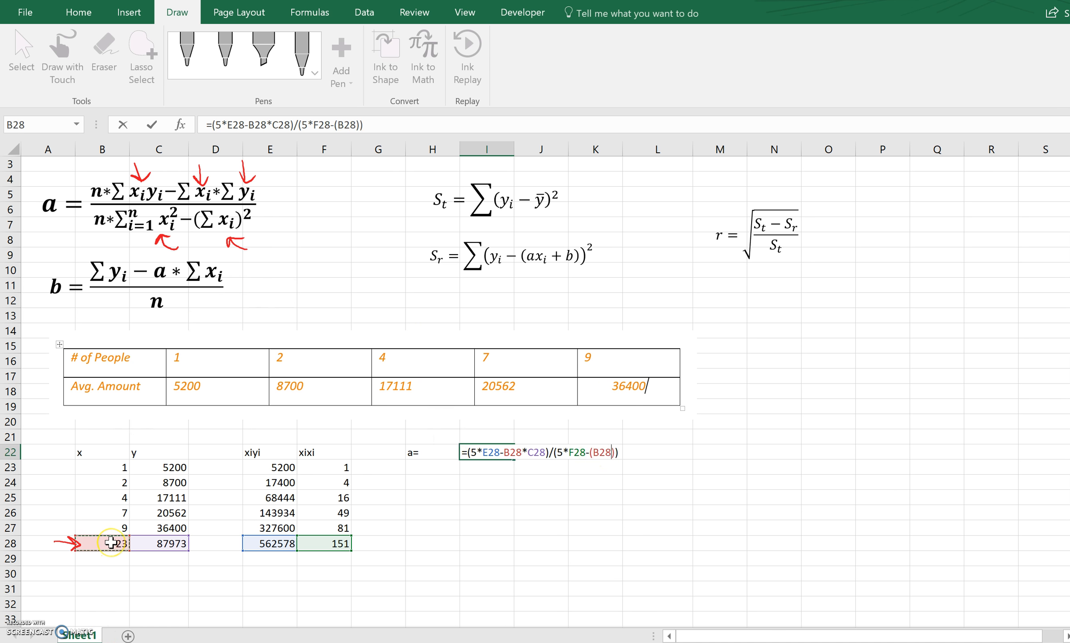
key("Right")
left_click(110, 543)
left_click(614, 453)
type("^2")
key("Return")
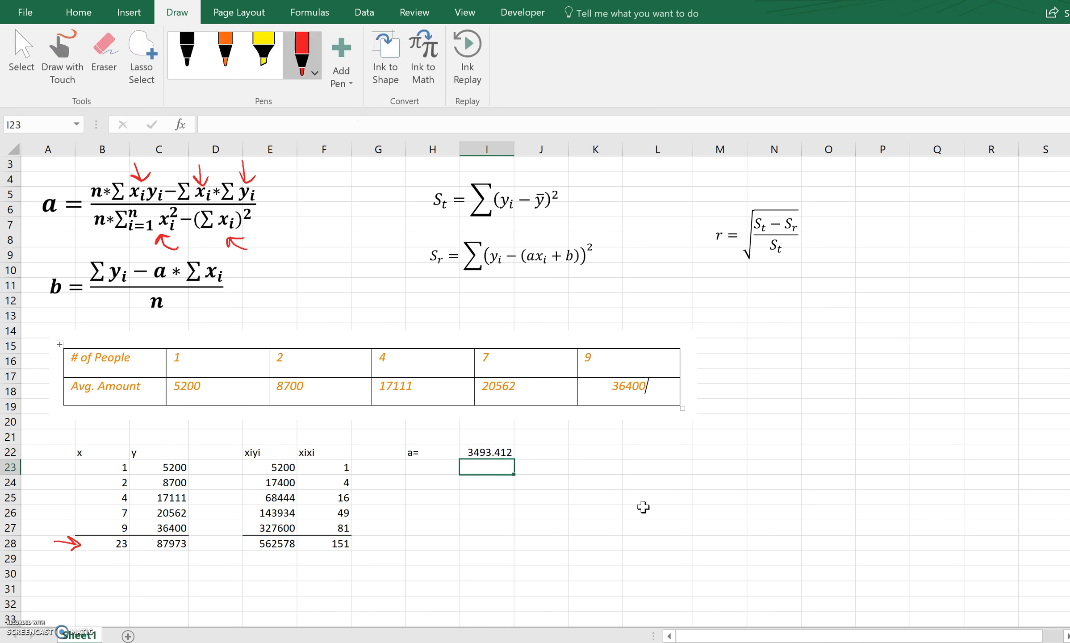
Enter the label b= in H23 and start the intercept formula in I23 as =()/5.
left_click(435, 466)
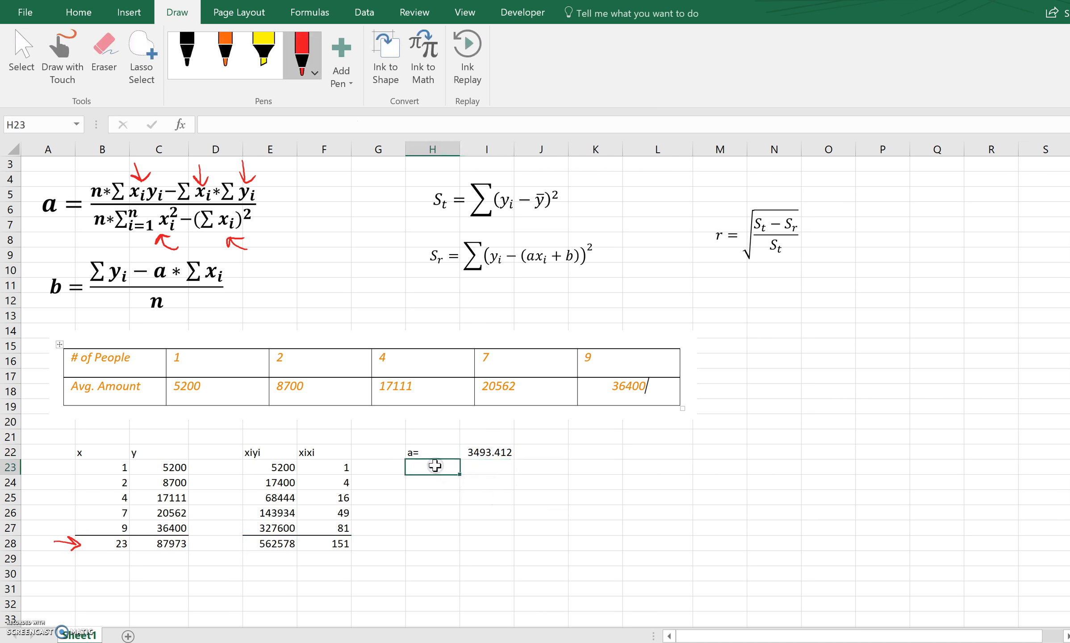
type("b=")
key("Tab")
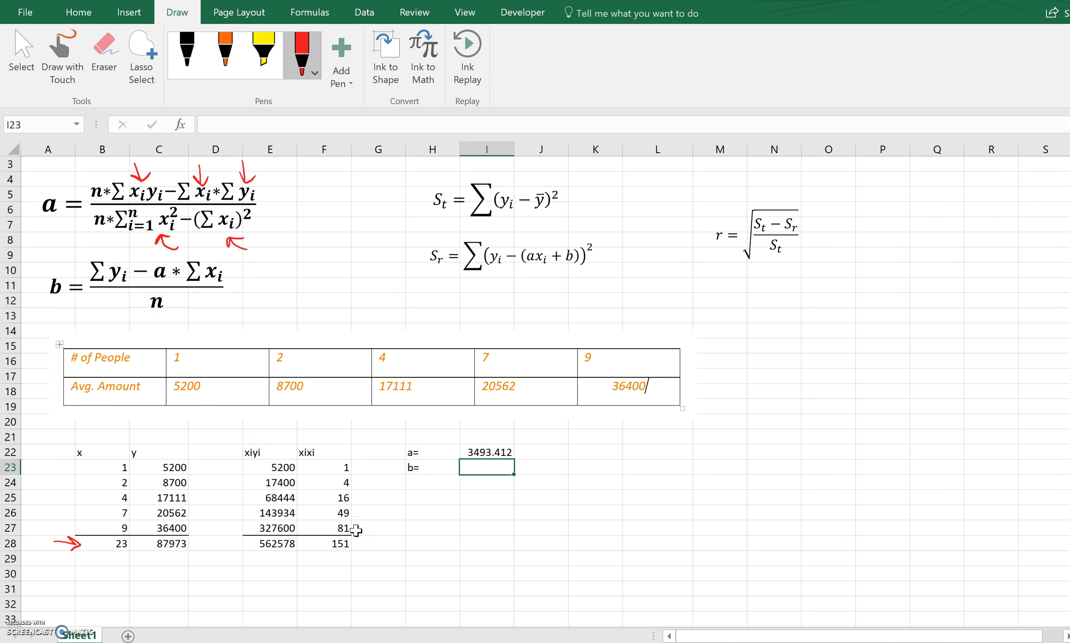
type("=/5")
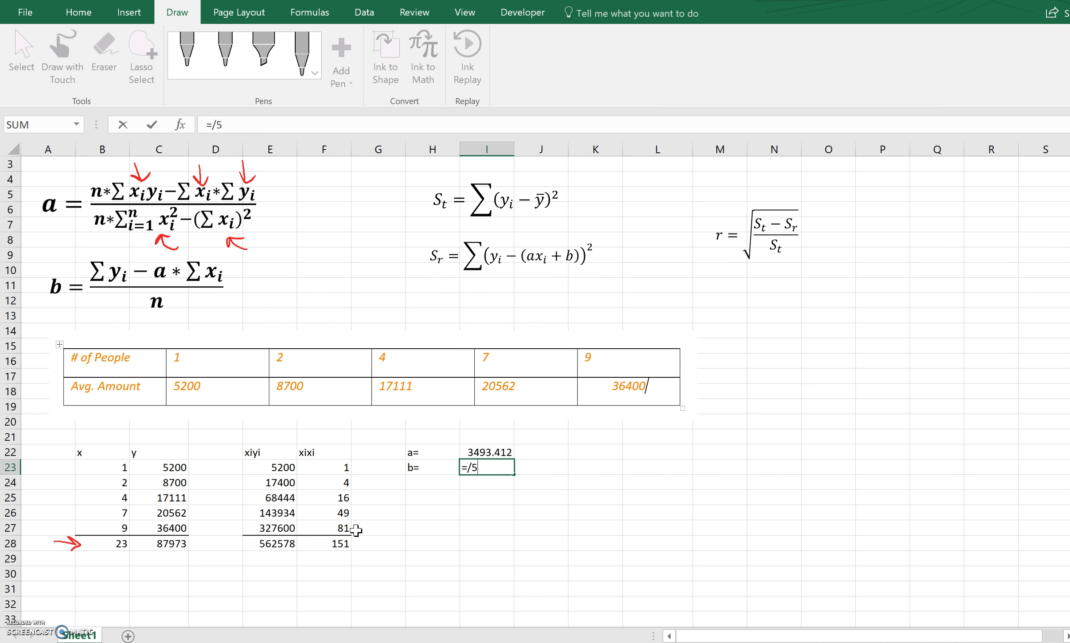
key("Return")
key("Return")
key("Return")
left_click(472, 468)
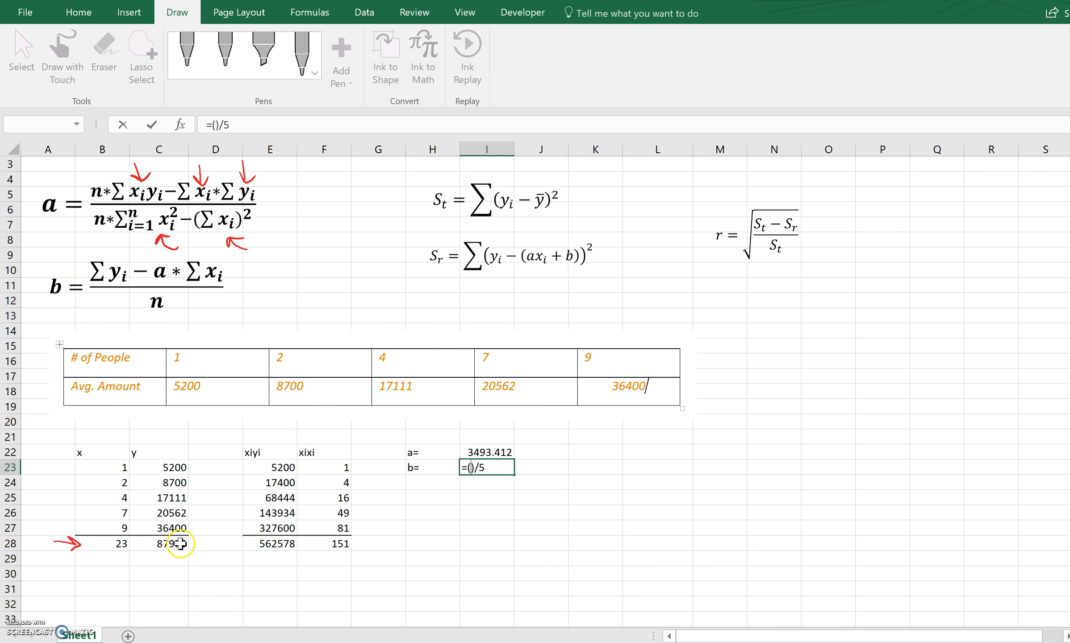
Complete the intercept formula in I23 as =(C28-I22*B28)/5.
left_click(177, 545)
type("-")
left_click(481, 451)
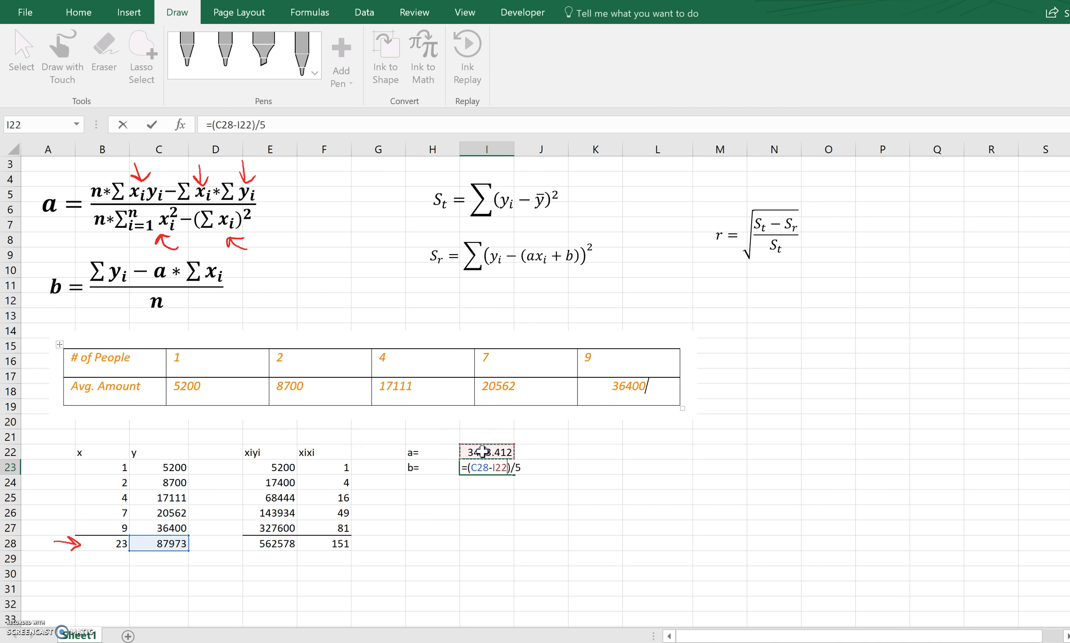
type("*")
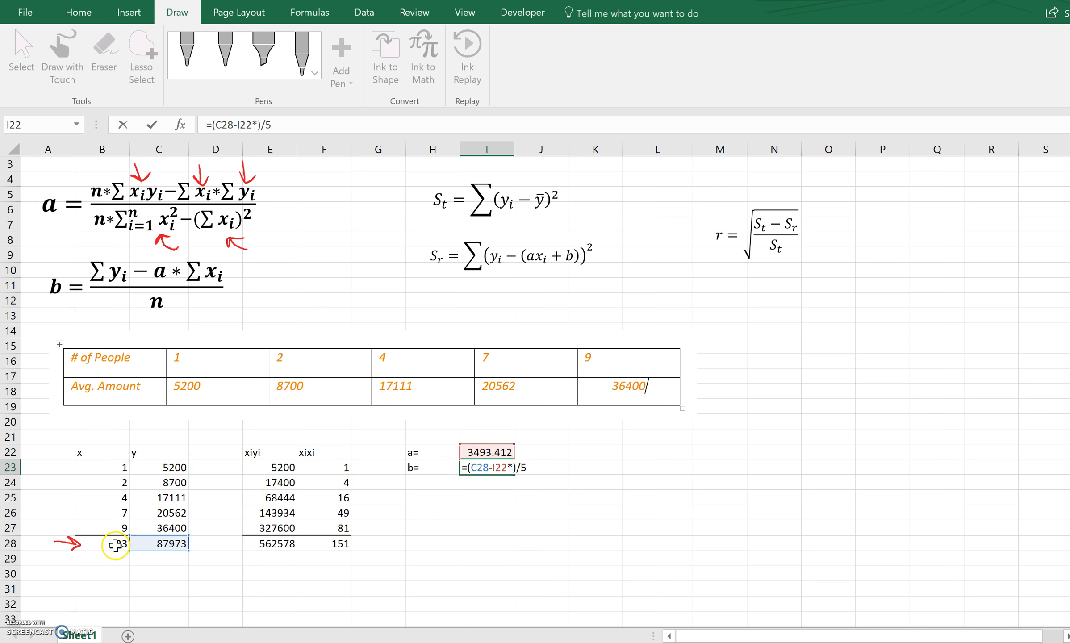
left_click(115, 545)
key("Return")
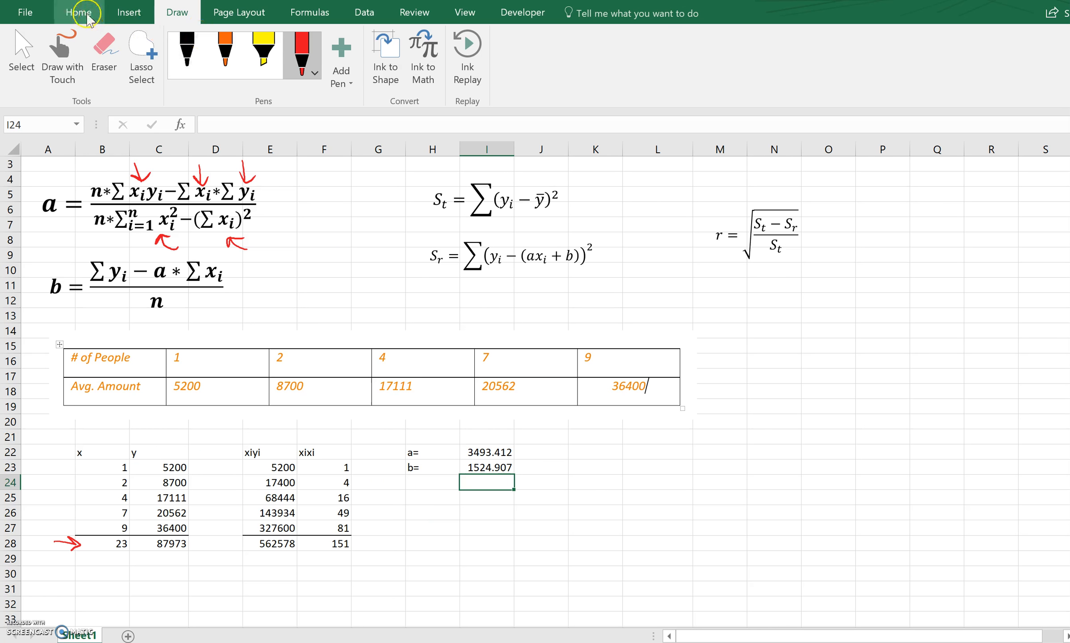
Insert a new blank equation on the worksheet.
left_click(79, 13)
left_click(129, 12)
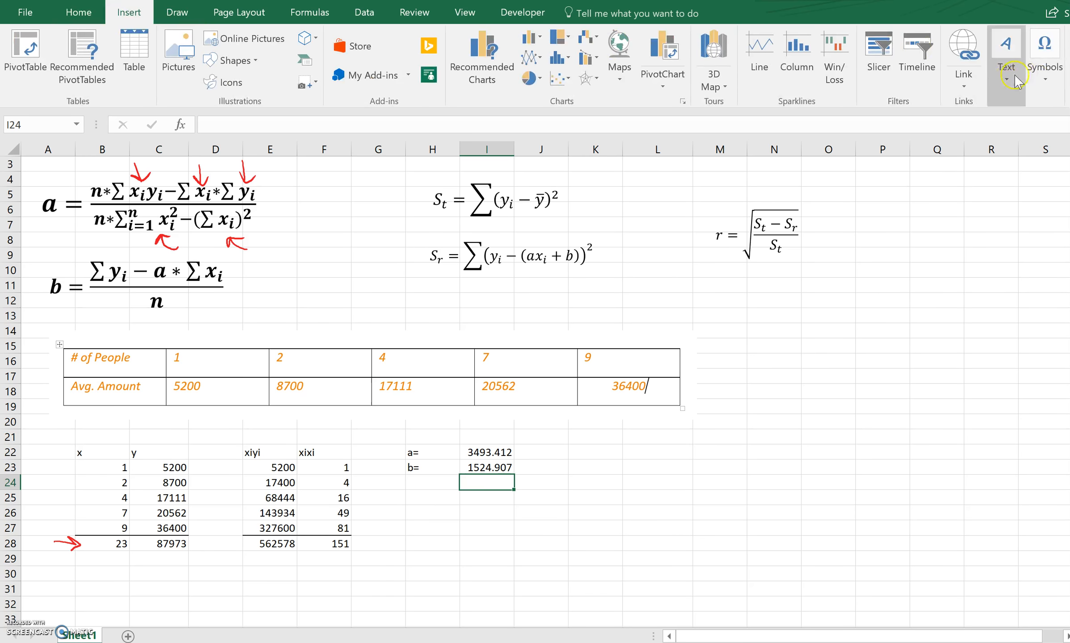
left_click(1044, 54)
left_click(1026, 134)
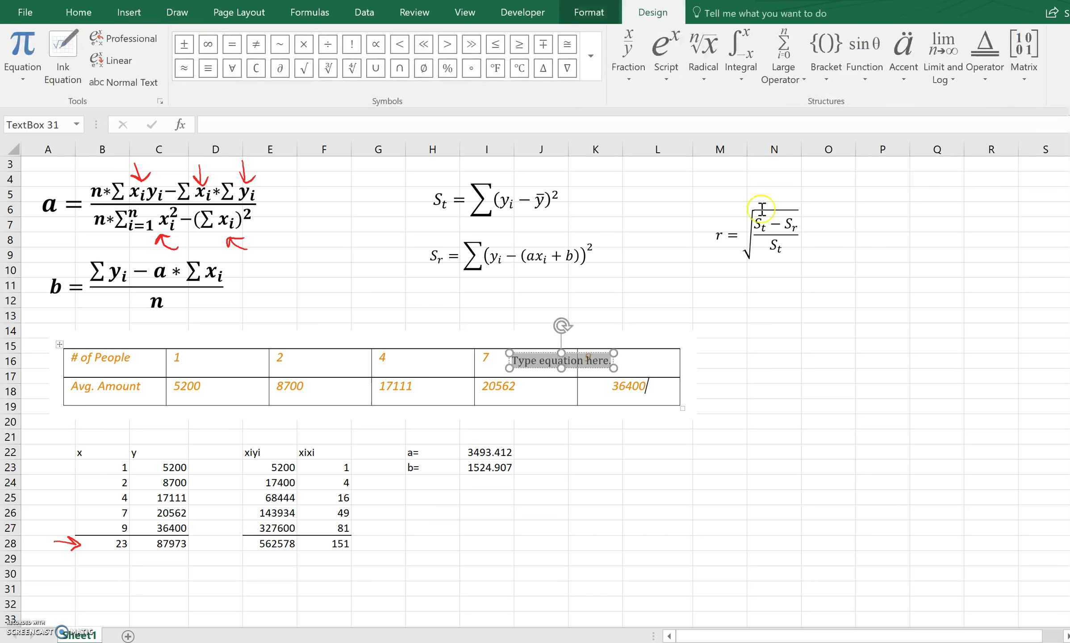
Move the blank equation box below the coefficients and enter y = 3493.412x + 1524.907 in it.
left_click_drag(579, 454, 492, 518)
left_click(492, 517)
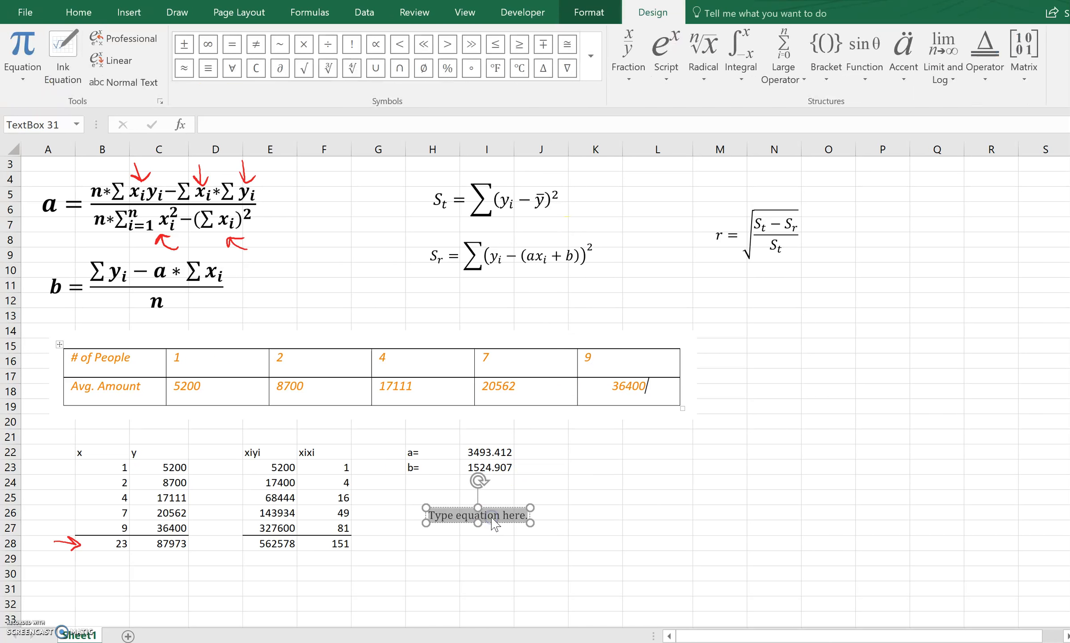
type("y = 3493")
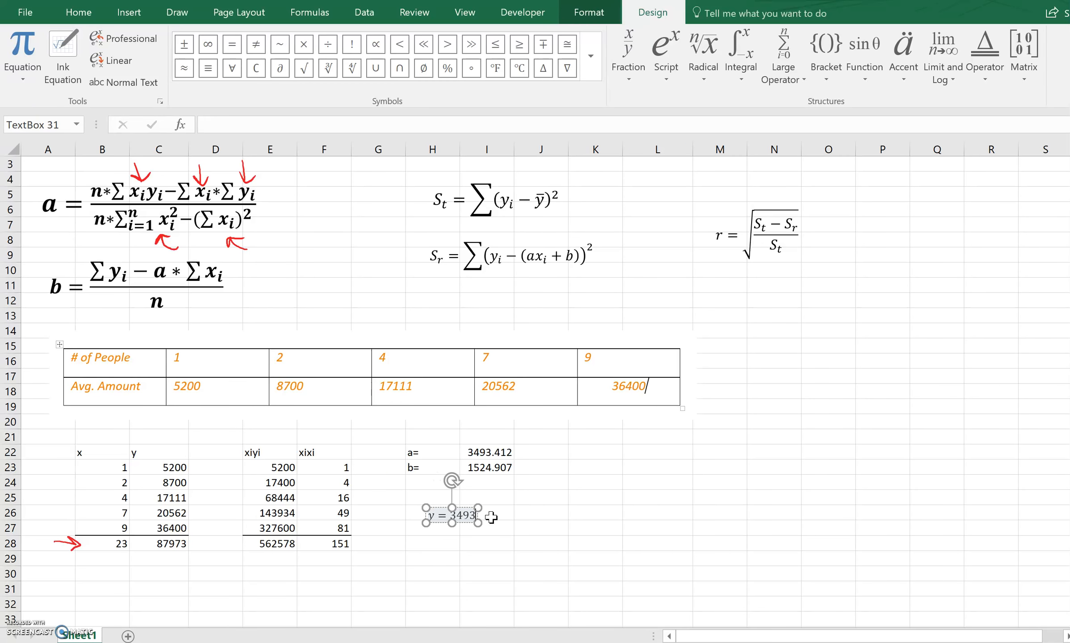
type(".4")
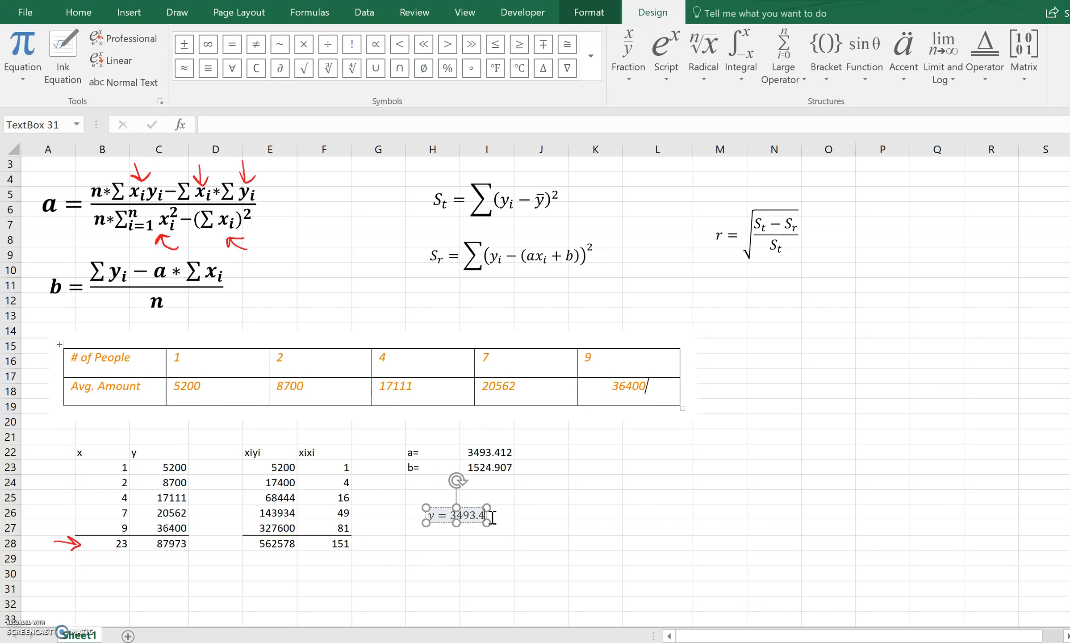
type("12x + 15")
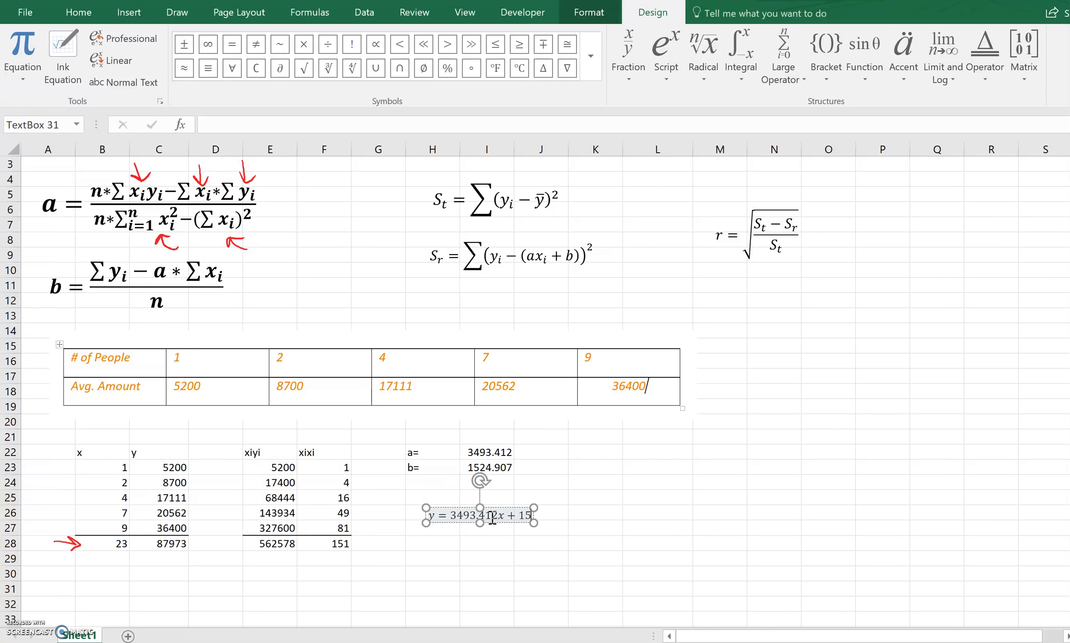
type("24.")
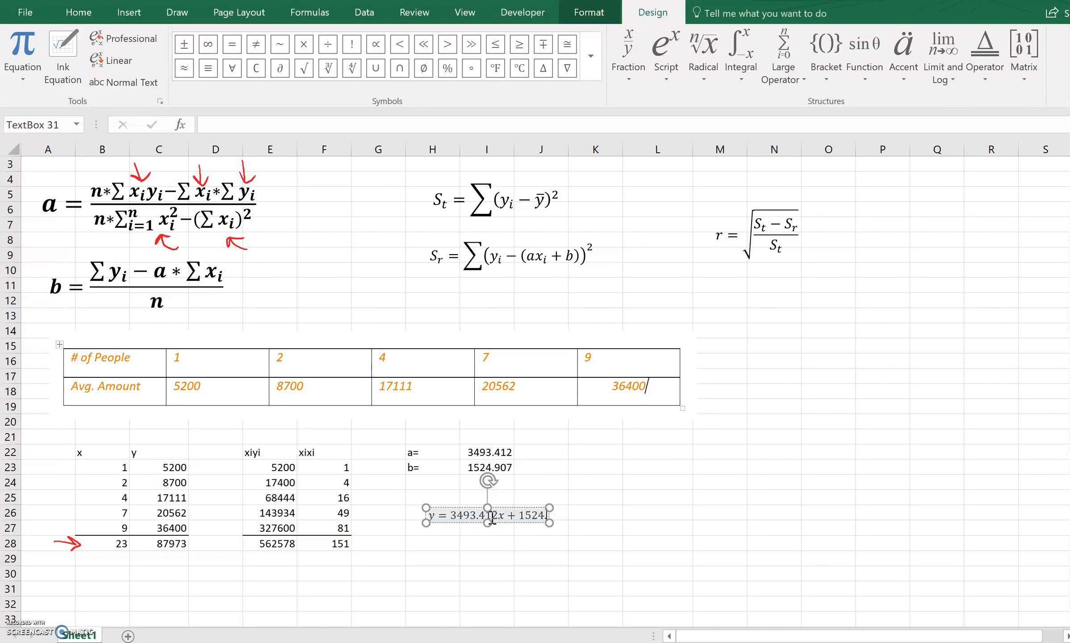
type("907")
left_click(541, 560)
Format the regression equation as bold red and move it up to row 25, just beneath the coefficients.
left_click(535, 518)
left_click_drag(567, 516, 422, 518)
left_click(537, 495)
left_click(431, 494)
left_click(480, 558)
left_click(504, 517)
left_click_drag(516, 524, 484, 506)
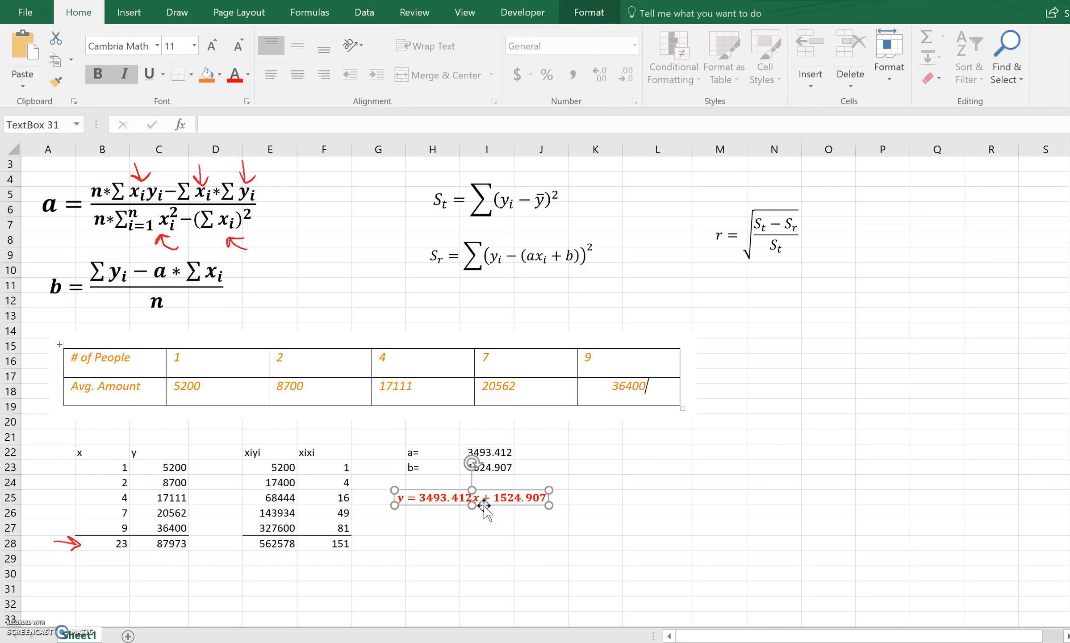
left_click(495, 541)
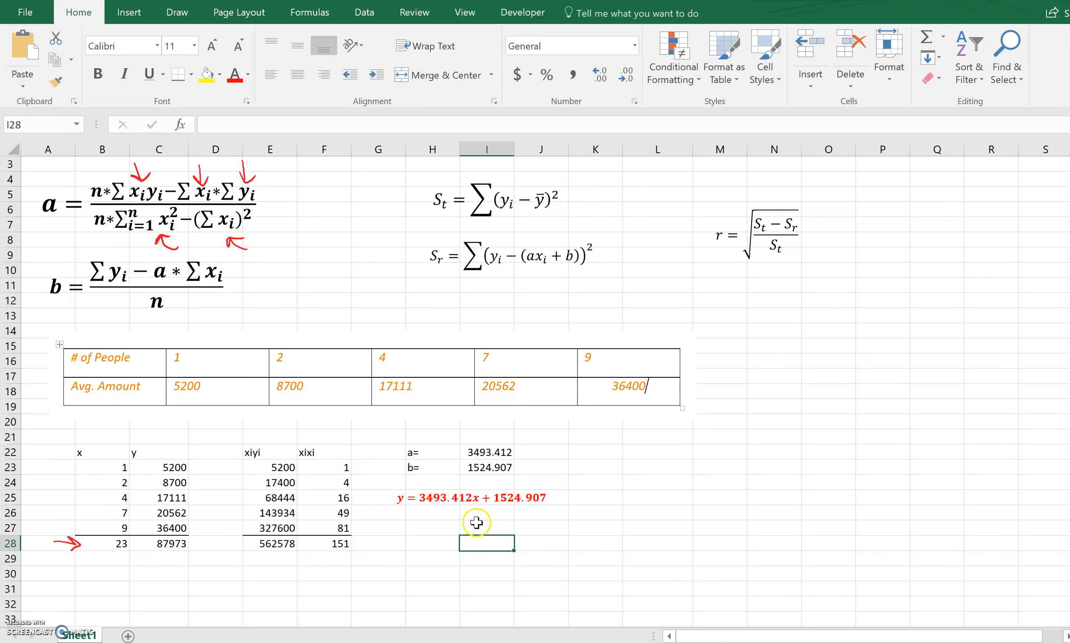
Enter the label ybar= in H24 and the mean formula =C28/5 in I24.
left_click(438, 482)
type("ybar=")
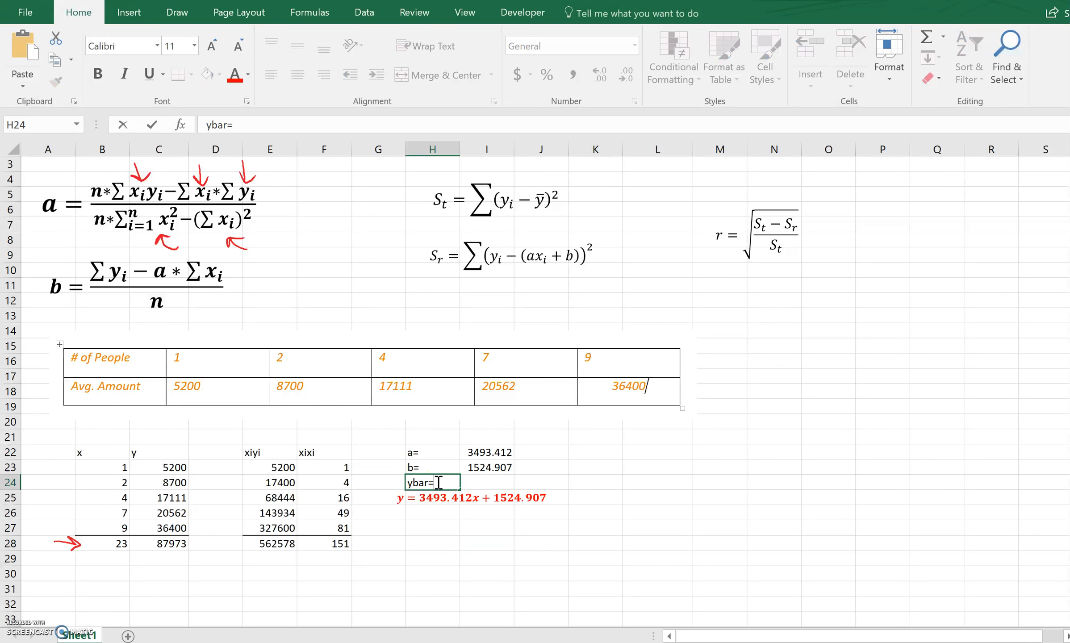
key("Tab")
left_click(484, 482)
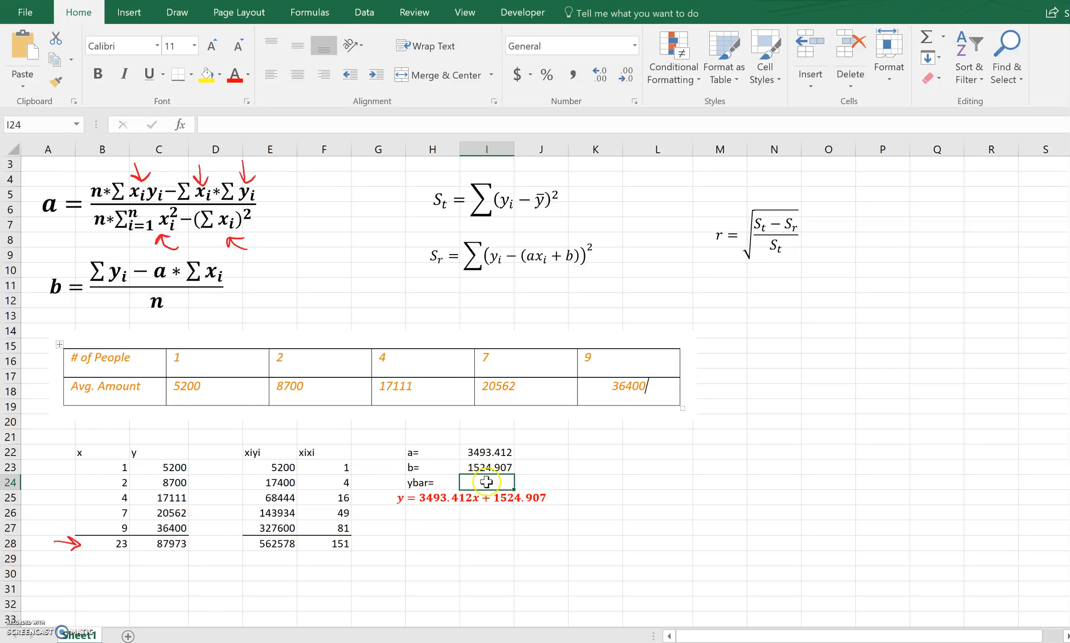
type("=")
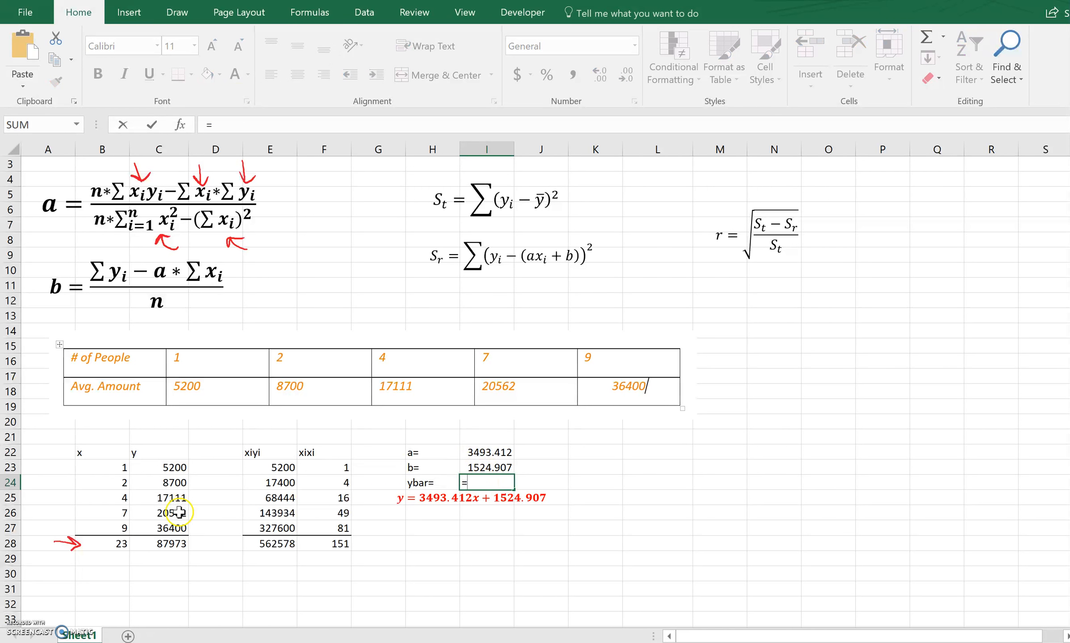
left_click(176, 544)
type("/5")
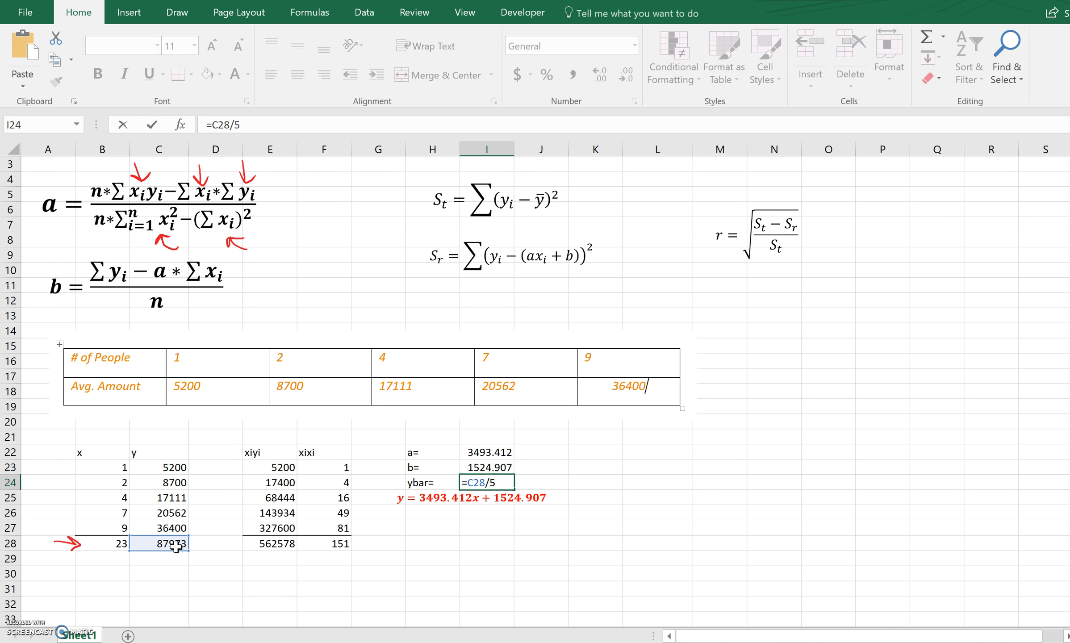
key("Return")
Cross-check the mean of y by entering =AVERAGE(C23:C27) in J24.
left_click(552, 480)
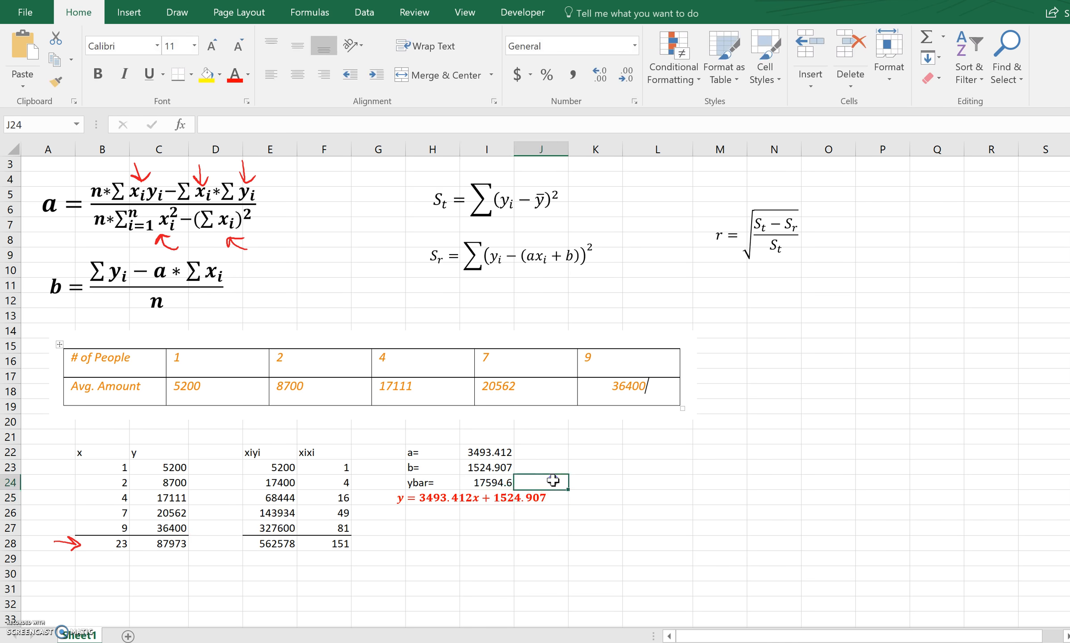
type("=av")
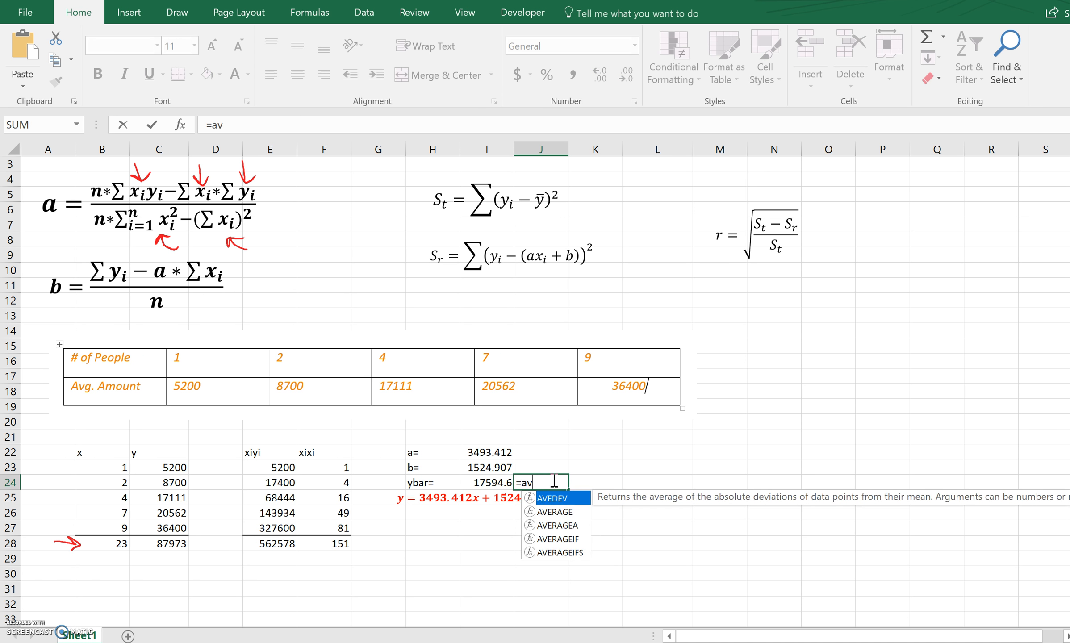
double_click(558, 512)
left_click_drag(172, 467, 177, 529)
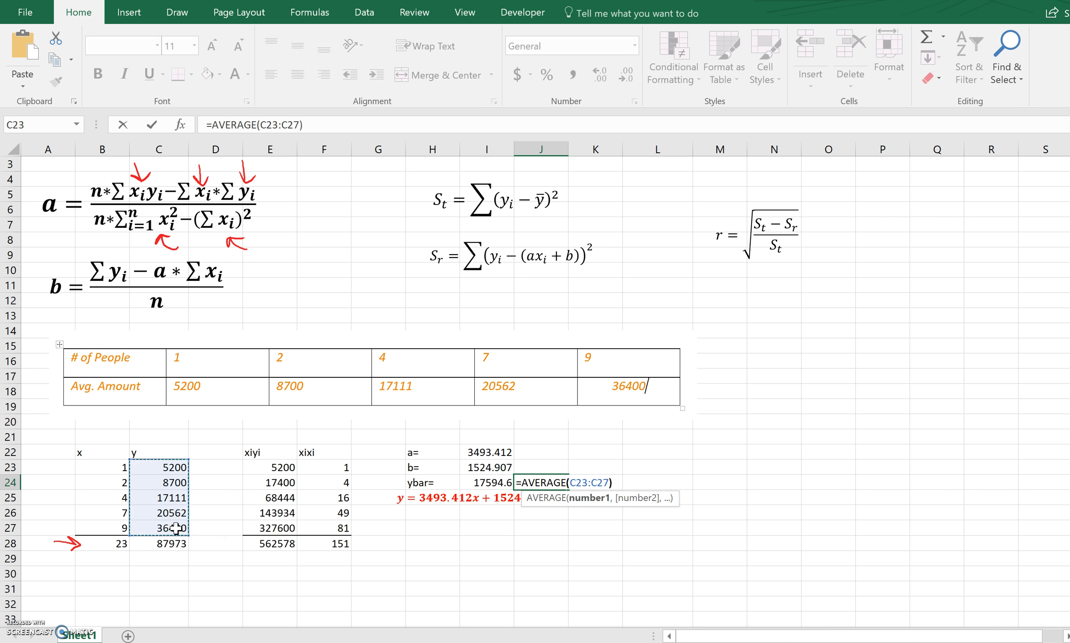
key("Return")
left_click(521, 561)
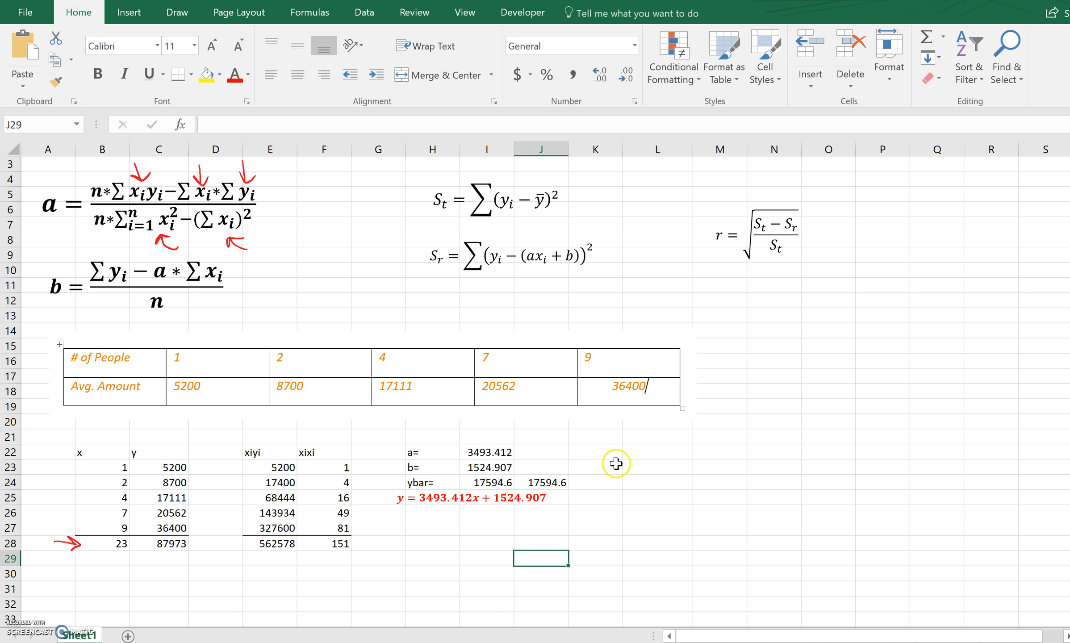
Enter the column headings St in L22 and Sr in M22.
left_click(655, 446)
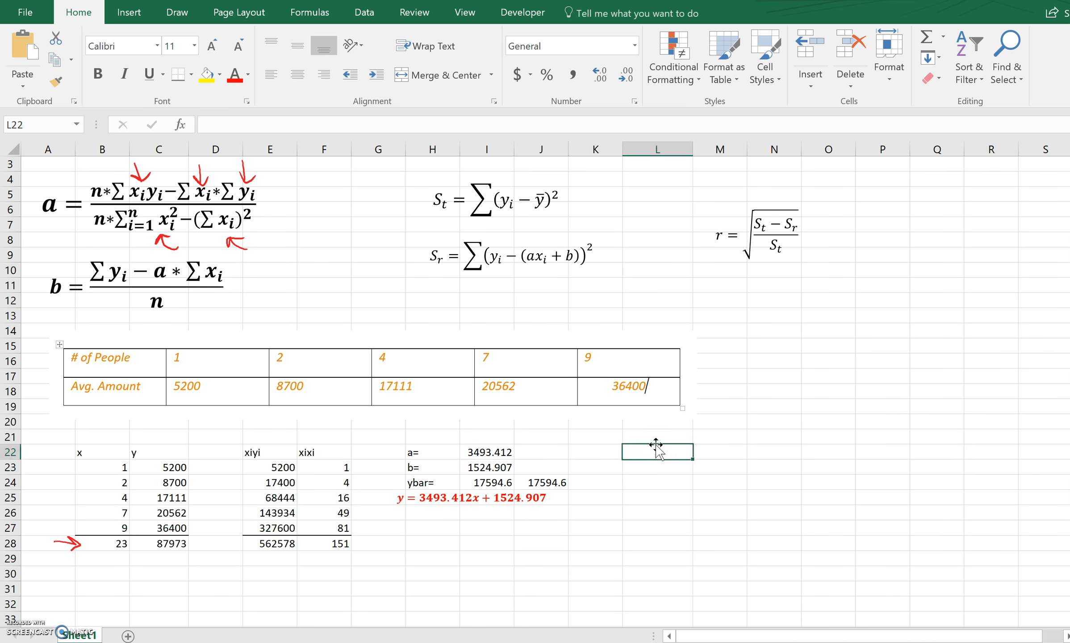
type("St")
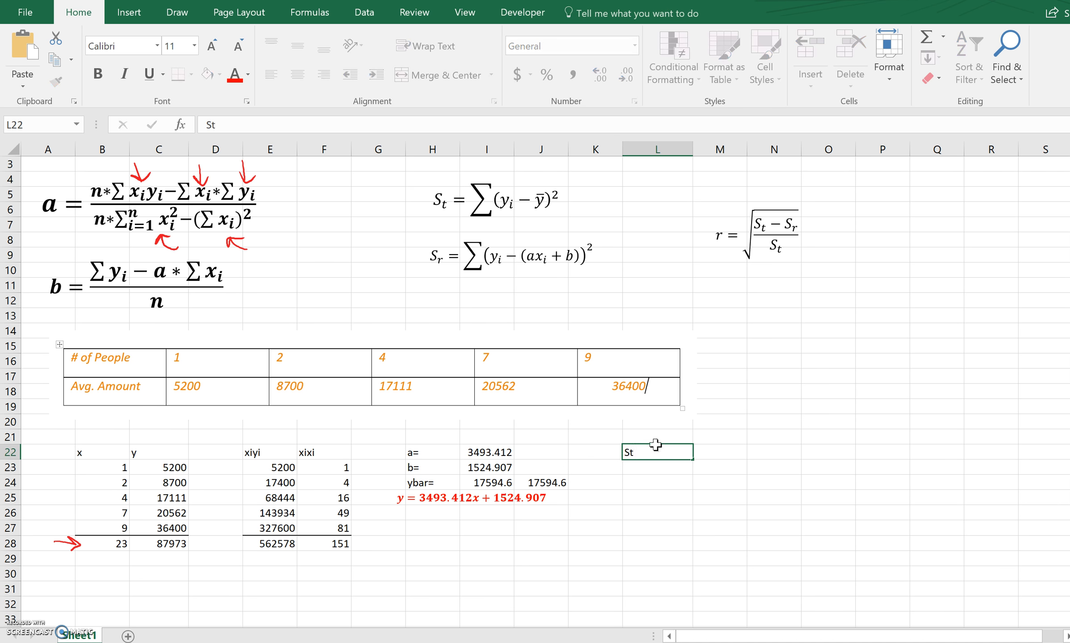
key("Tab")
type("S")
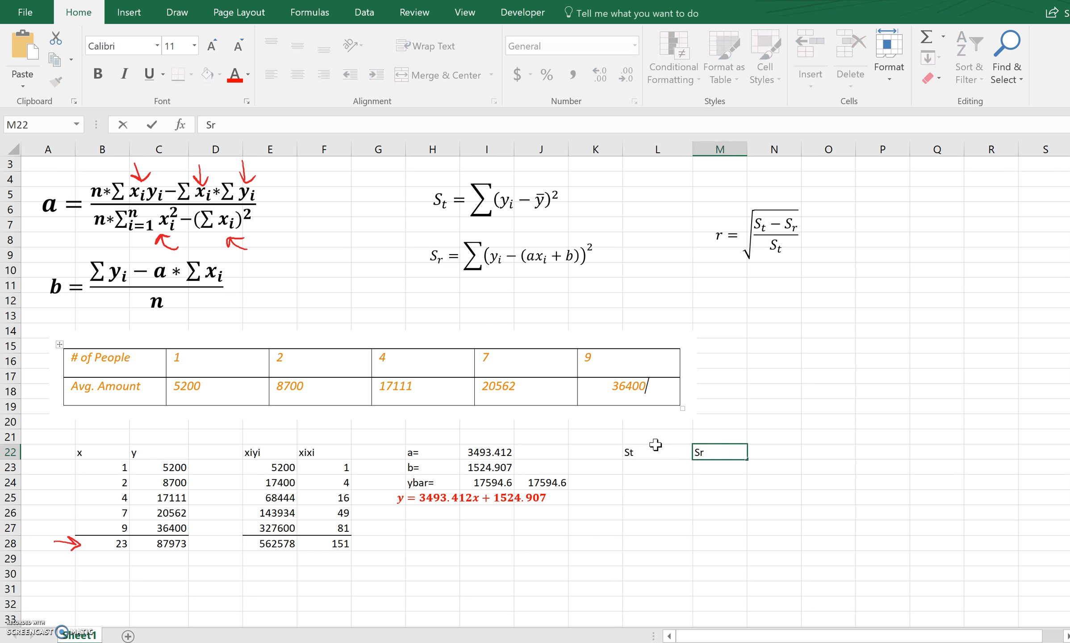
key("Return")
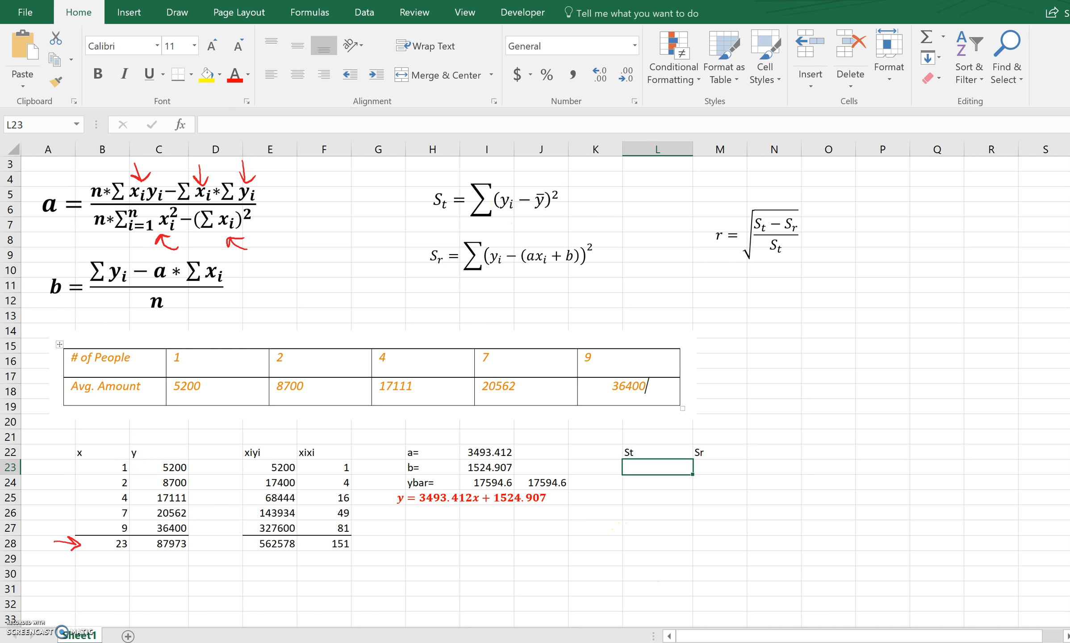
Enter the squared deviation formula =(C23-$I$24)^2 in L23, with an absolute reference to the mean.
double_click(657, 466)
type("=")
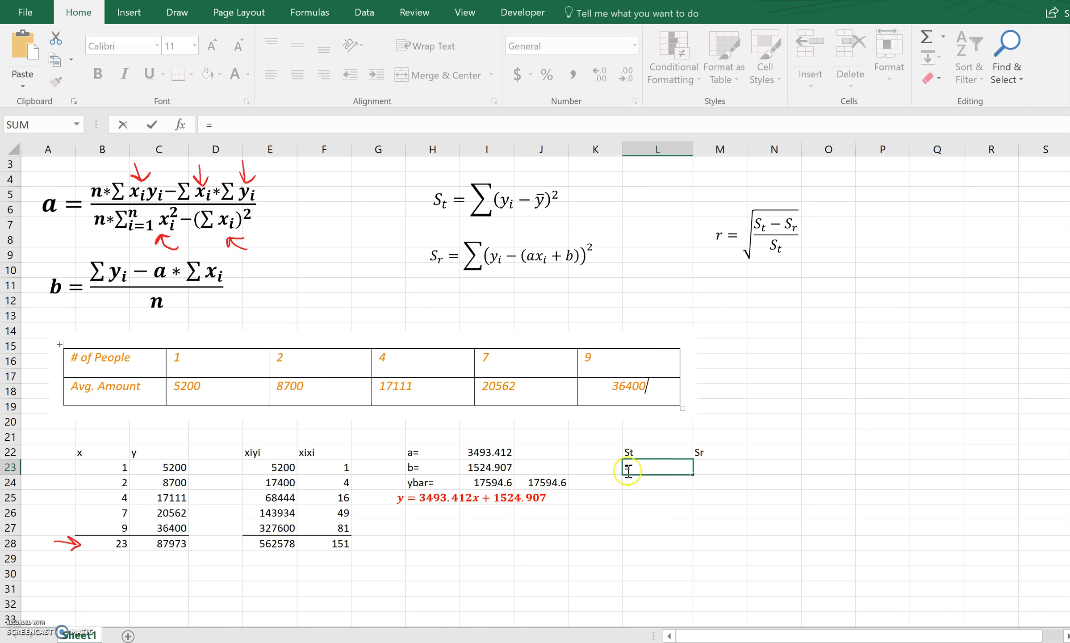
left_click(179, 467)
type("-")
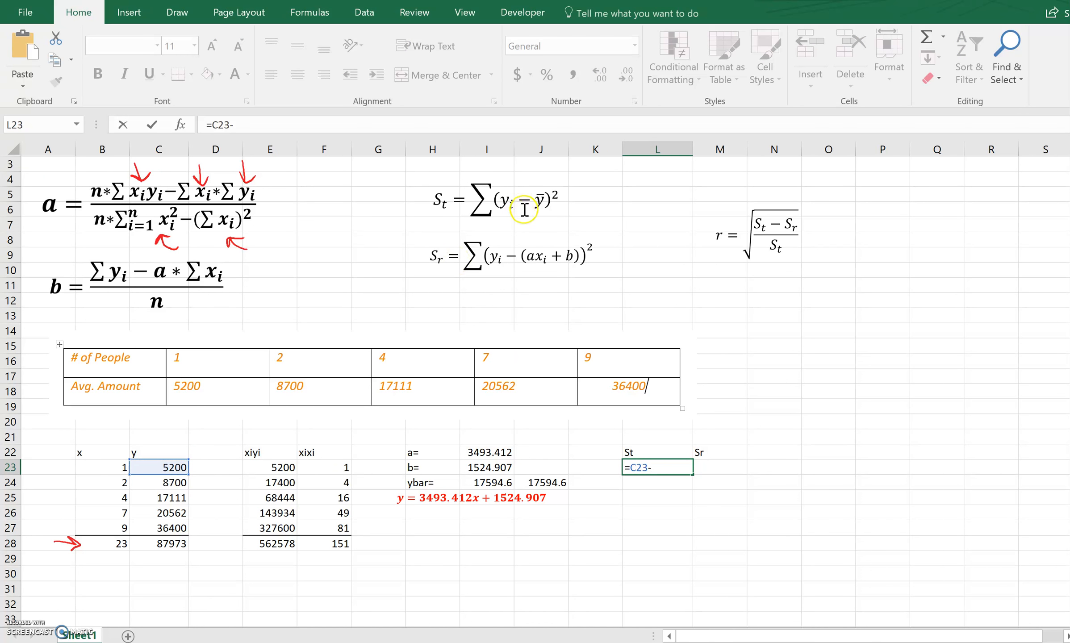
left_click(499, 482)
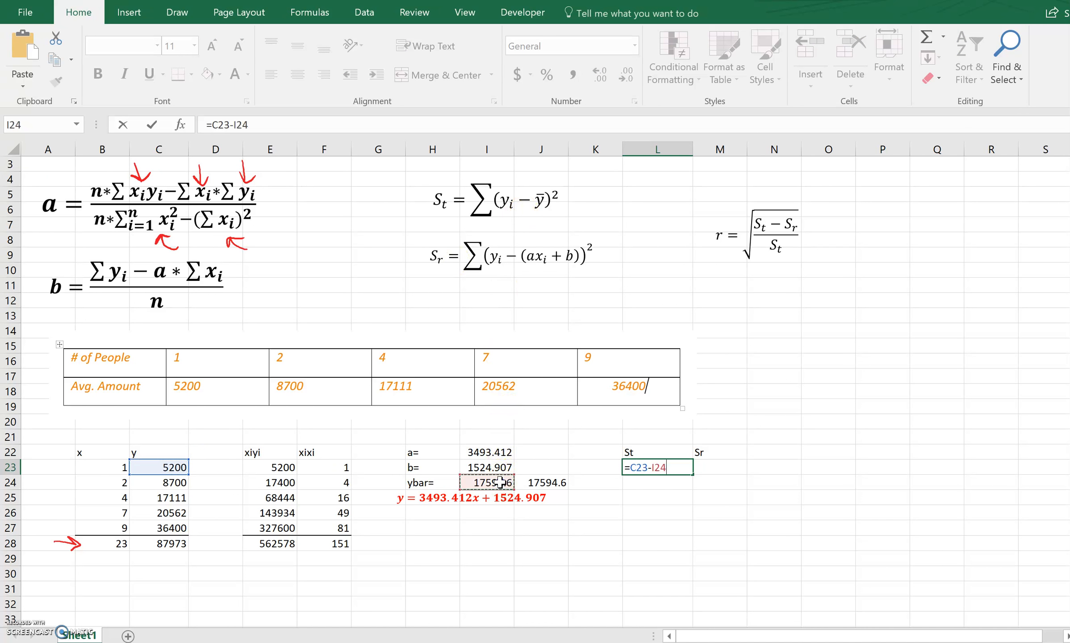
left_click(632, 468)
type("(")
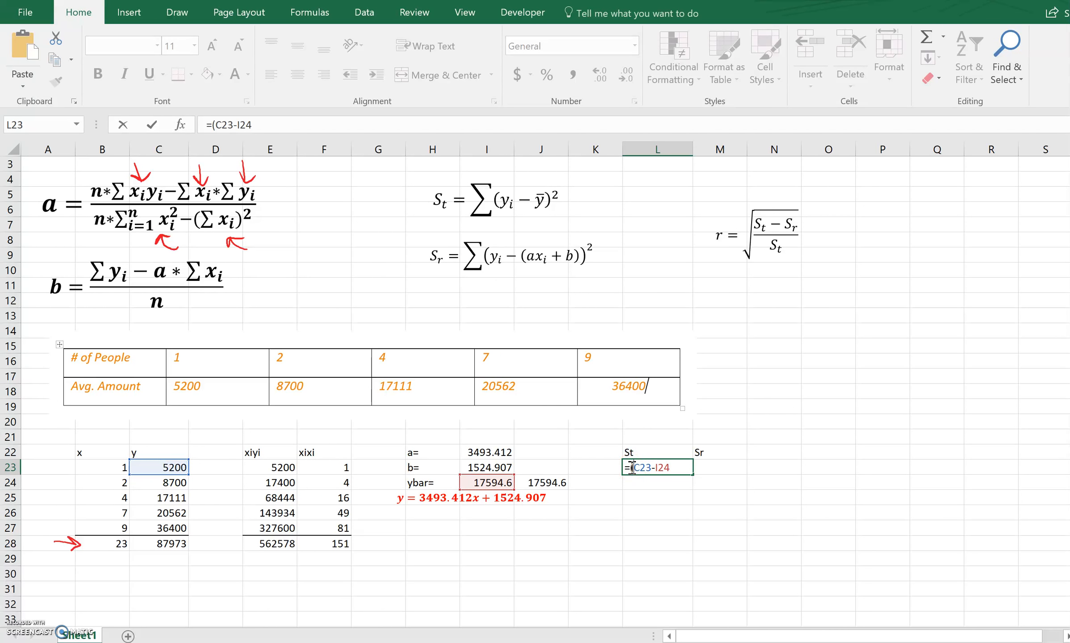
left_click(673, 469)
left_click(662, 467)
key("F4")
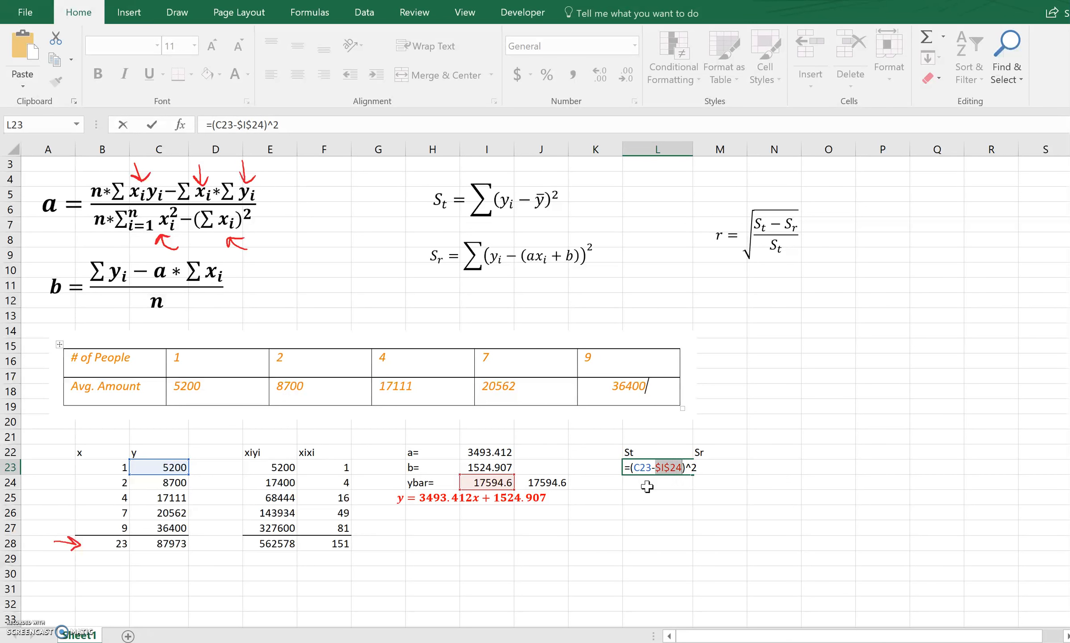
key("Return")
Fill the St formula from L23 down to L27 and check the cell references in L27.
left_click(655, 467)
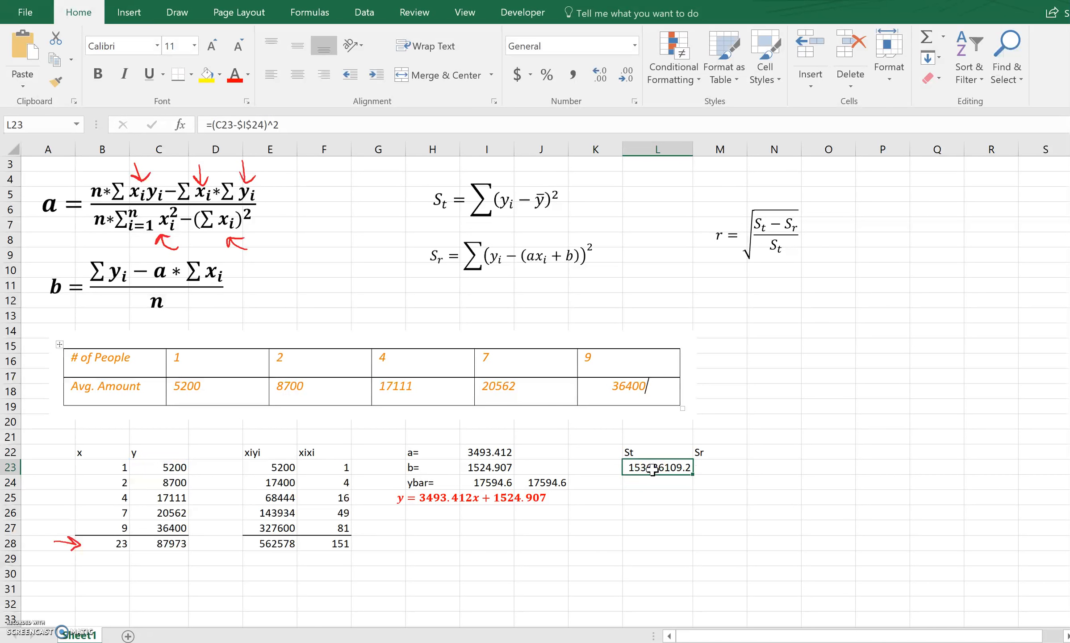
left_click_drag(689, 512, 688, 541)
left_click(660, 573)
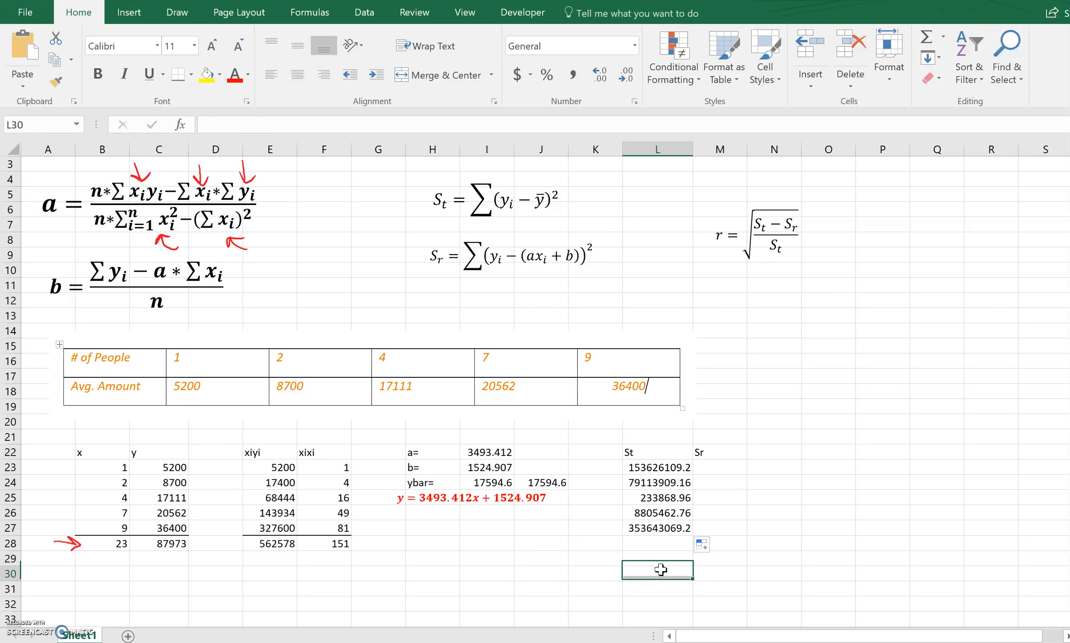
double_click(658, 530)
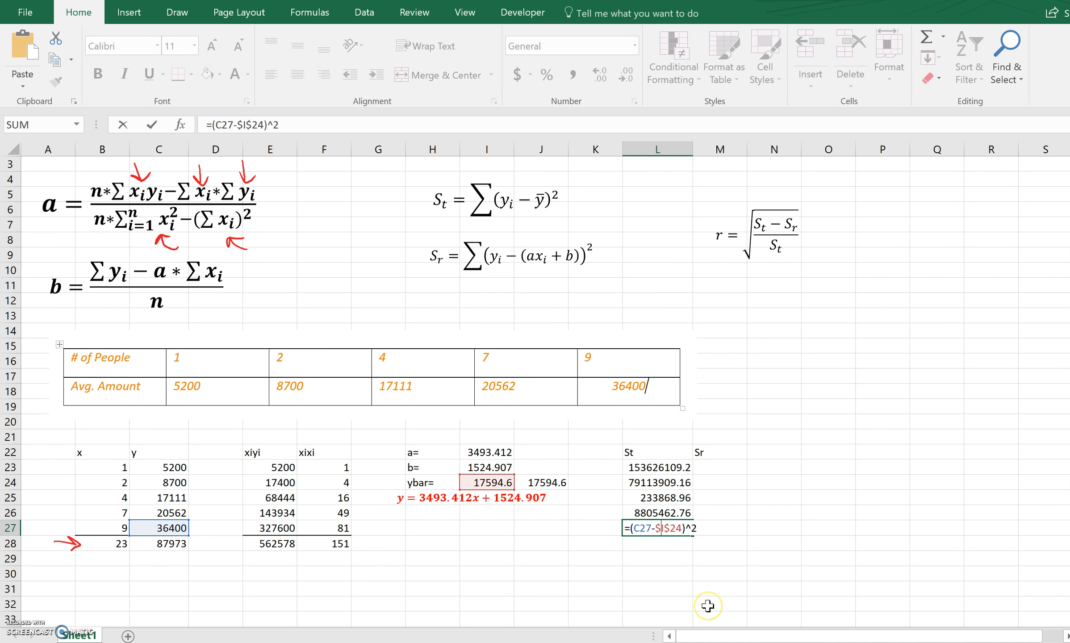
key("Return")
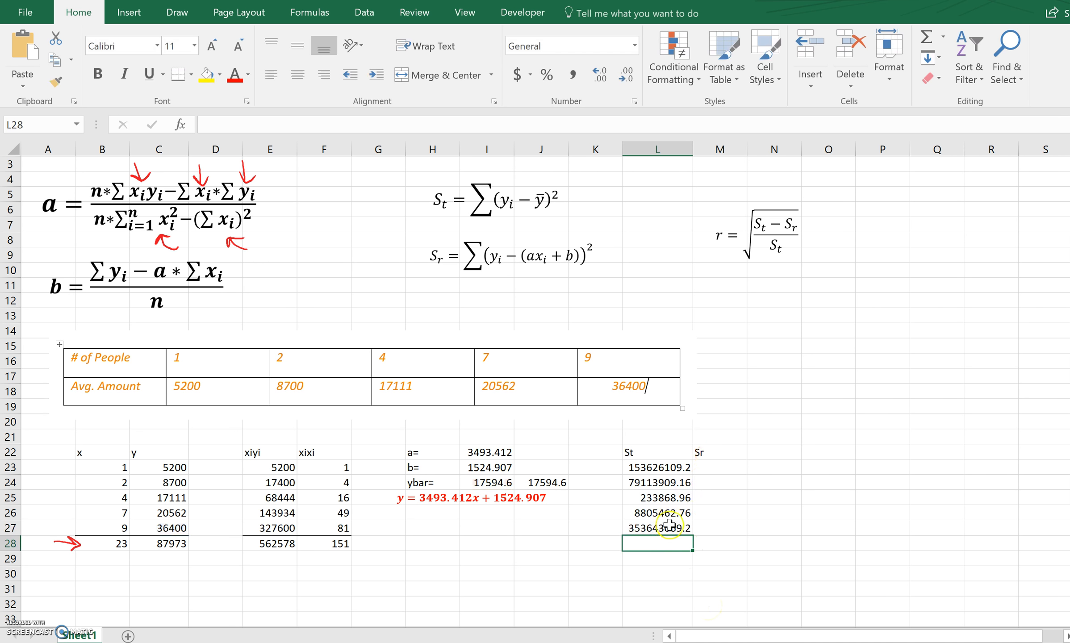
Sum the St values L23:L27 in L28 and add a bottom border to L27.
type("=")
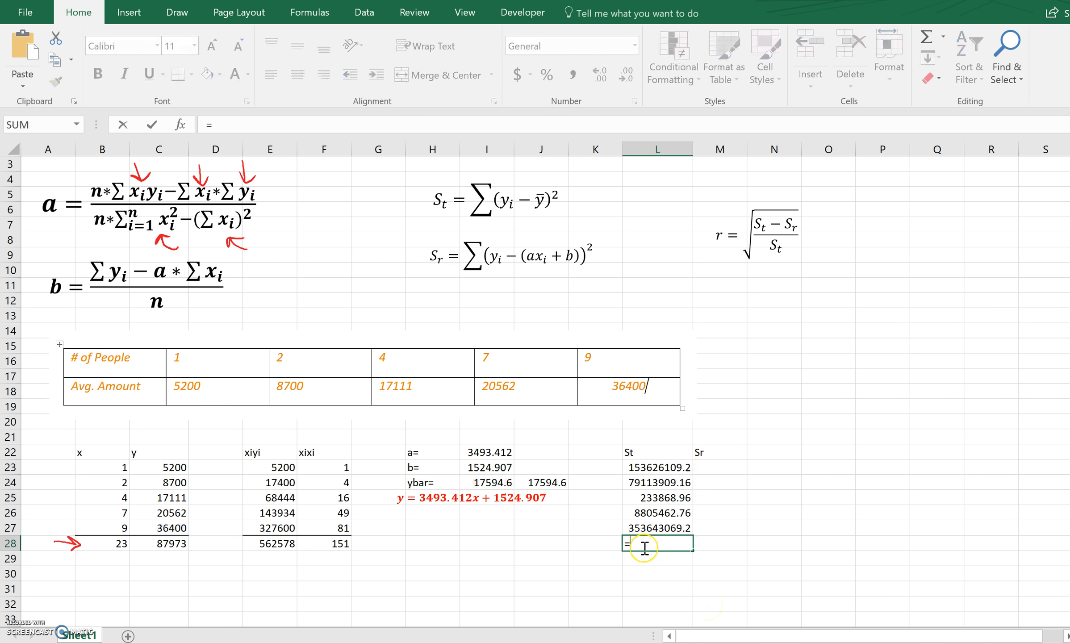
type("sum(")
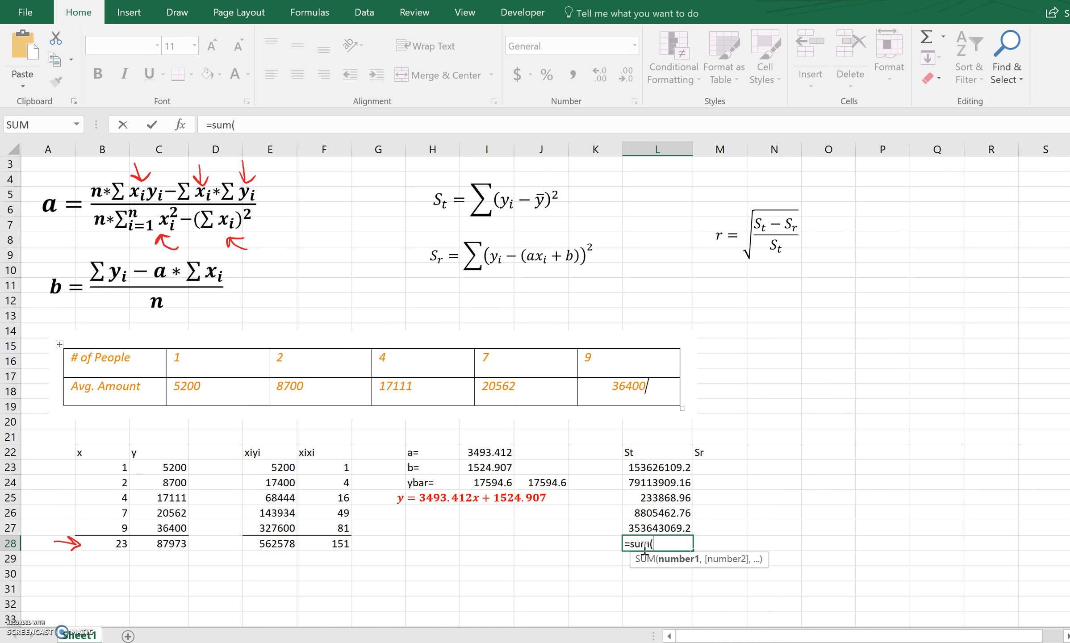
left_click_drag(664, 468, 665, 528)
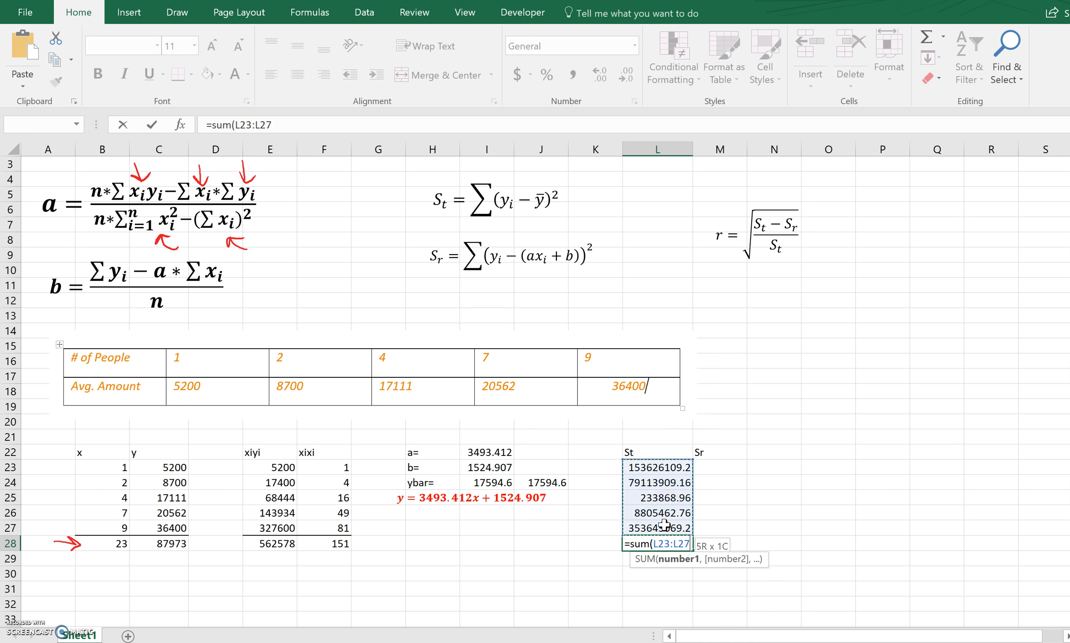
key("Return")
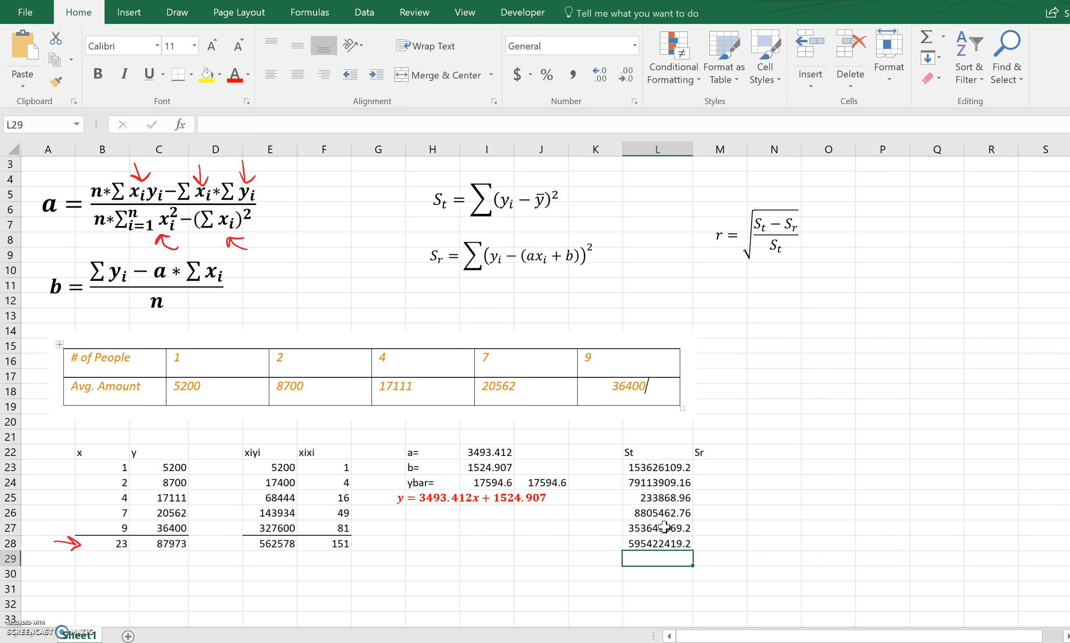
left_click(665, 527)
left_click(177, 79)
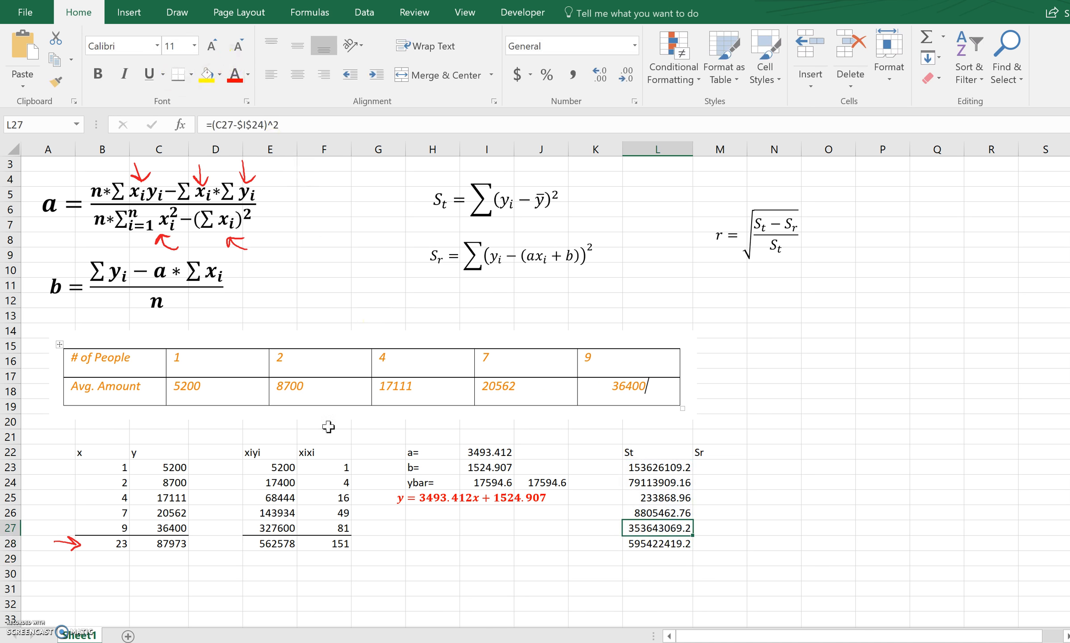
left_click(538, 588)
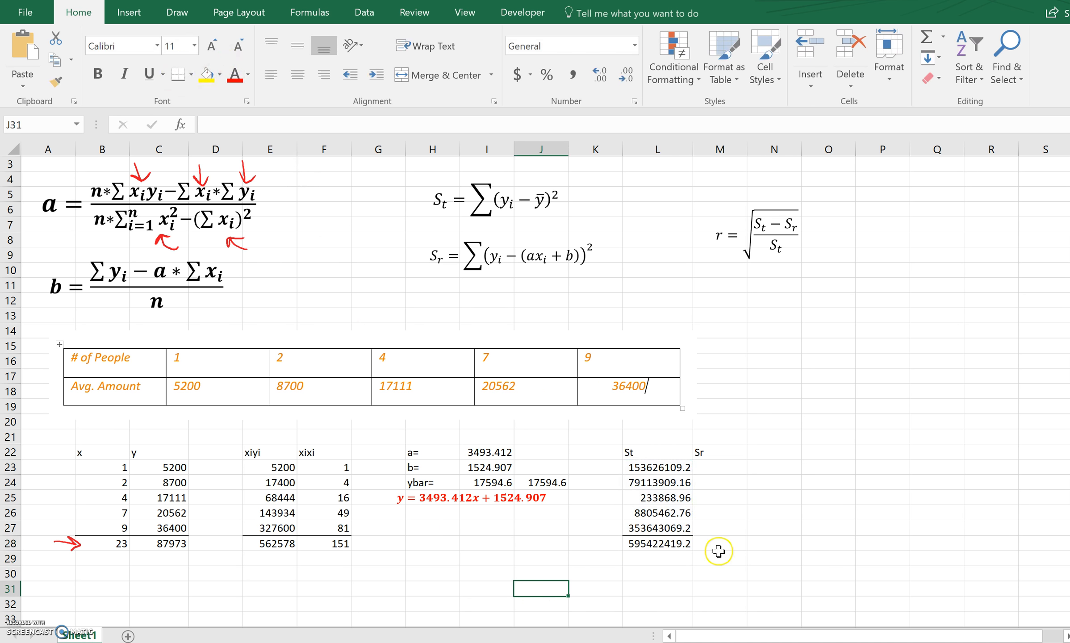
Enter the squared residual formula =(C23-($I$22*B23+$I$23))^2 in M23 and fill it down to M27.
left_click(720, 467)
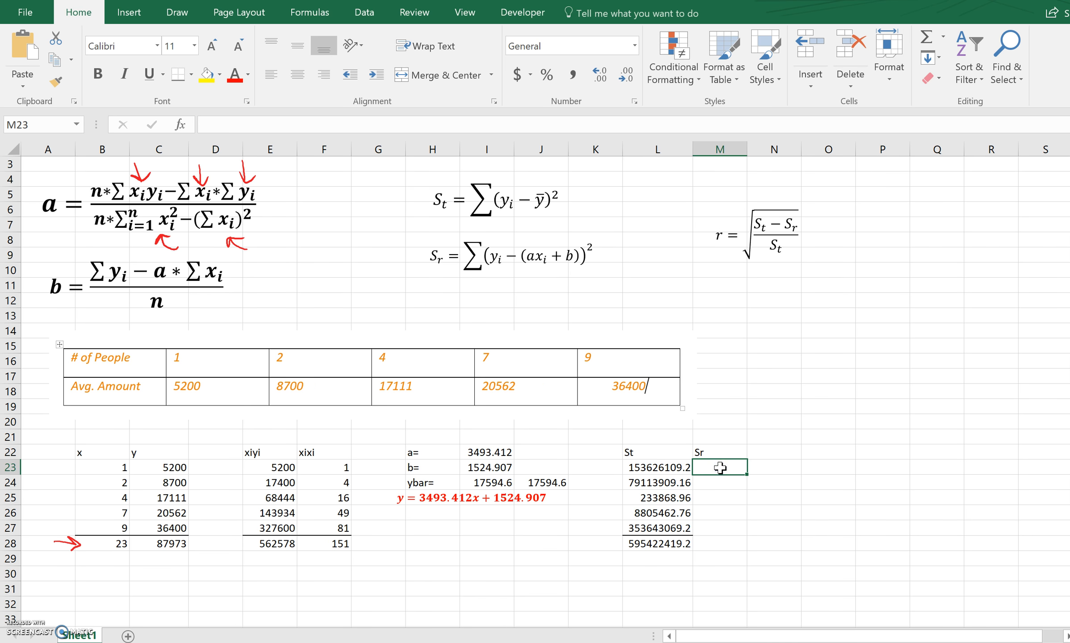
type("=(")
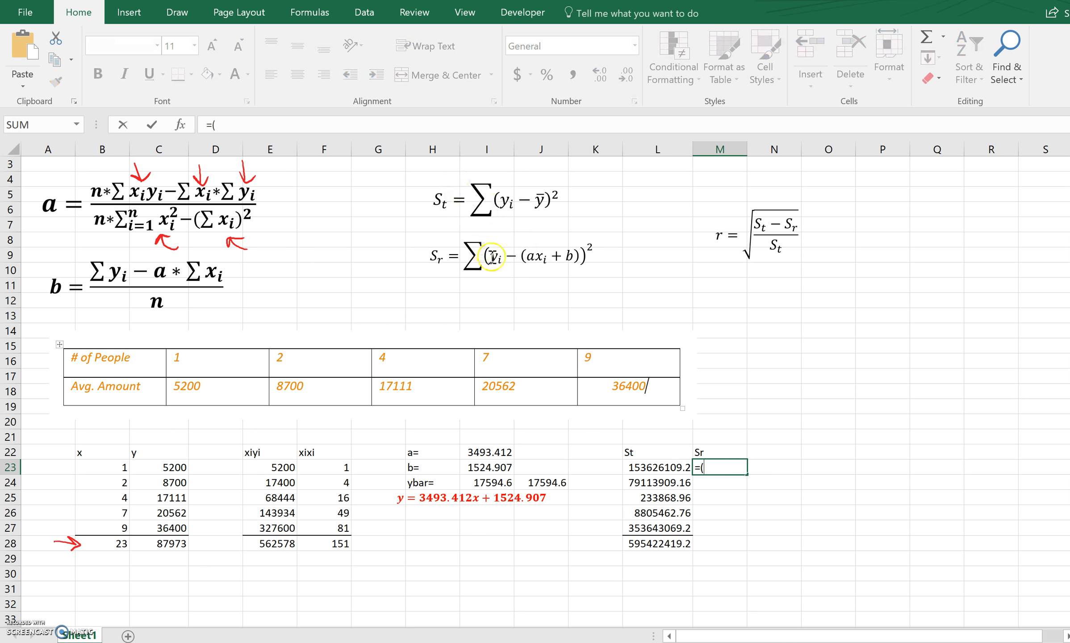
left_click(158, 468)
type("-(")
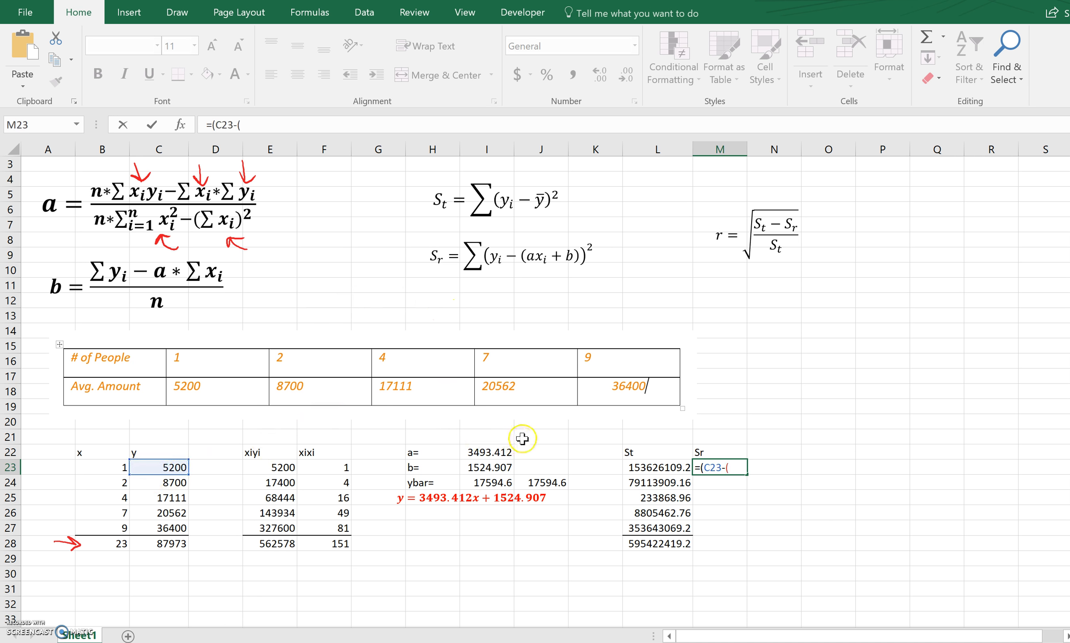
left_click(498, 451)
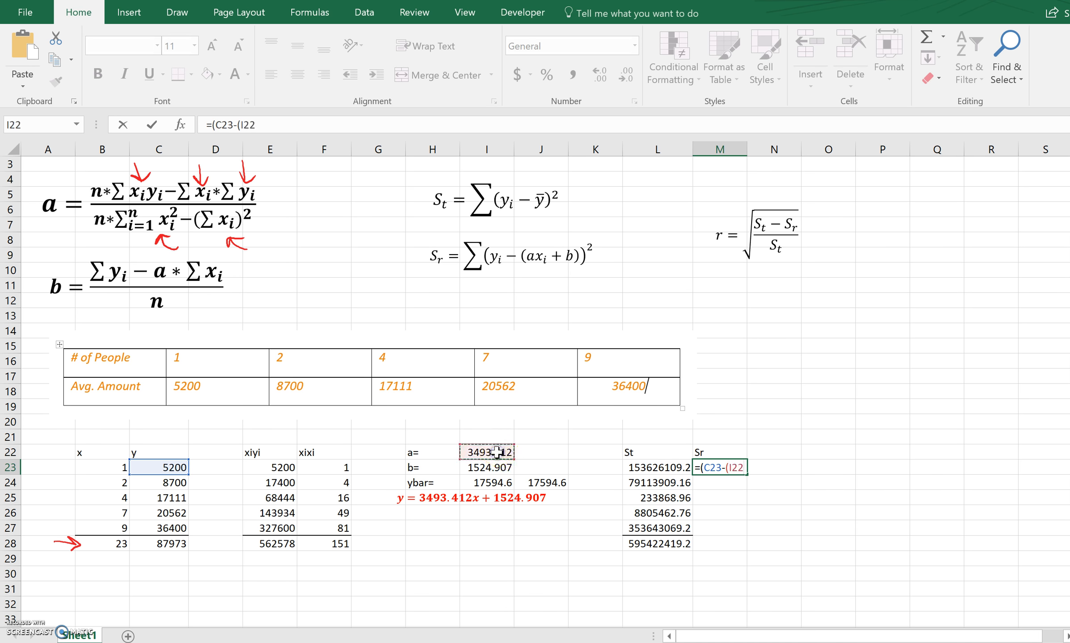
key("F4")
type("*")
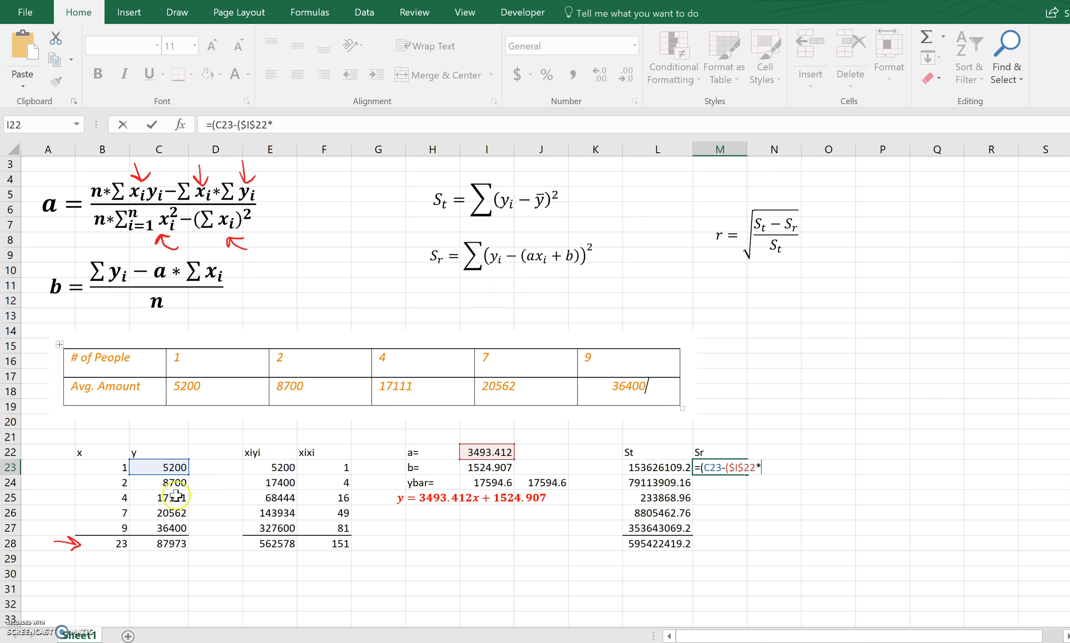
left_click(114, 467)
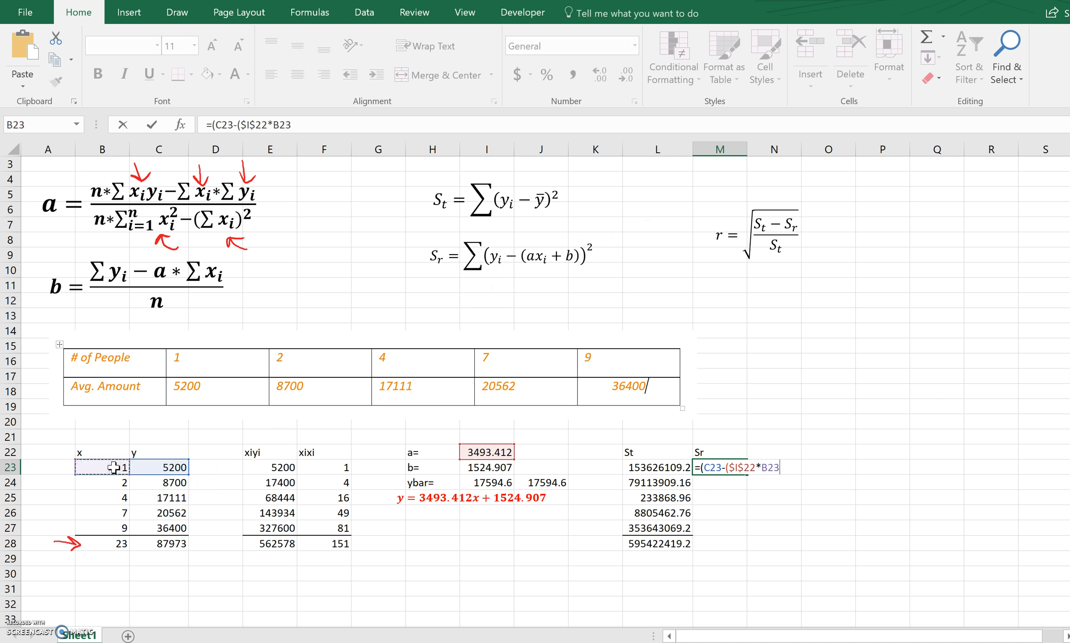
type("+")
left_click(479, 468)
key("F4")
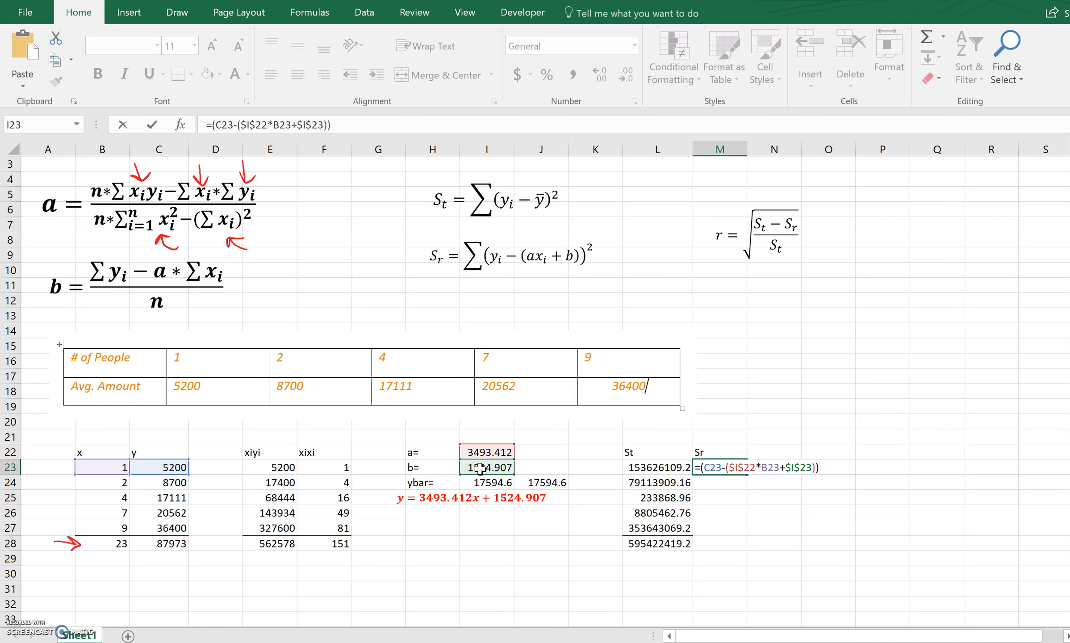
type("))^2")
key("Return")
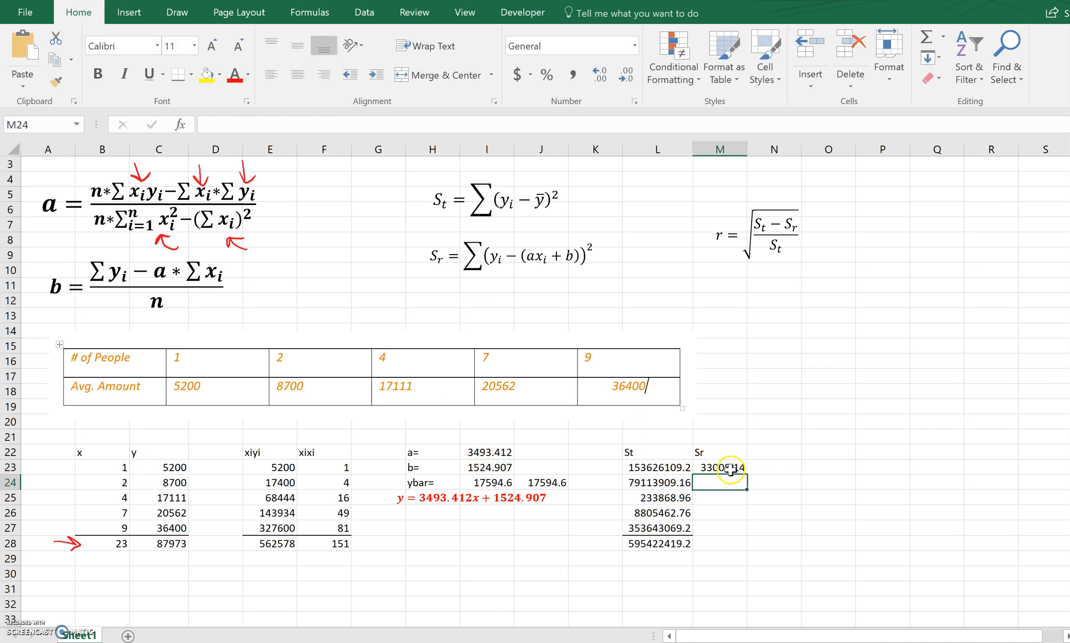
left_click(745, 468)
left_click_drag(749, 470, 750, 534)
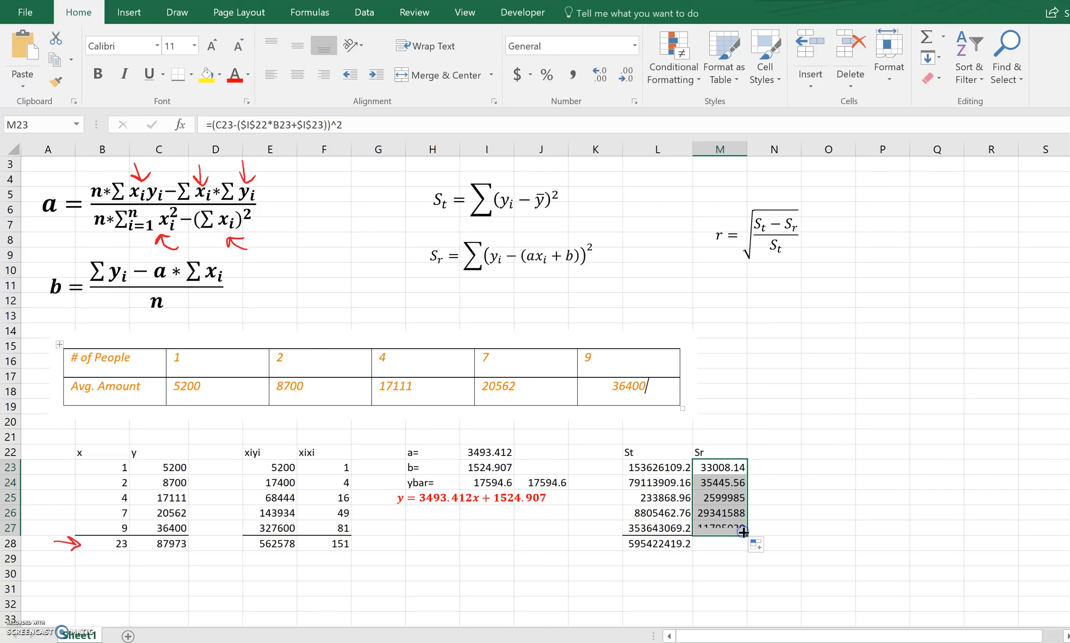
Sum the Sr values M23:M27 in M28 and add a bottom border to M27.
left_click(722, 547)
type("=su")
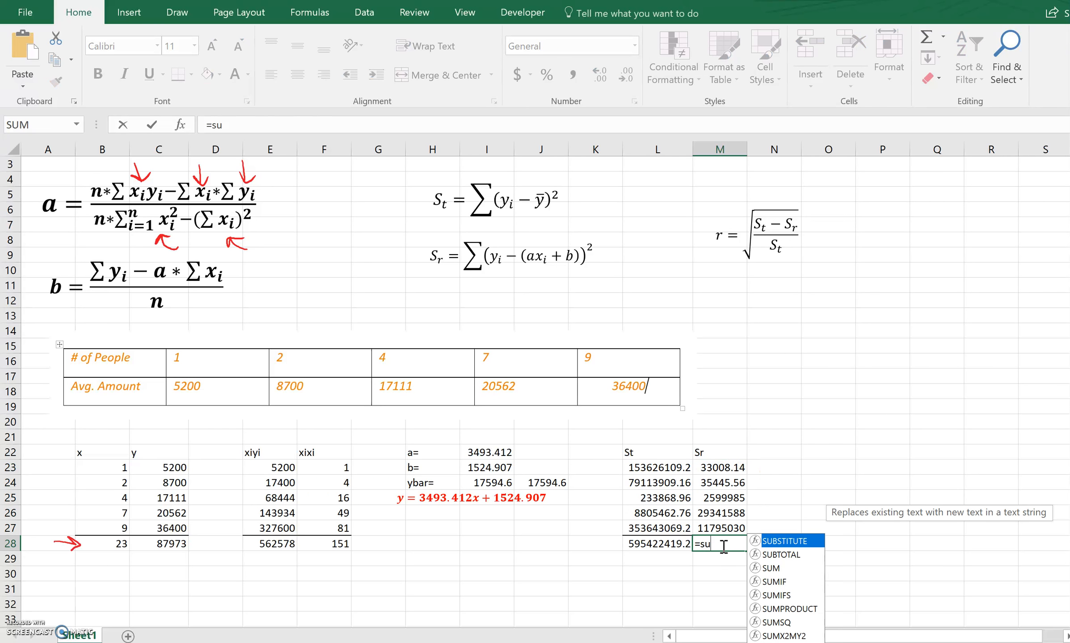
type("m(")
left_click_drag(726, 468, 715, 530)
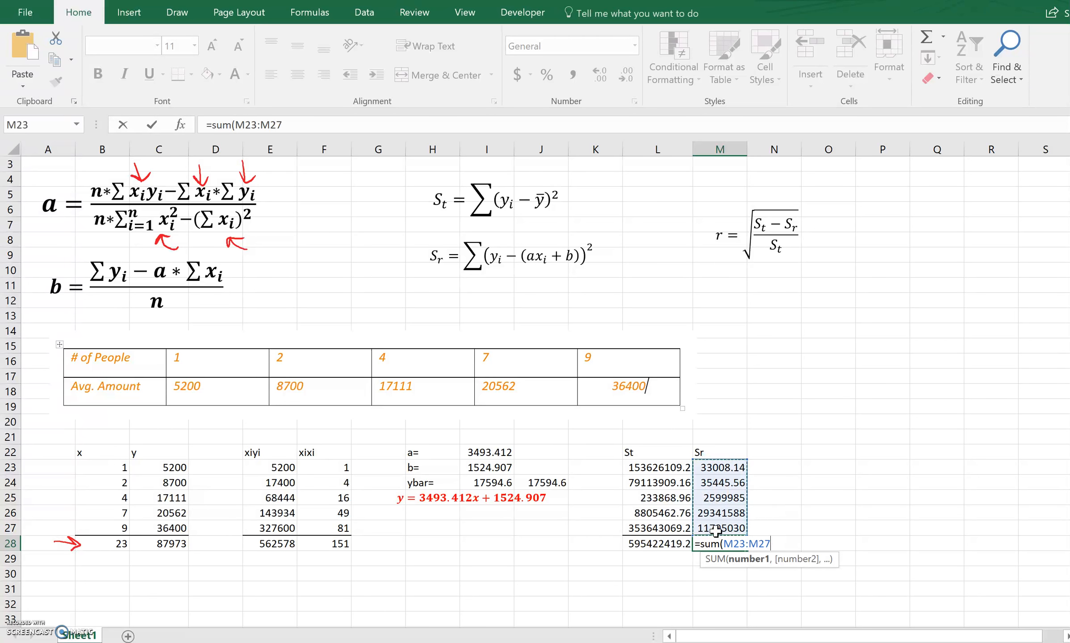
key("Return")
left_click(716, 530)
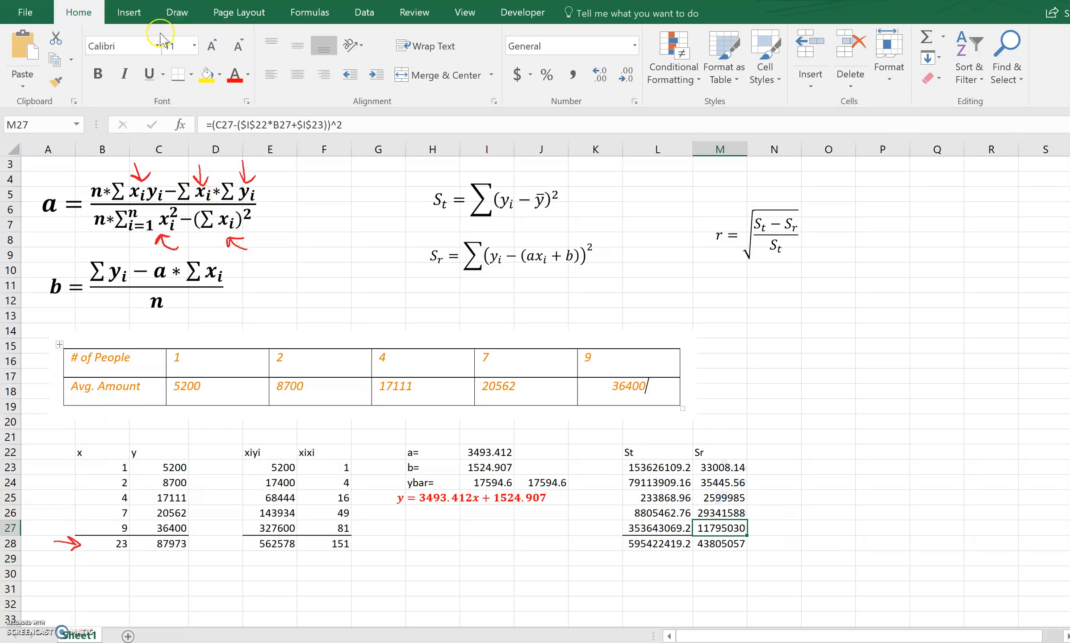
left_click(551, 575)
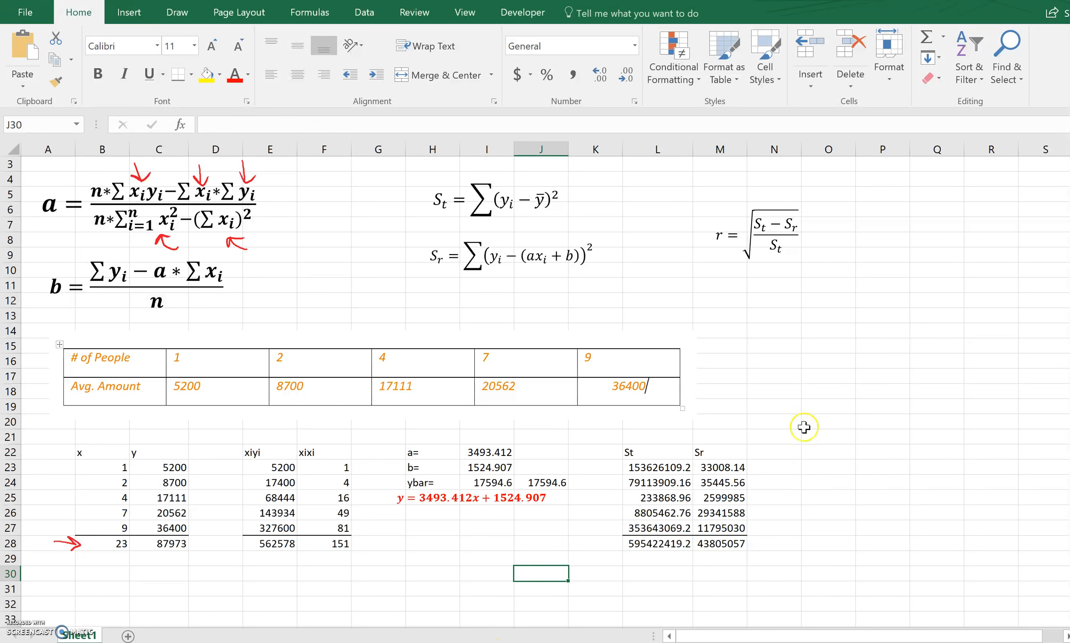
Enter the label r= in O25 for the correlation coefficient.
left_click(815, 493)
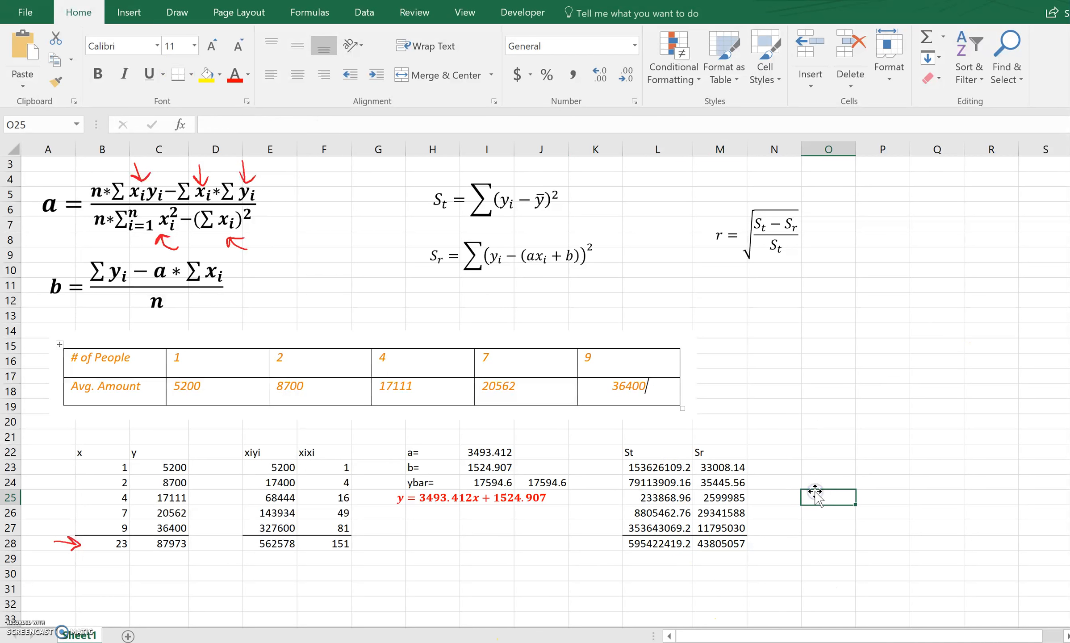
type("r=")
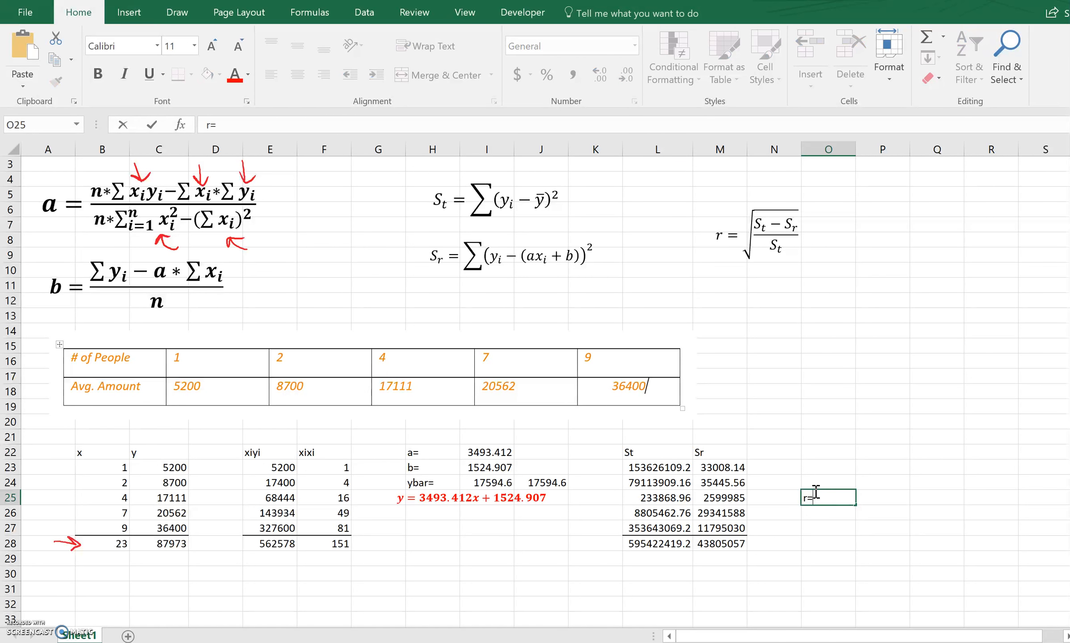
key("Tab")
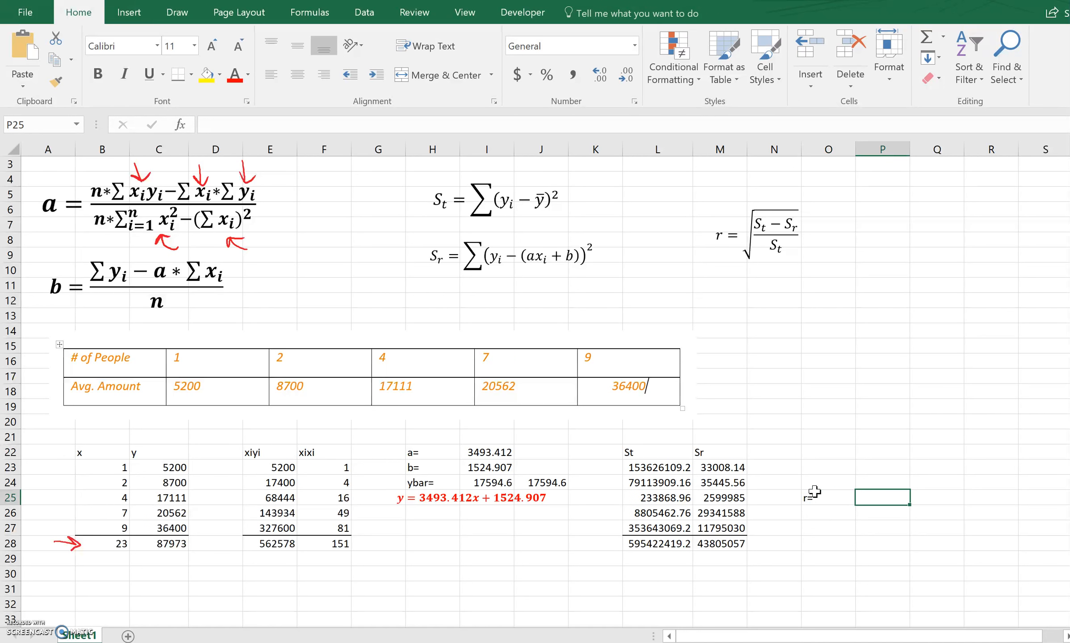
Calculate the correlation coefficient in P25 with the formula =Sqrt((L28-M28)/(L28)).
type("=Sqrt(()/(")
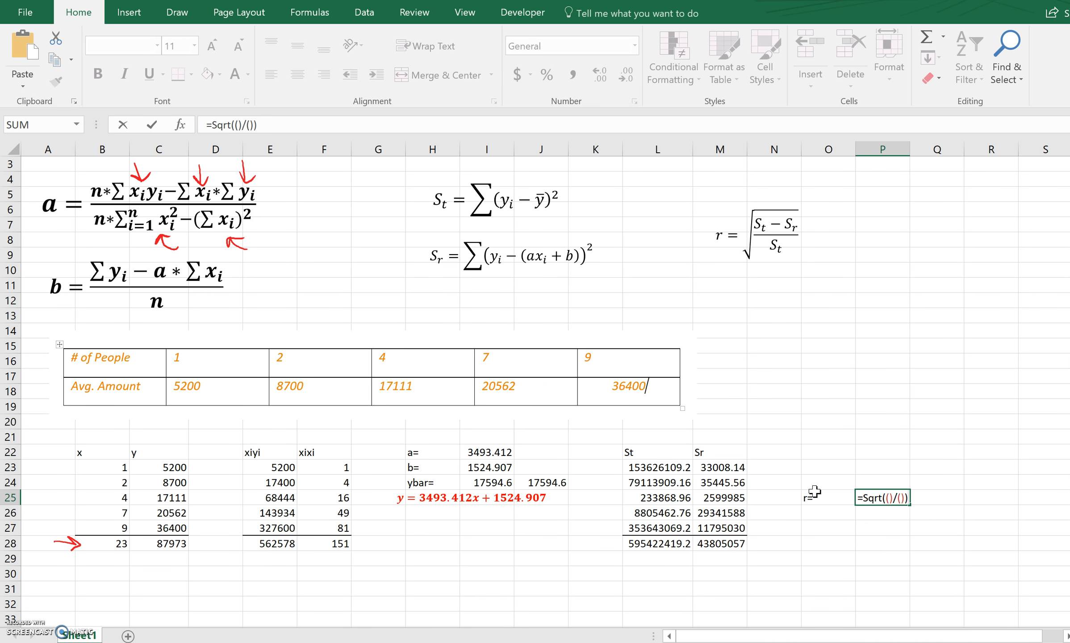
left_click(888, 497)
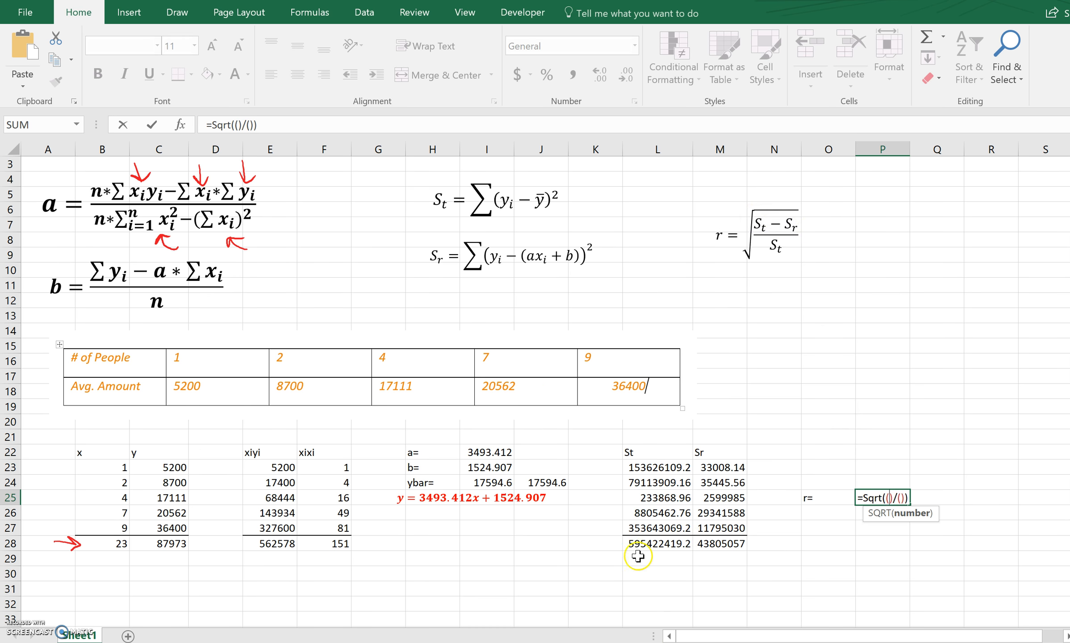
left_click(647, 542)
type("-")
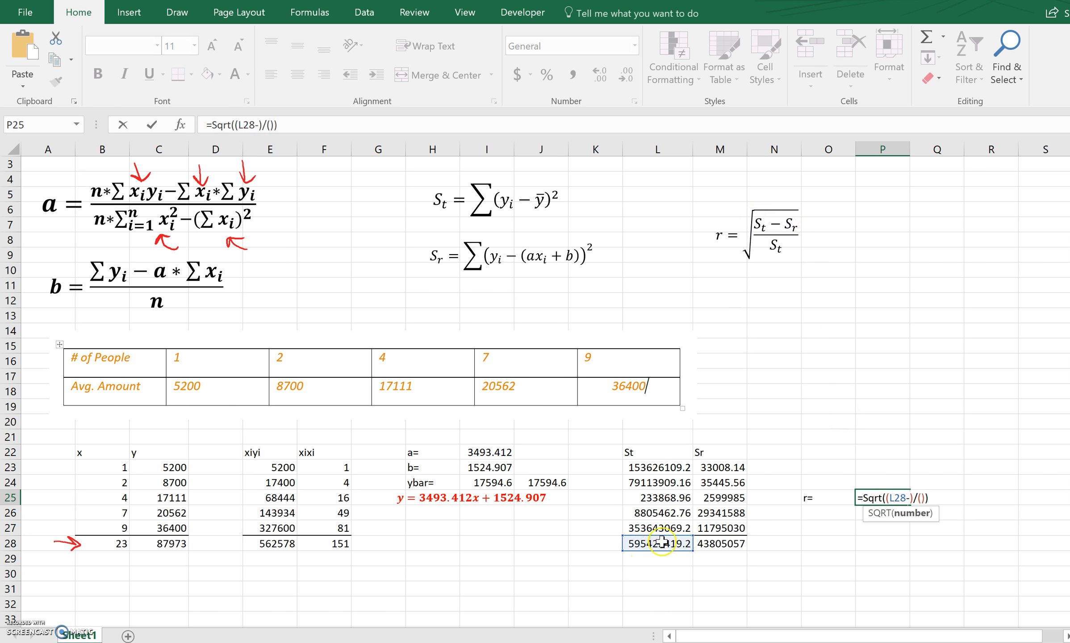
left_click(731, 543)
left_click(945, 499)
left_click(655, 544)
key("Return")
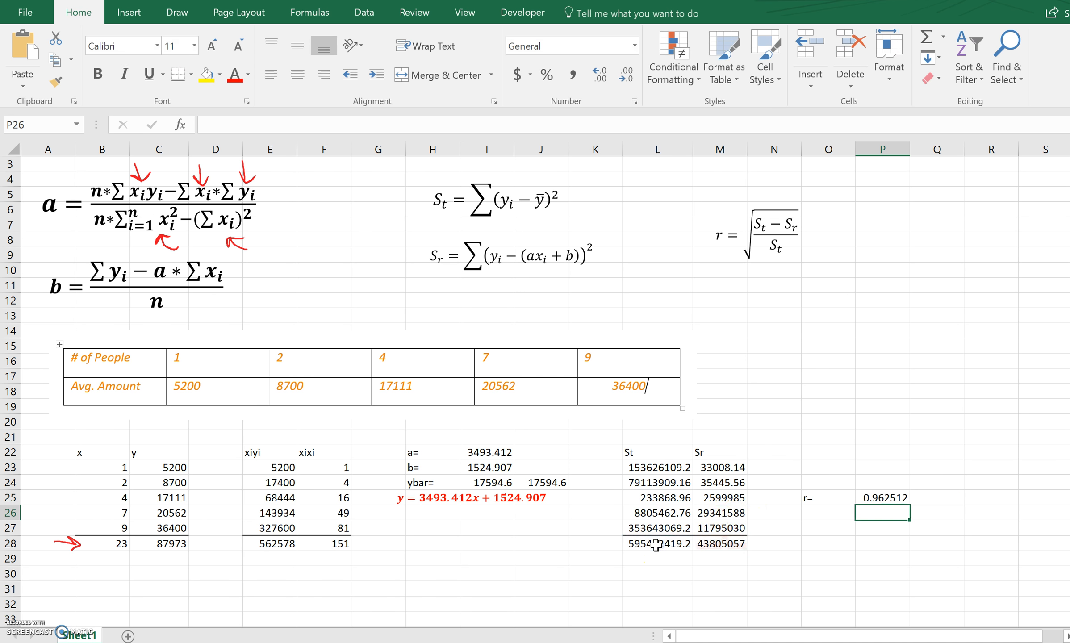
Format the r label and its value in O25:P25 as bold red text.
left_click(803, 500)
left_click_drag(802, 500, 885, 501)
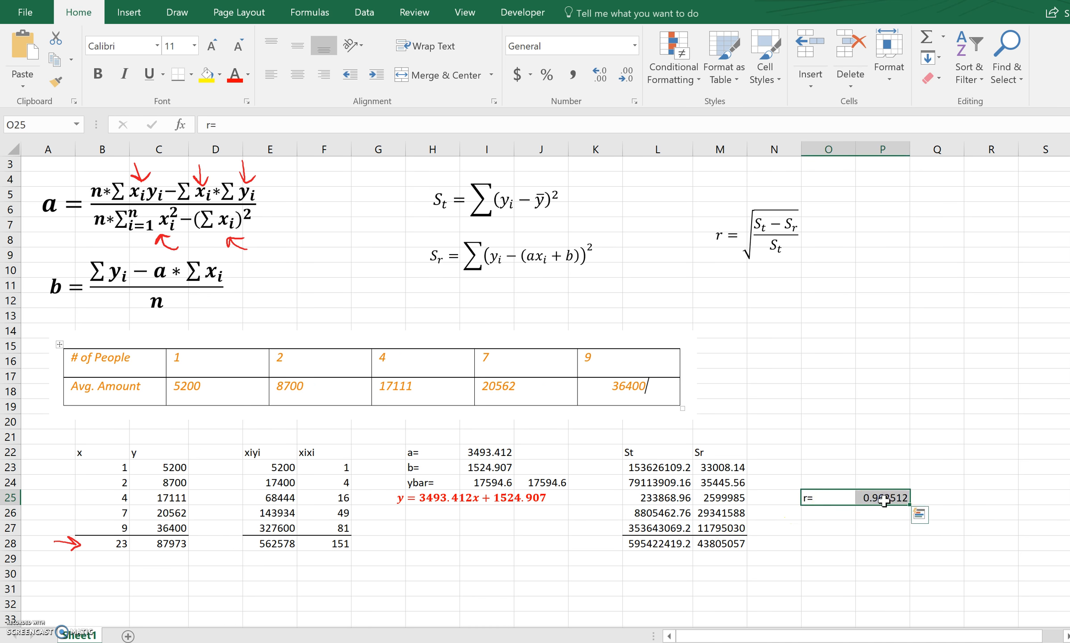
right_click(884, 501)
left_click(975, 544)
left_click(895, 544)
left_click(803, 558)
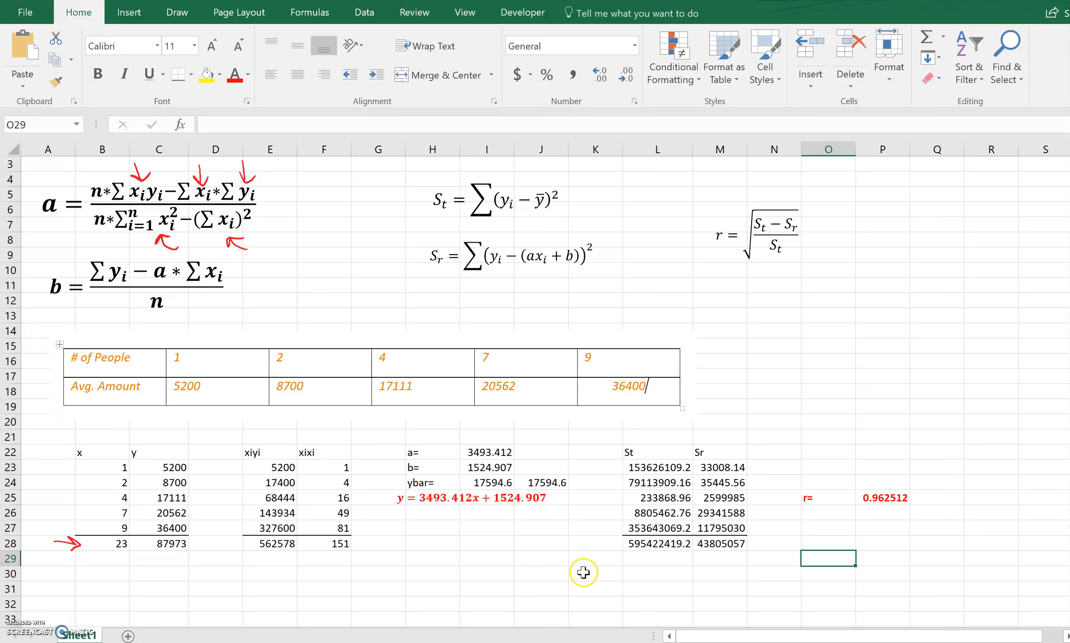
Insert a scatter chart of the x and y data in B23:C27 and move it below the calculation tables.
left_click(330, 593)
key("Down")
key("Down")
key("Down")
key("Down")
key("Down")
key("Down")
key("Down")
key("Down")
key("Down")
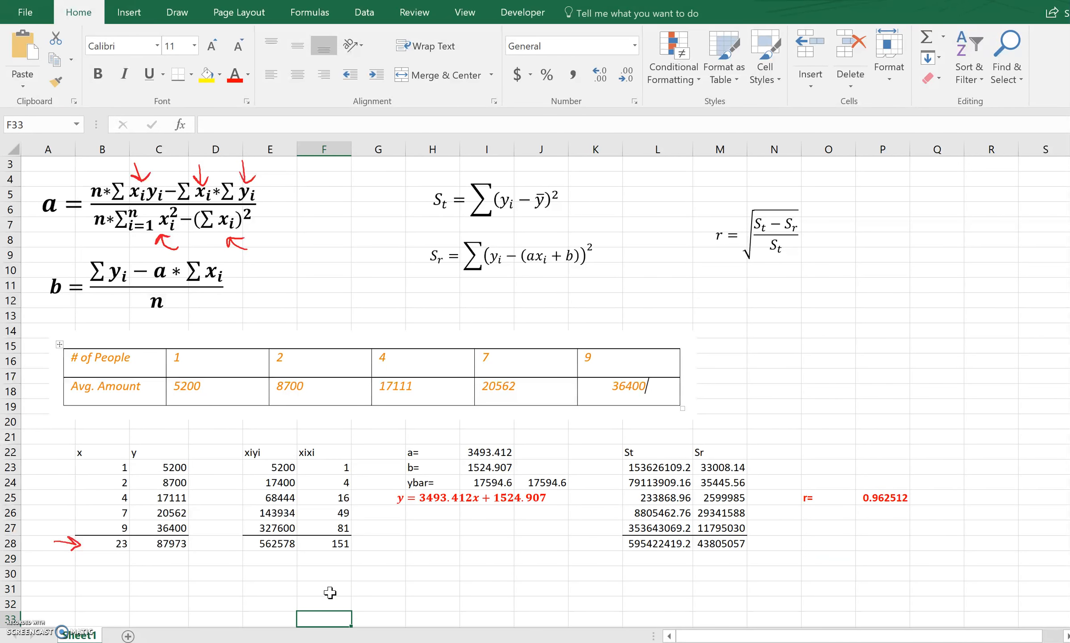
key("Down")
key("Down")
key("Down")
key("Down")
key("Down")
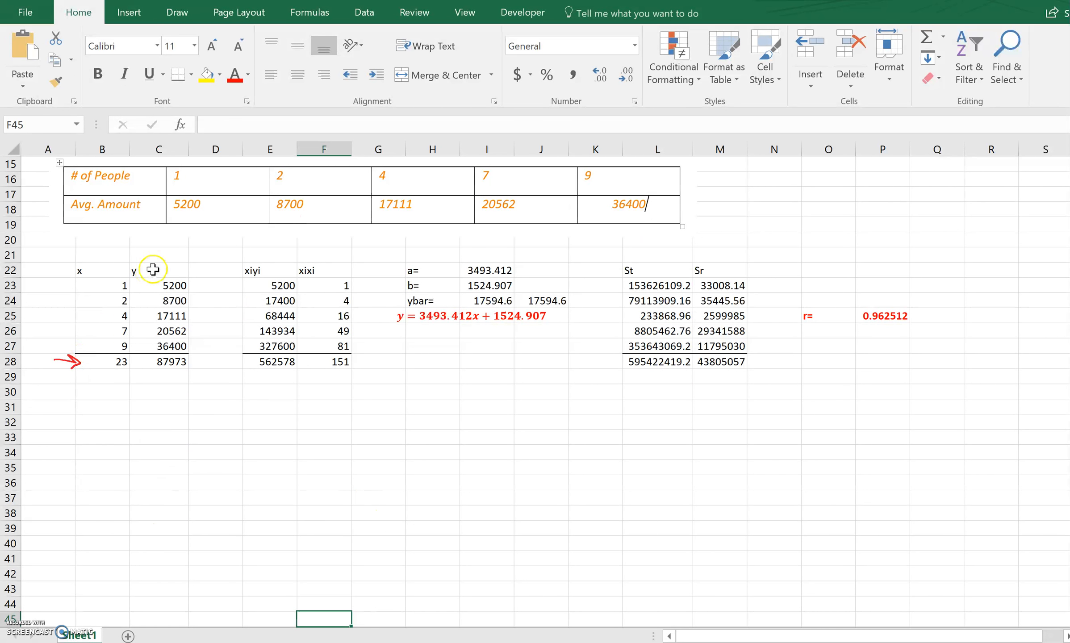
left_click_drag(117, 286, 147, 347)
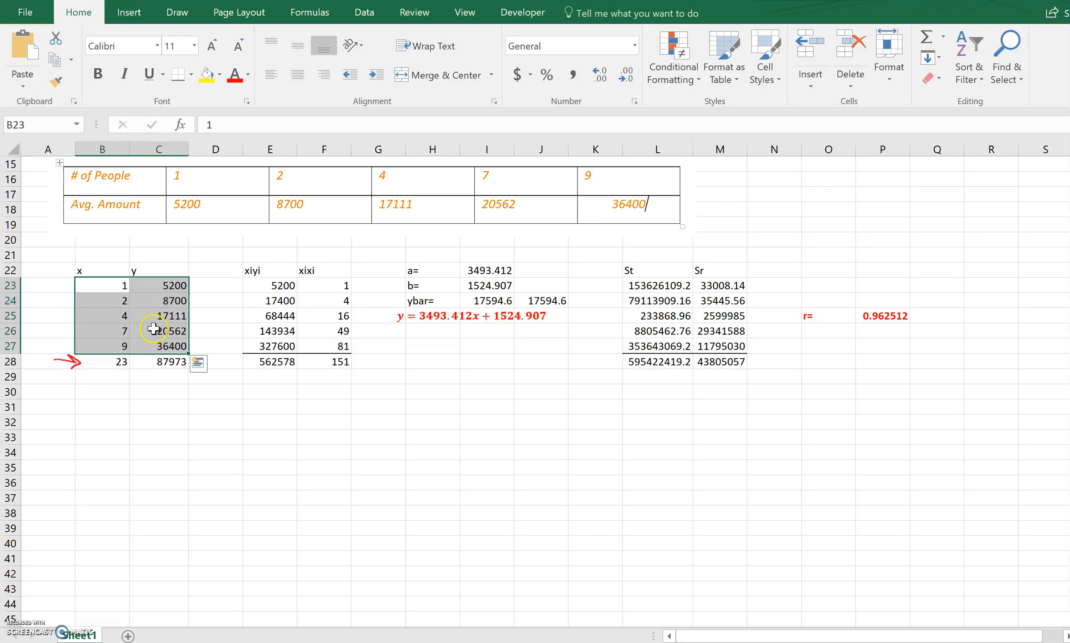
left_click(135, 15)
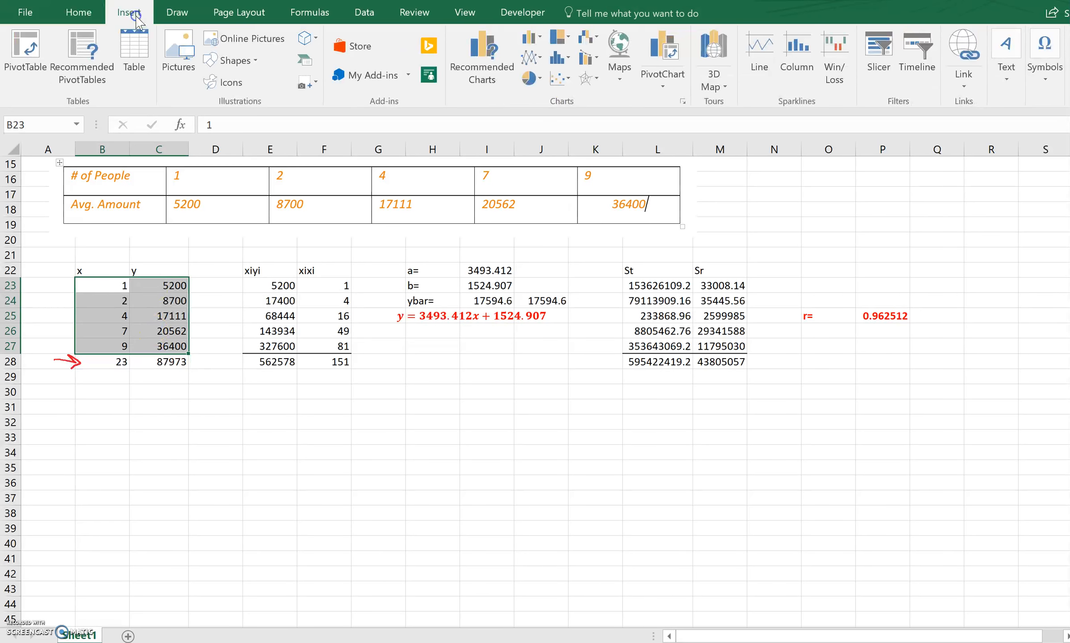
left_click(563, 80)
left_click(570, 126)
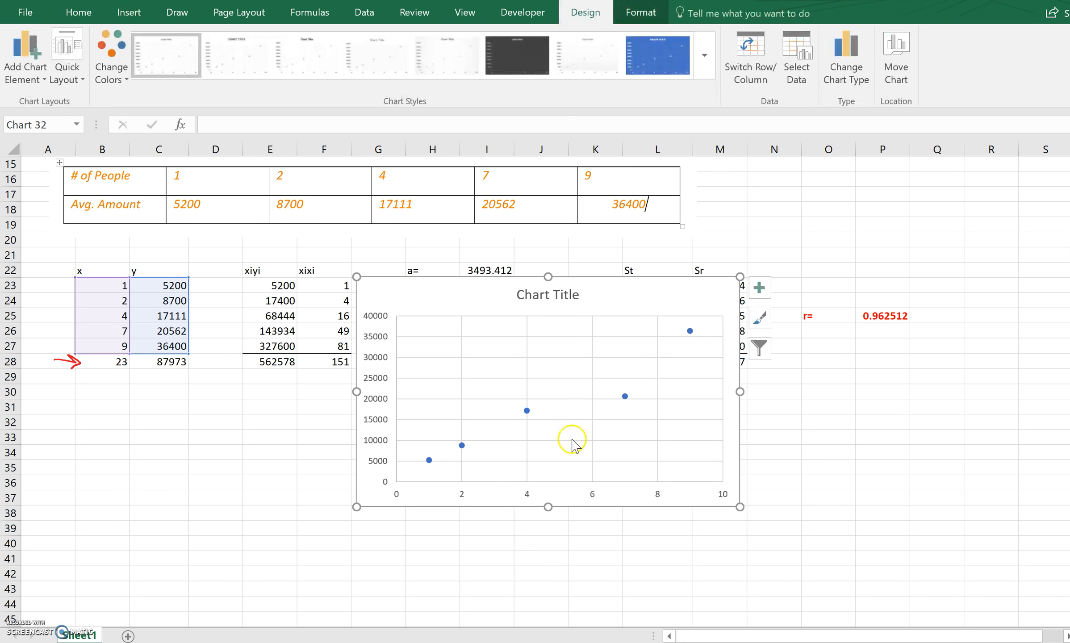
left_click_drag(535, 507, 474, 583)
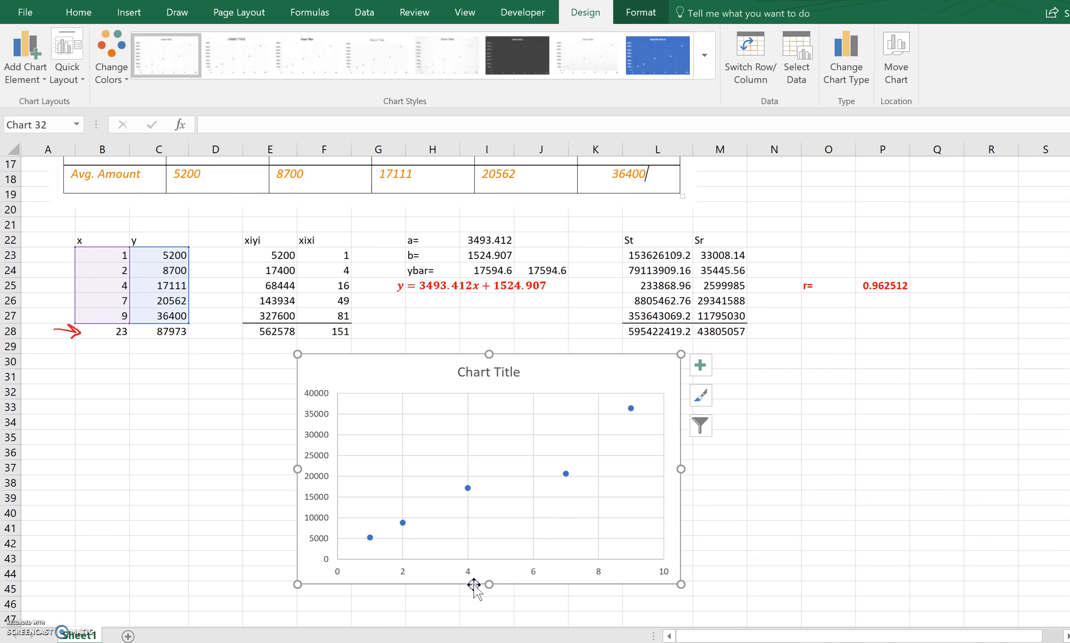
Add a linear trendline to the scatter series and display its equation and R-squared value on the chart.
left_click(469, 490)
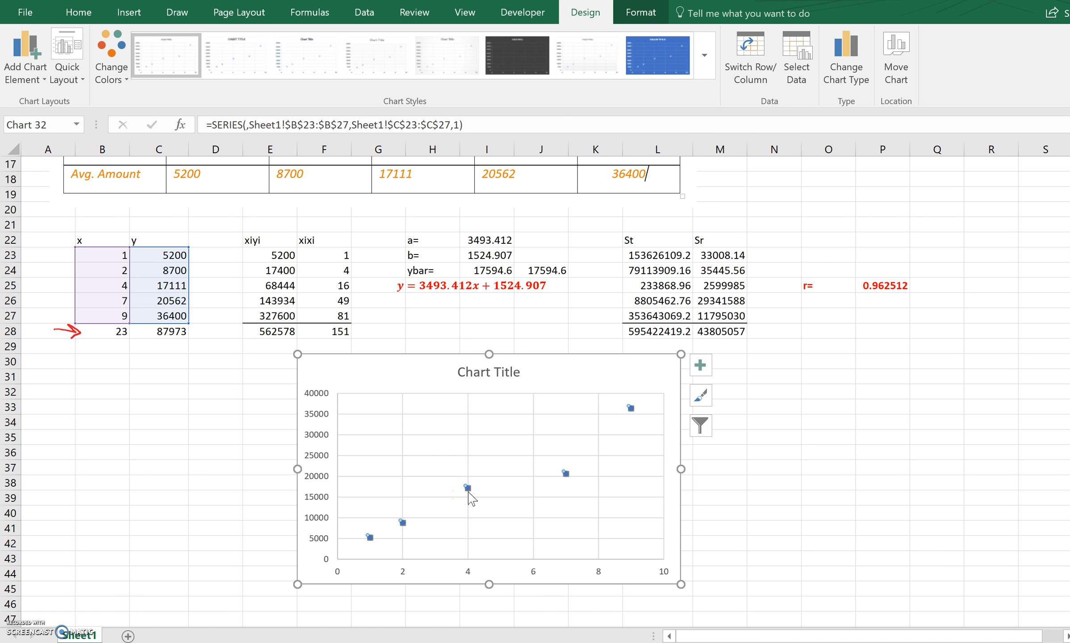
right_click(468, 490)
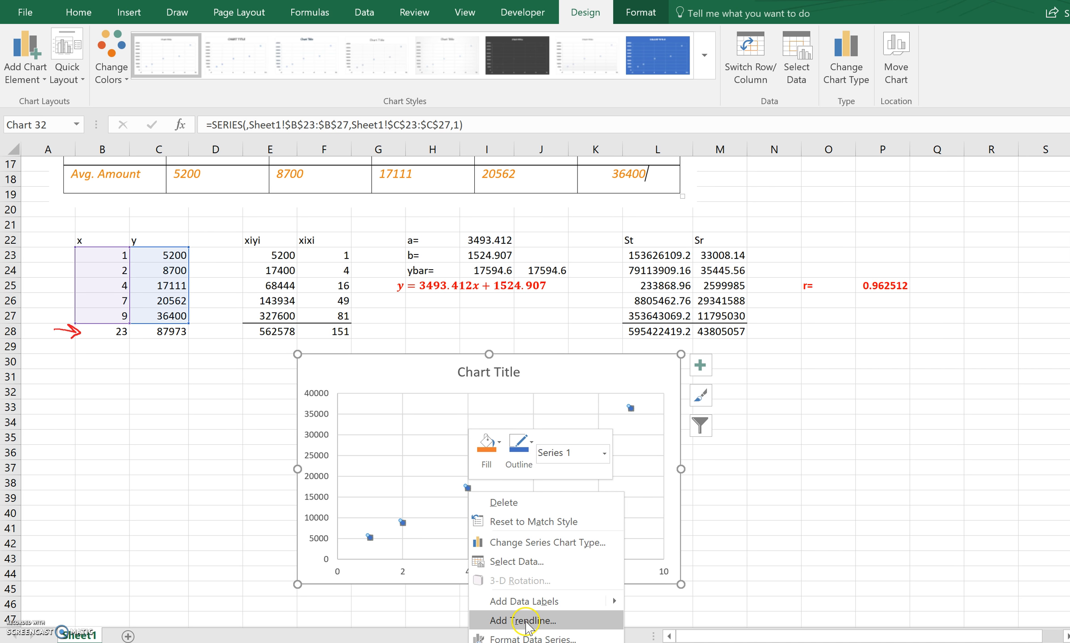
left_click(527, 623)
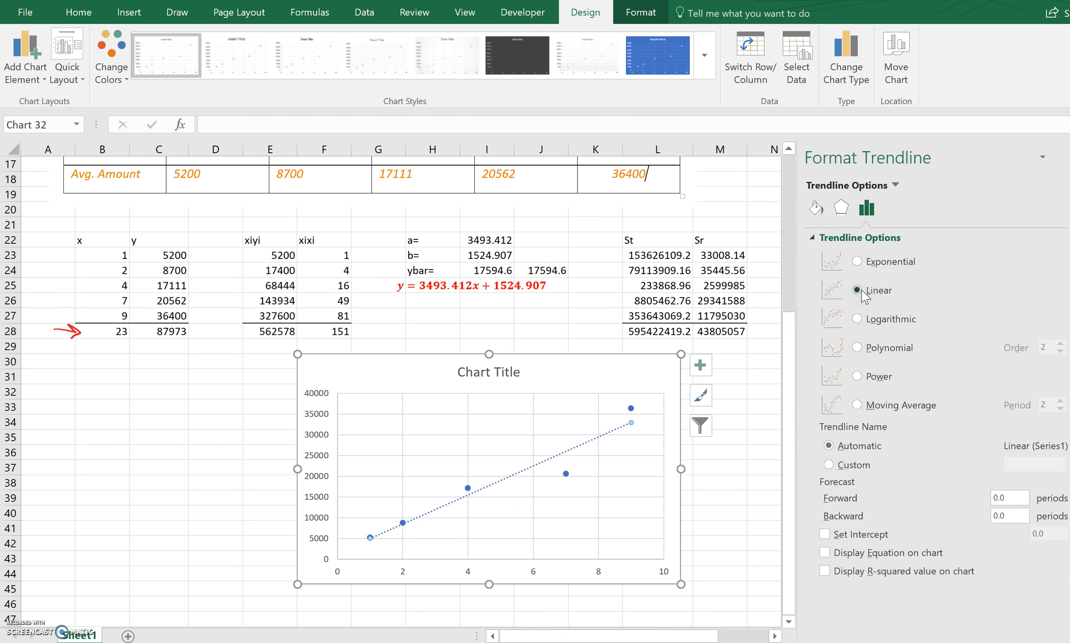
left_click(825, 553)
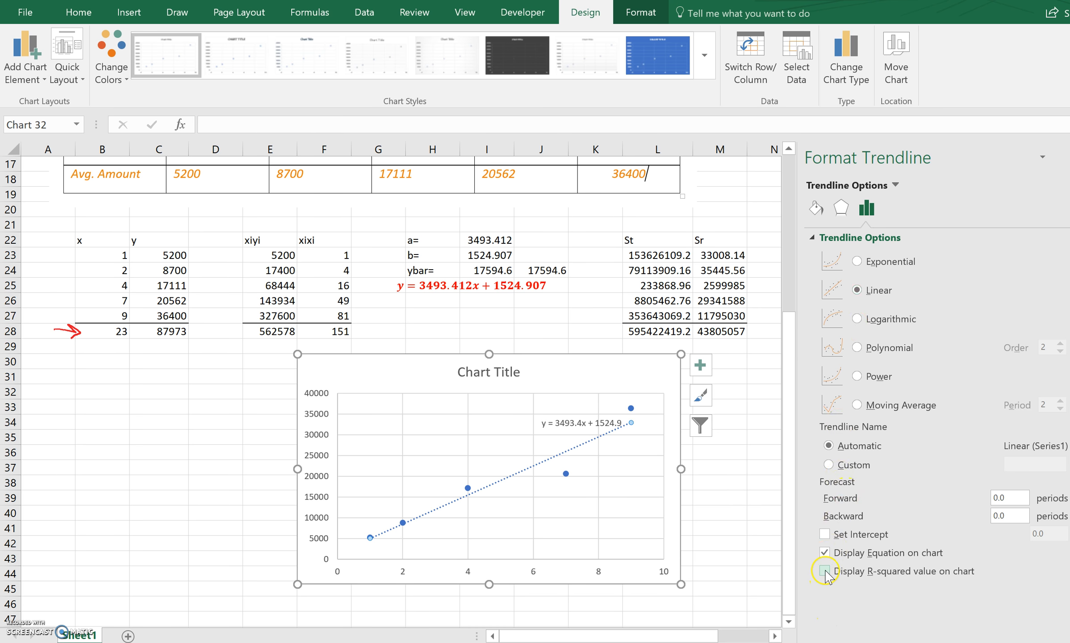
left_click(824, 572)
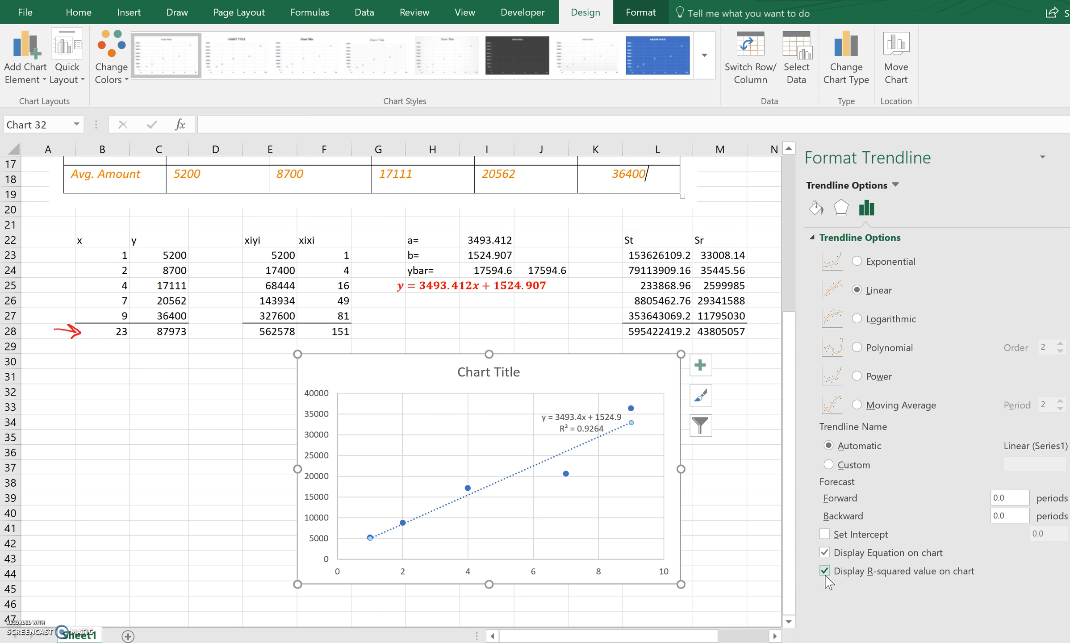
Move the trendline label above the plot area beside the chart title and close the formatting pane.
left_click(583, 431)
left_click_drag(582, 434, 575, 390)
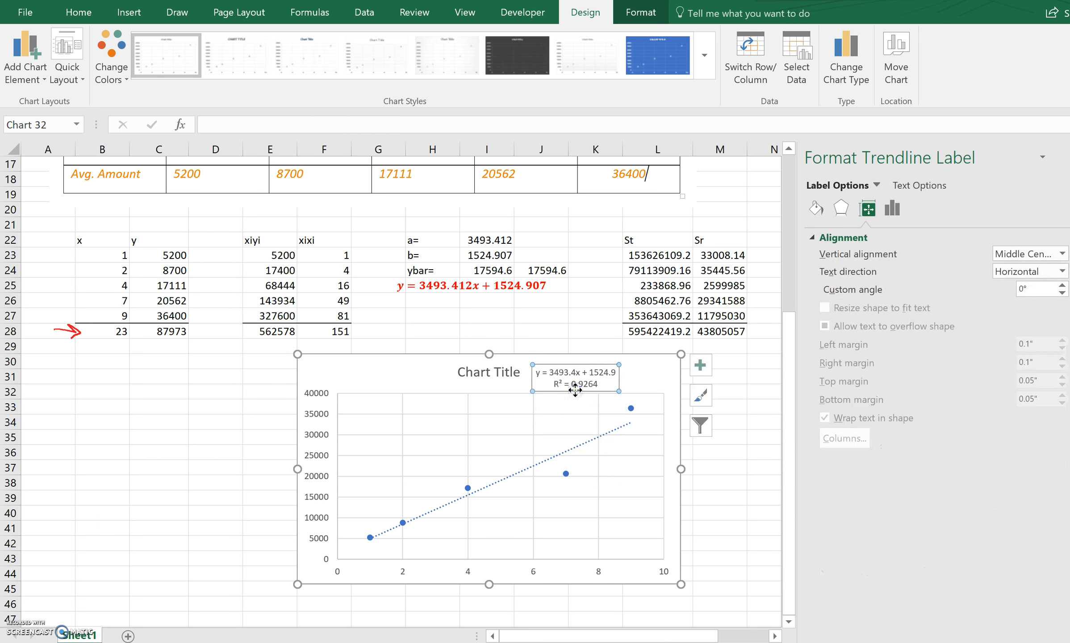
left_click(552, 386)
left_click(1067, 158)
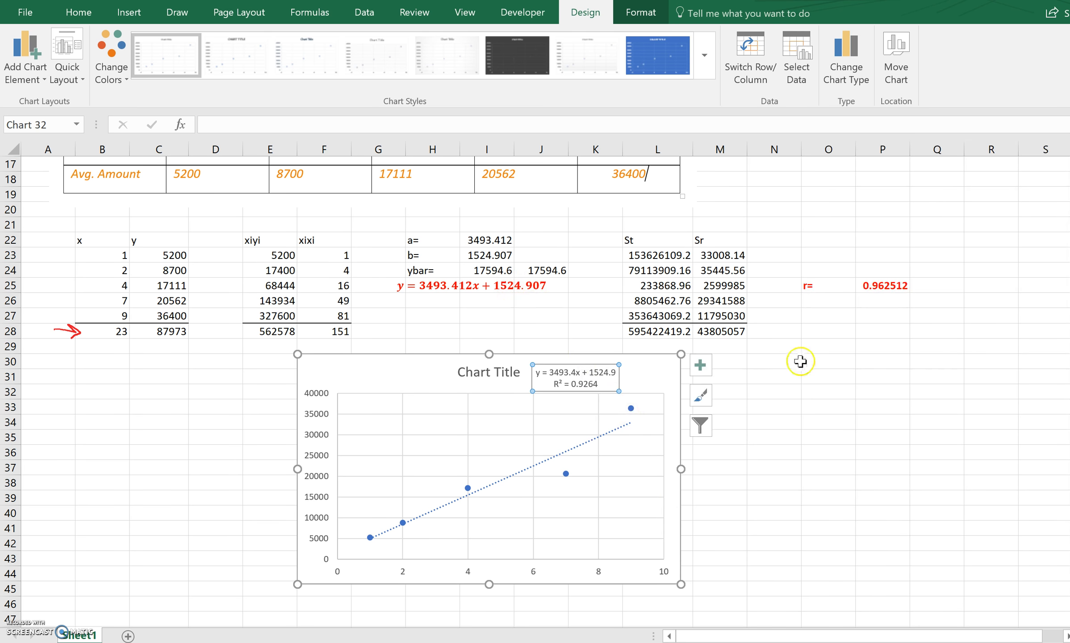
Calculate the square of r in P26 with =P25^2 to compare with the chart's R-squared value.
left_click(891, 302)
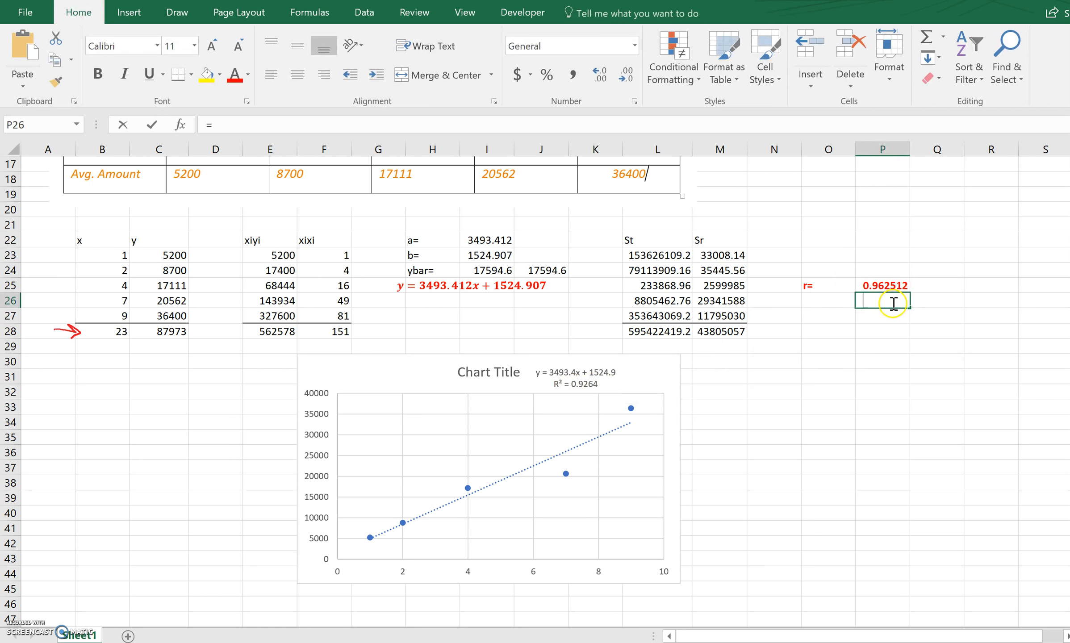
type("=")
left_click(881, 288)
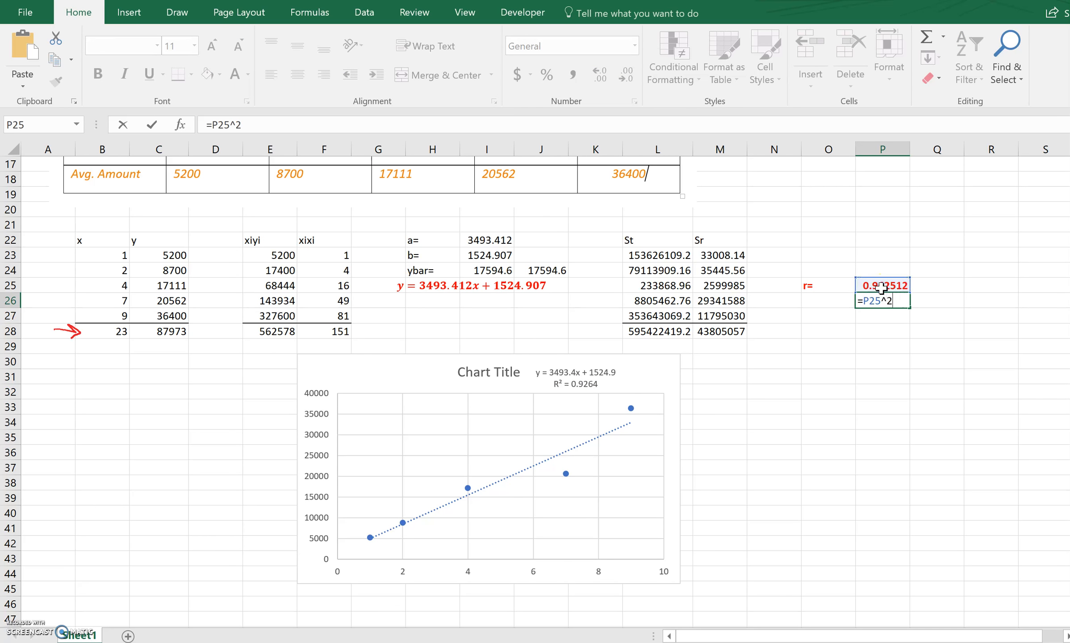
type("^2")
key("Return")
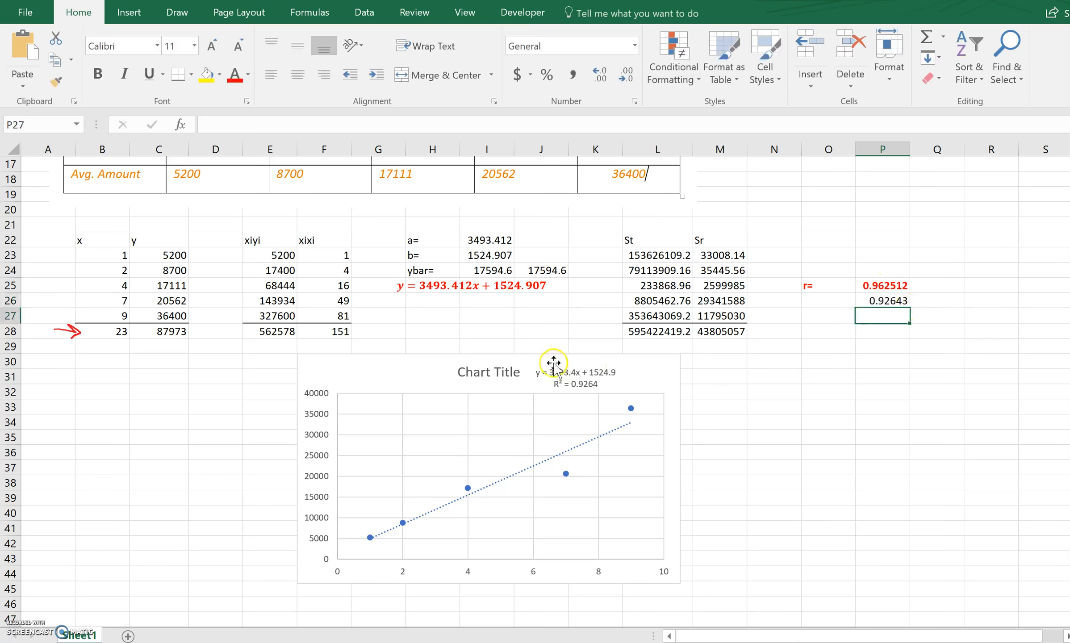